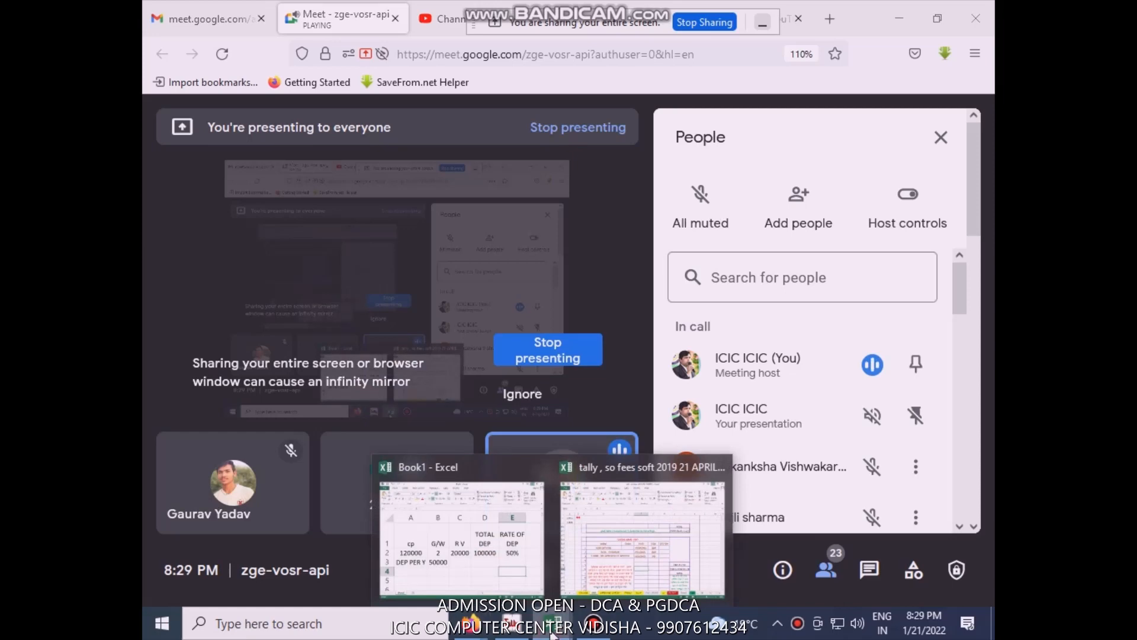
- Switch to the Book1 workbook in Excel and open the recent workbook "EXCEL CLASS 8 45 9 00AM"
left_click(510, 550)
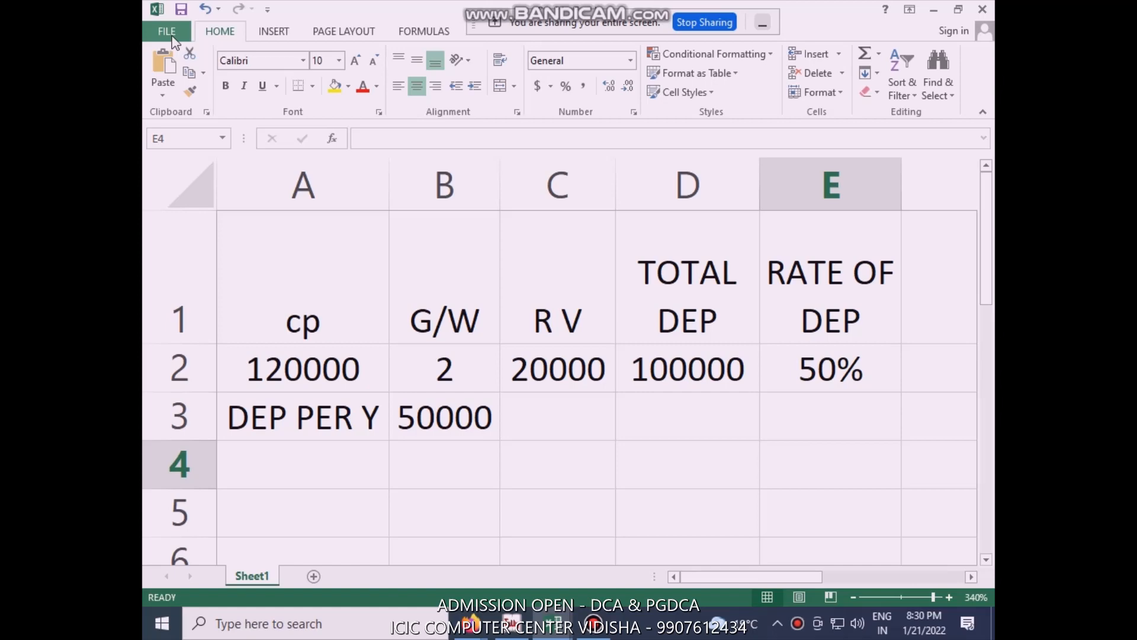
left_click(167, 33)
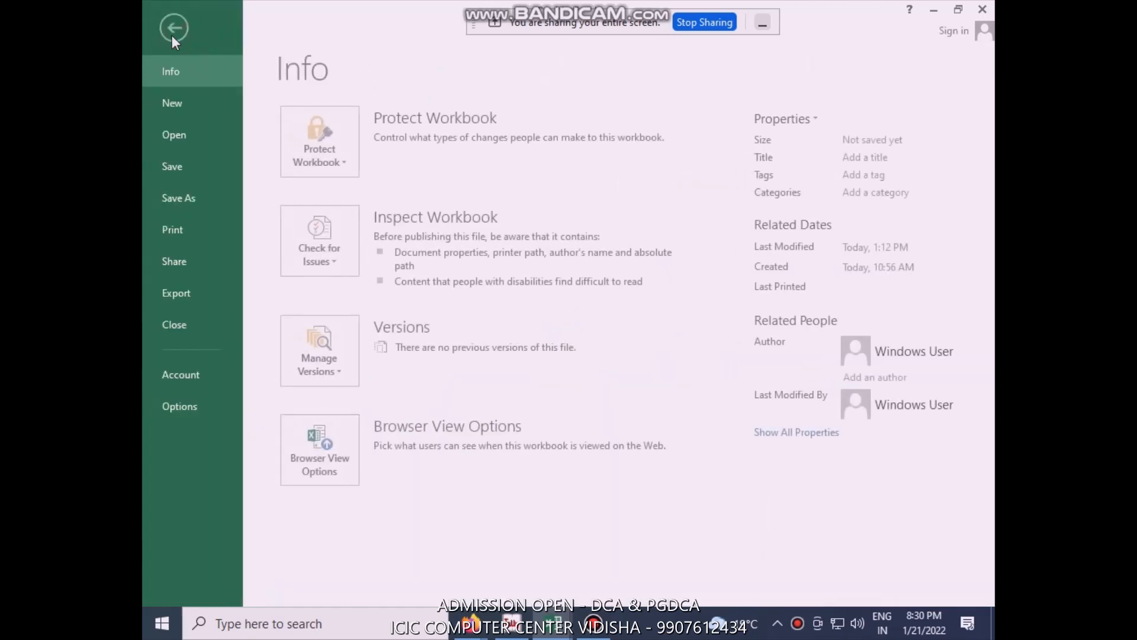
left_click(176, 137)
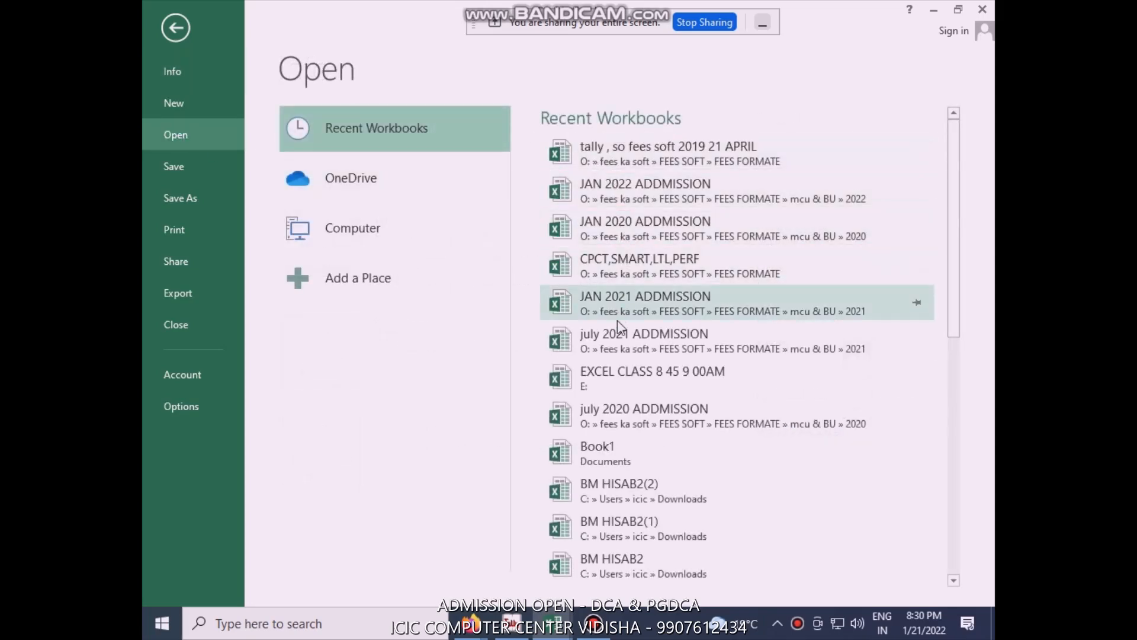
left_click(619, 373)
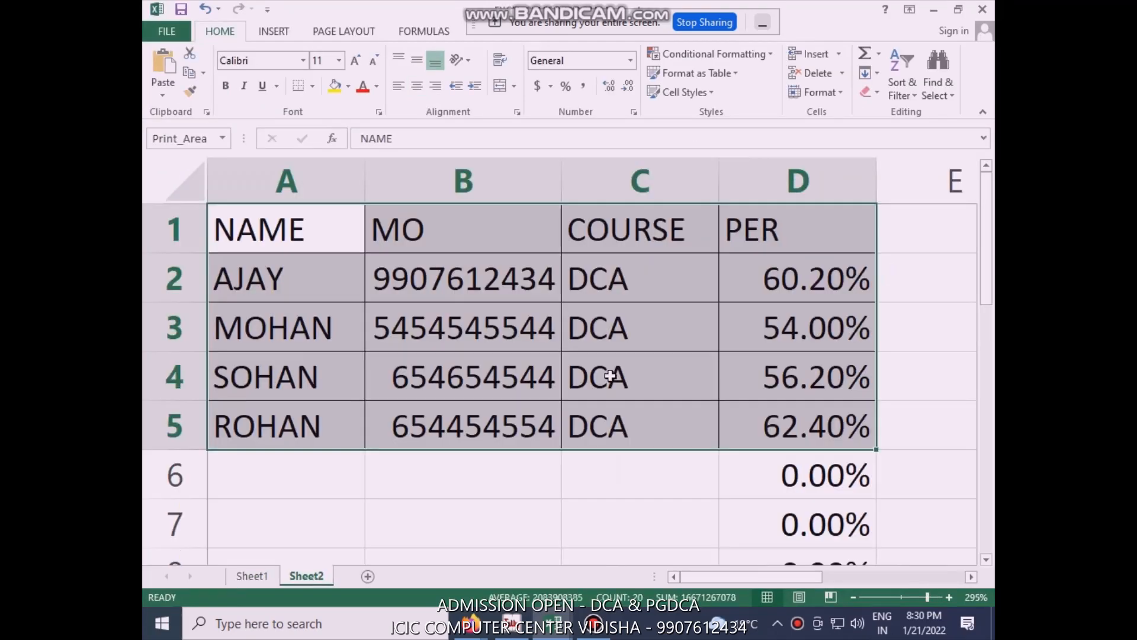
left_click(483, 368)
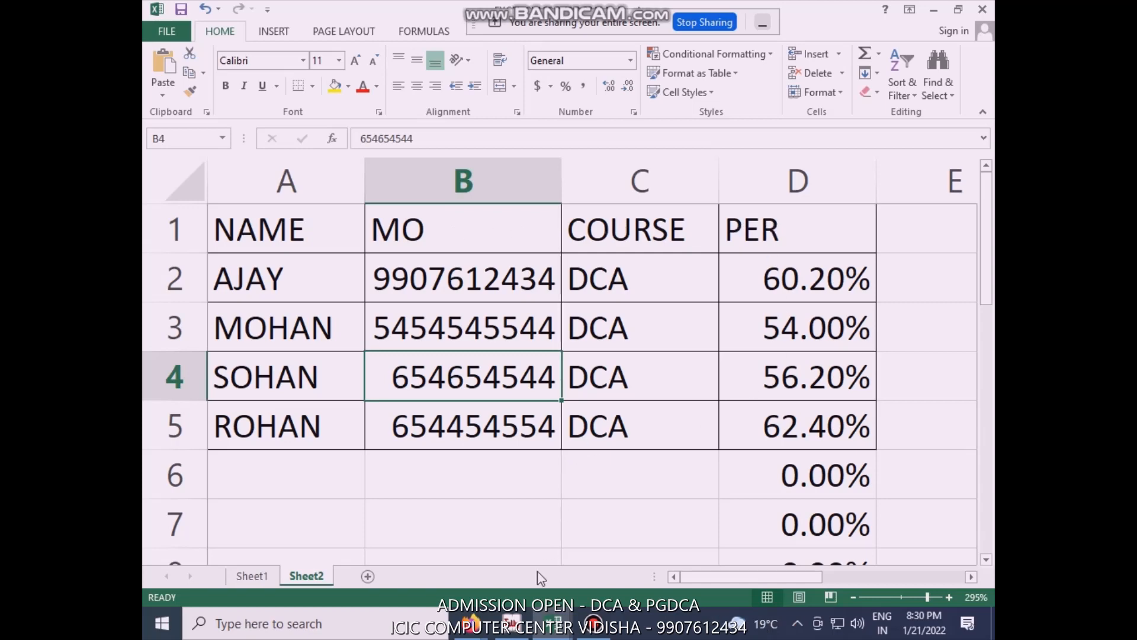
- Switch to the Google Meet call in Firefox and admit the waiting participant
left_click(471, 625)
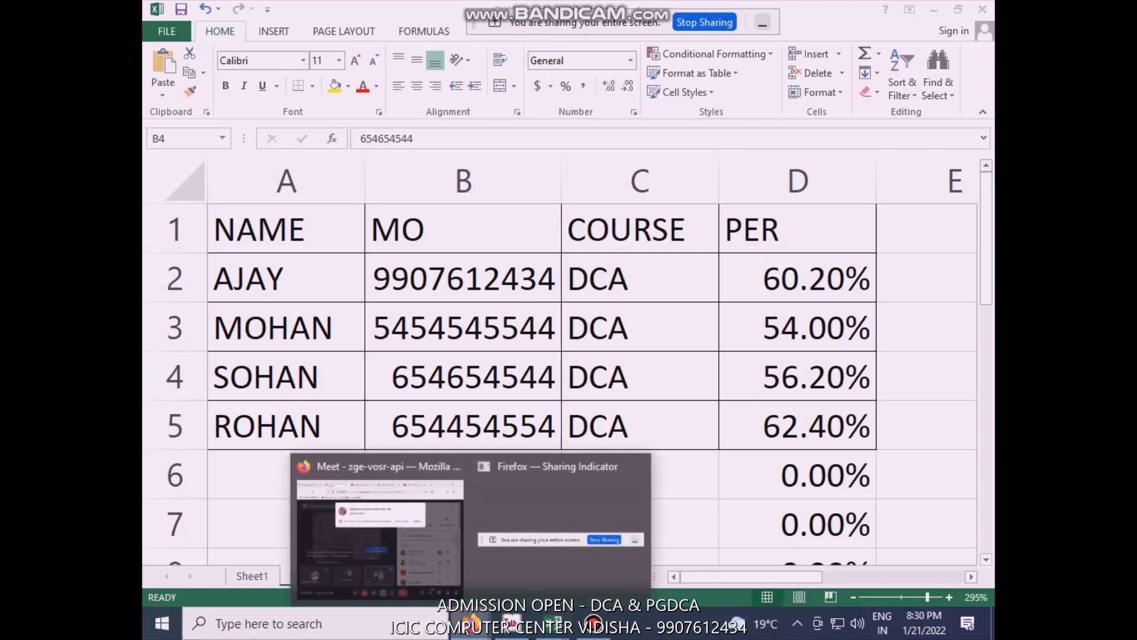
left_click(402, 549)
left_click(757, 209)
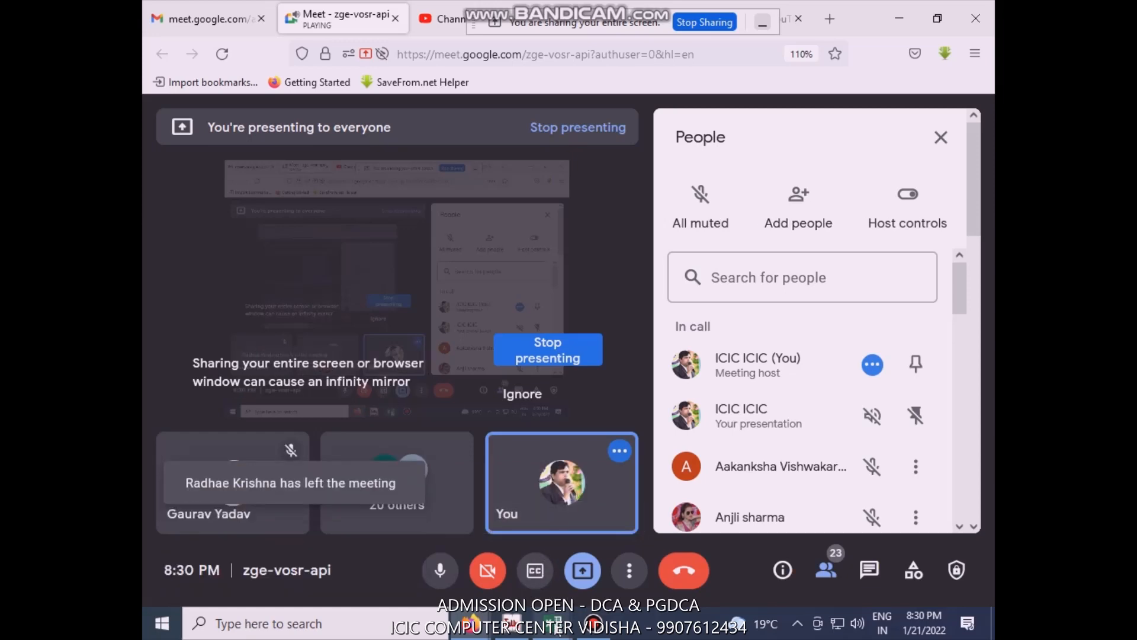
- Switch back to Book1 in Excel and close it without saving the changes
mouse_move(554, 622)
left_click(400, 533)
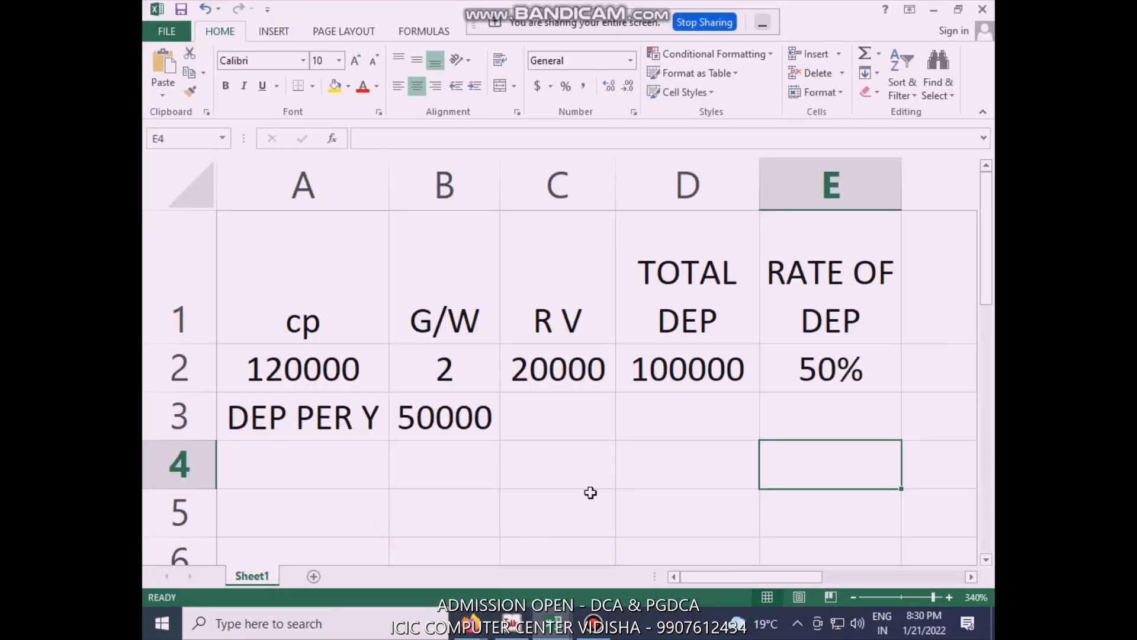
left_click(982, 8)
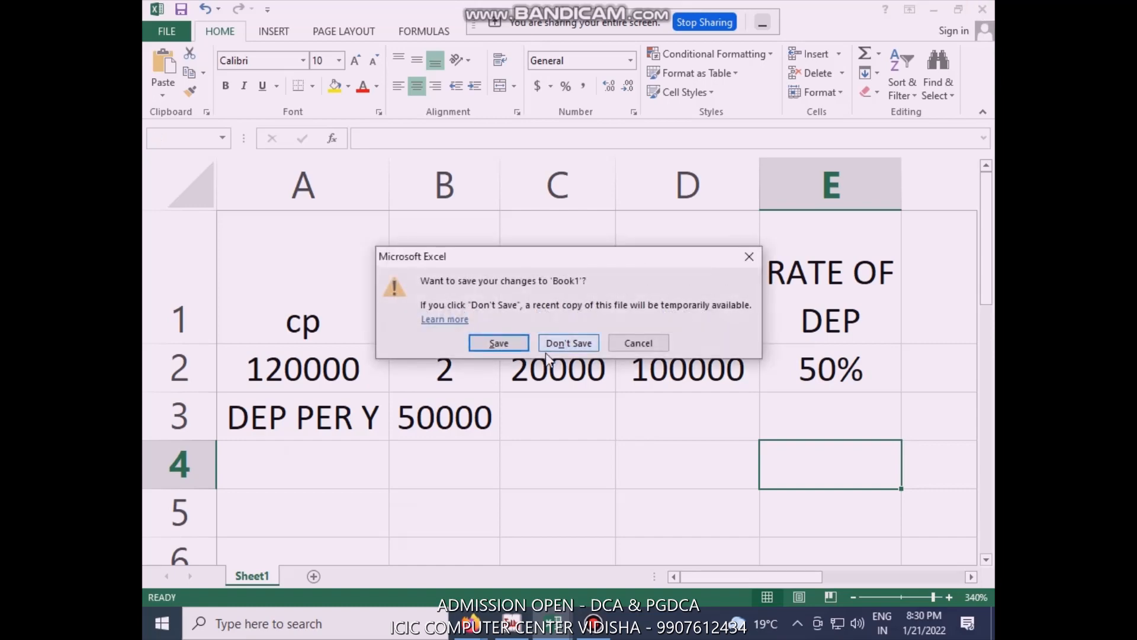
left_click(570, 343)
- Show Sheet1 of the class workbook and select cell A2 in the obt column
left_click(539, 480)
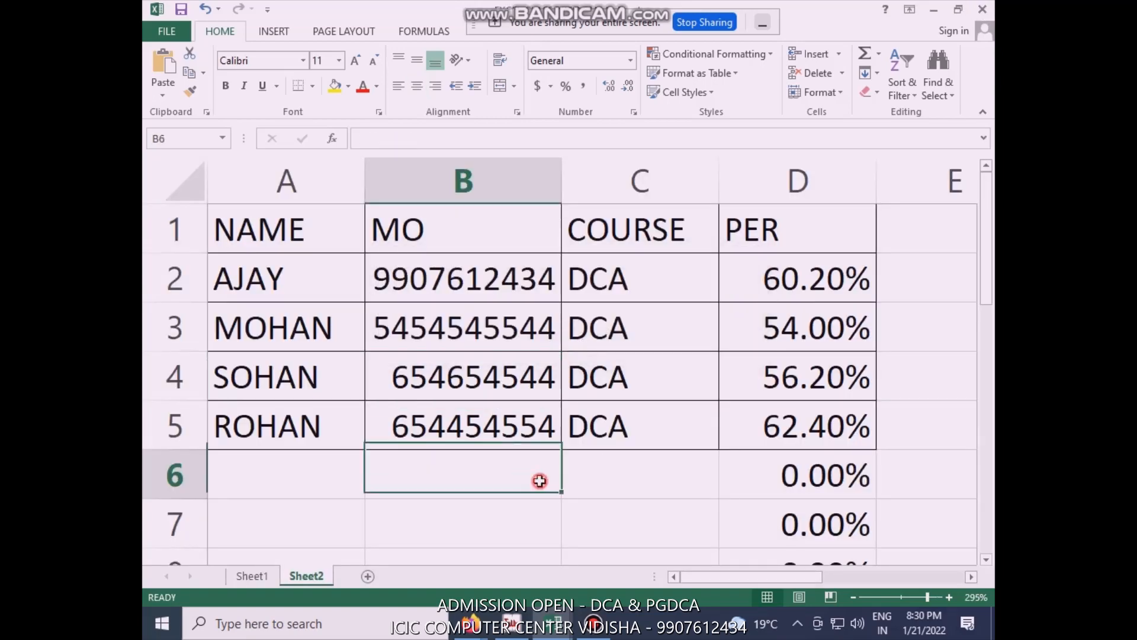
left_click(248, 577)
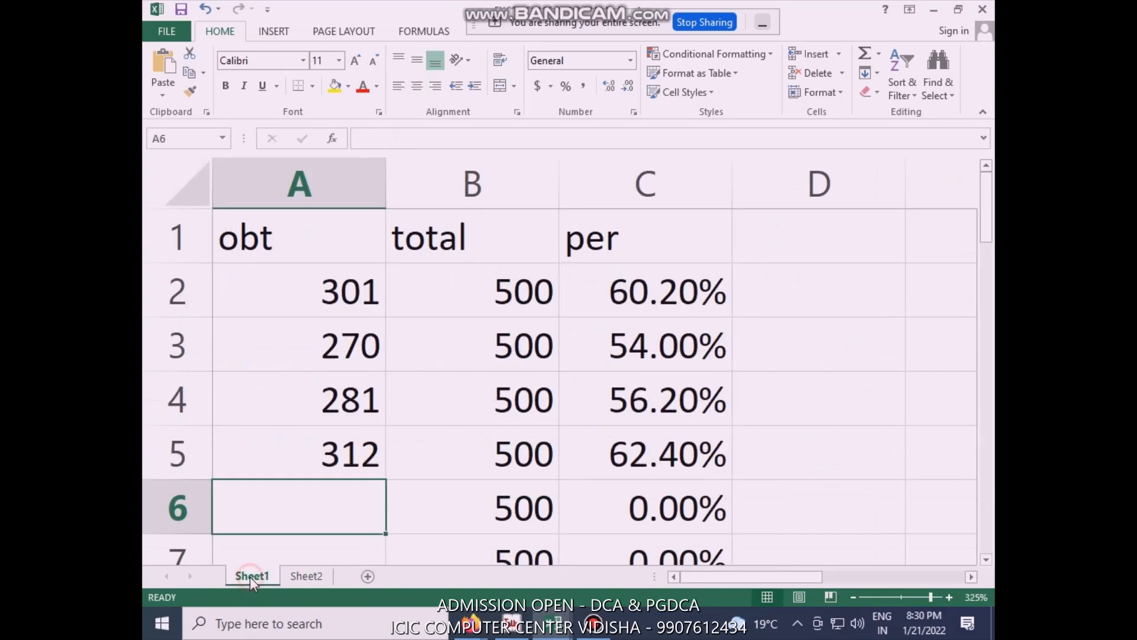
left_click(338, 302)
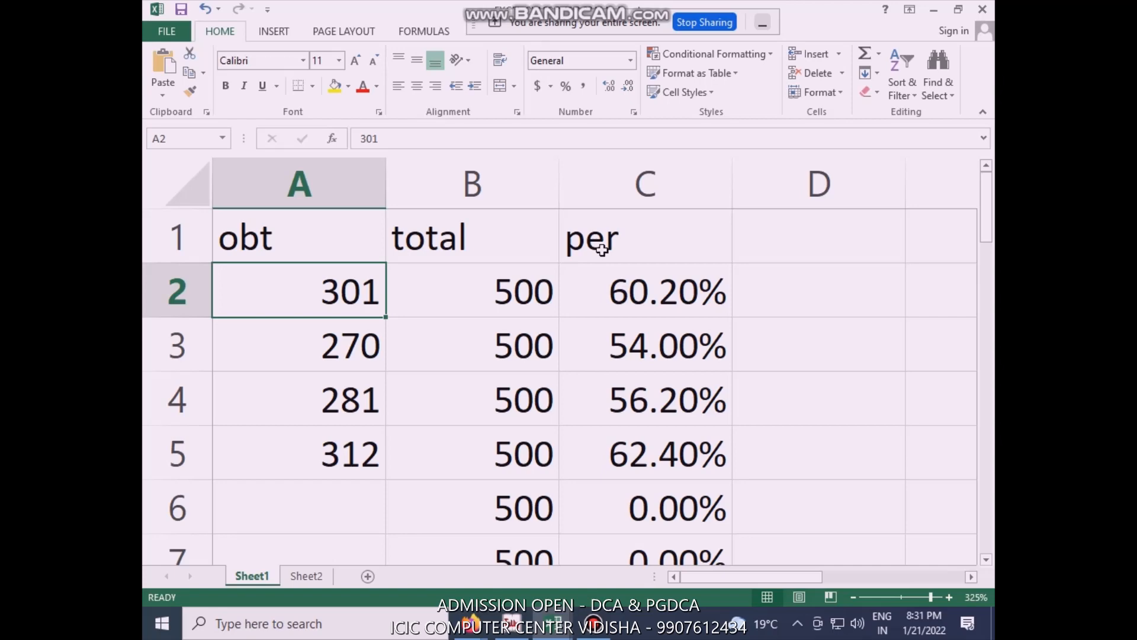
- Switch to the Google Meet call and admit the three participants who ask to join one after another
left_click(471, 623)
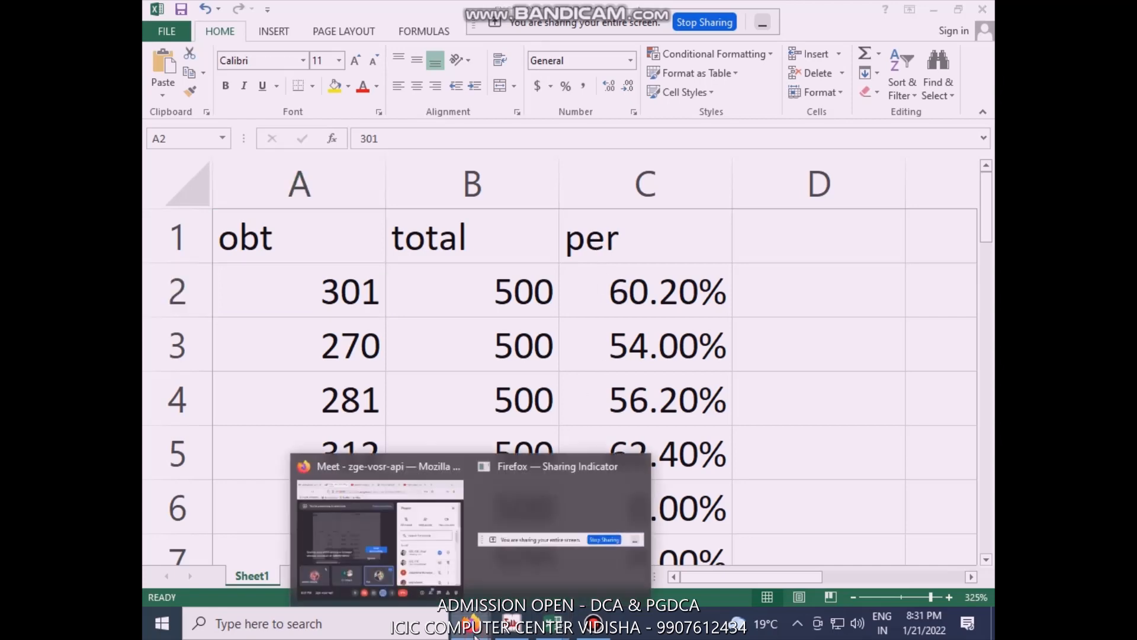
left_click(393, 554)
scroll(811, 472, "down", 5)
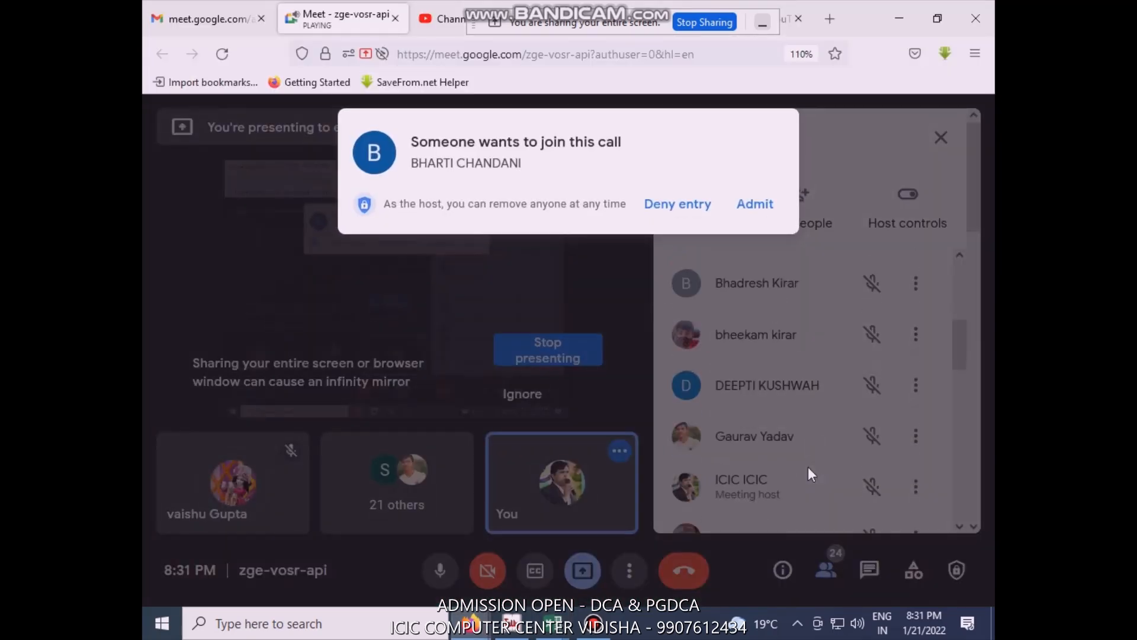
left_click(756, 204)
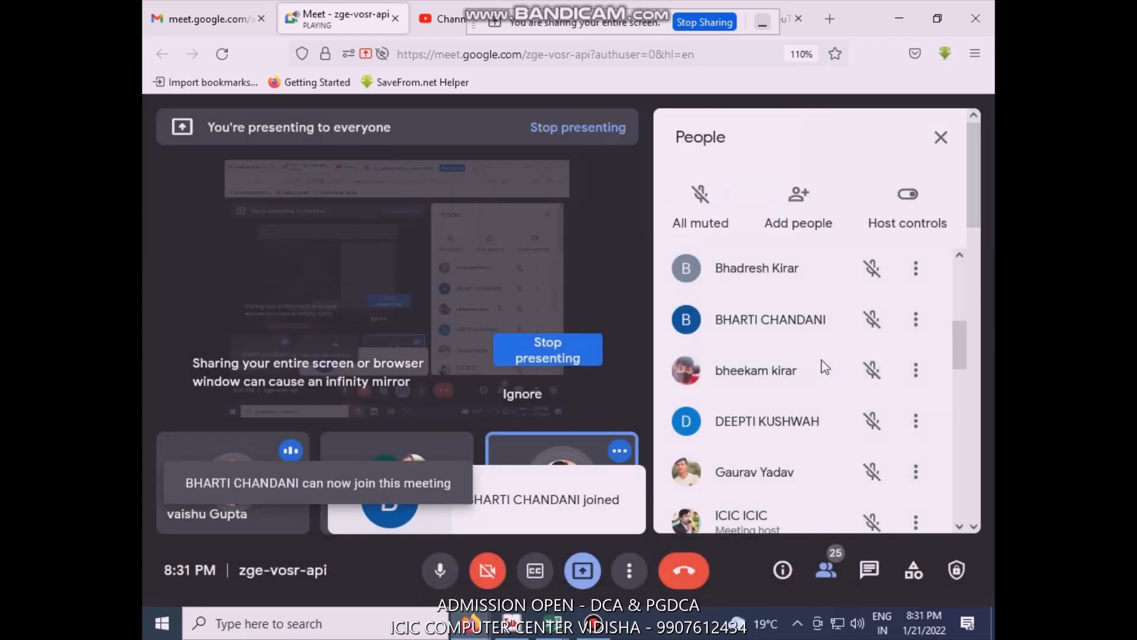
scroll(820, 370, "down", 5)
scroll(818, 372, "down", 5)
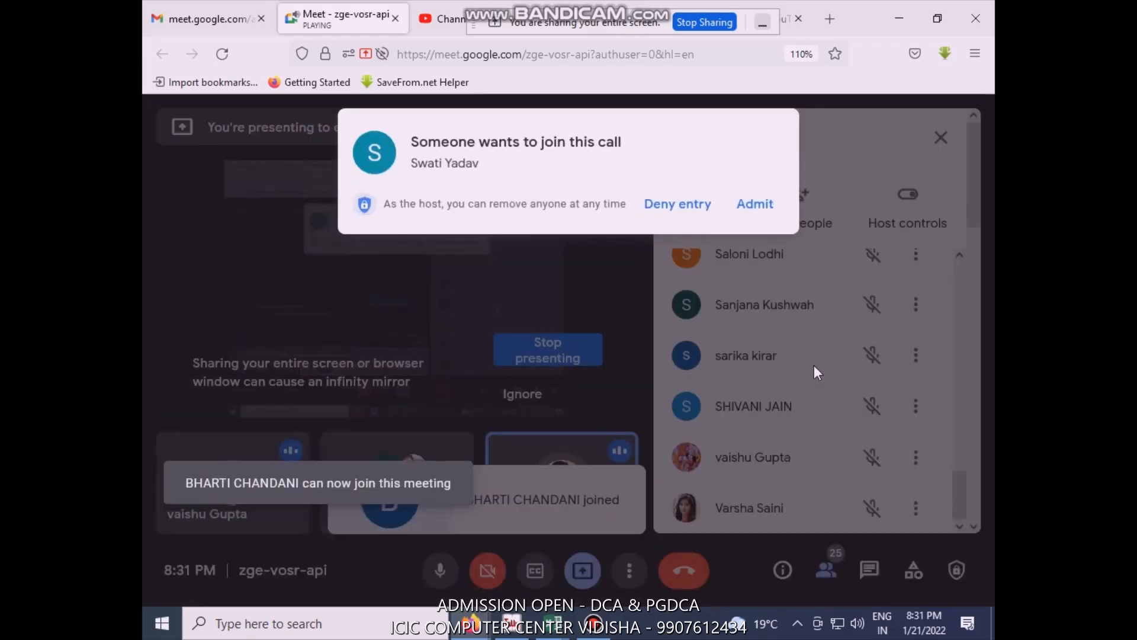
left_click(753, 212)
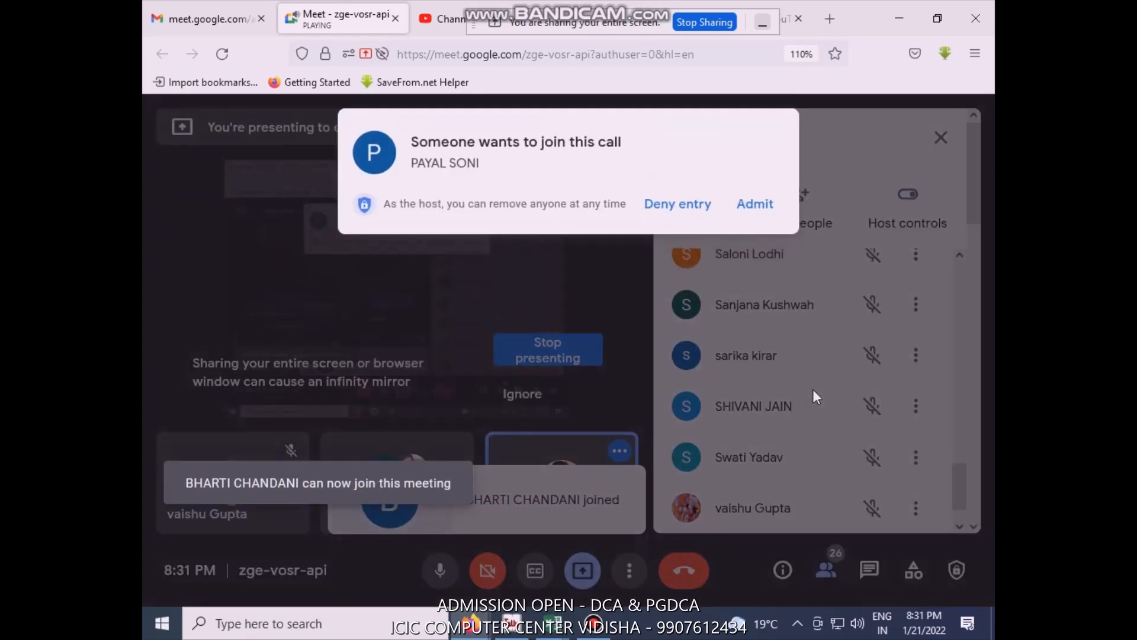
left_click(756, 205)
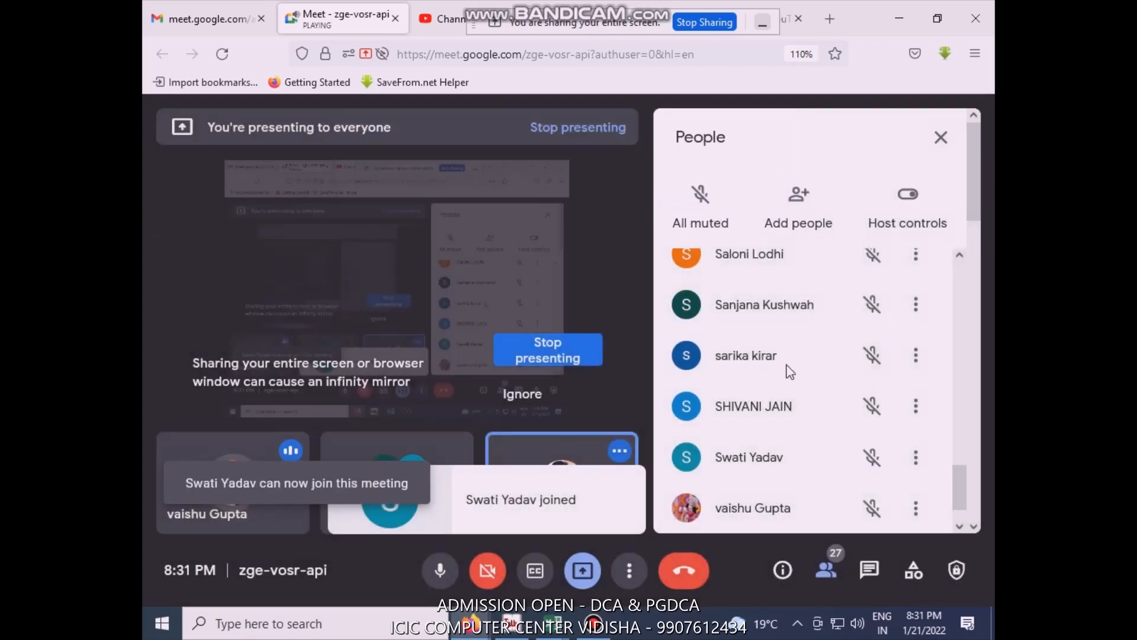
- Look through the full list of people in the call and check their microphone status
scroll(790, 373, "down", 1)
scroll(789, 376, "up", 8)
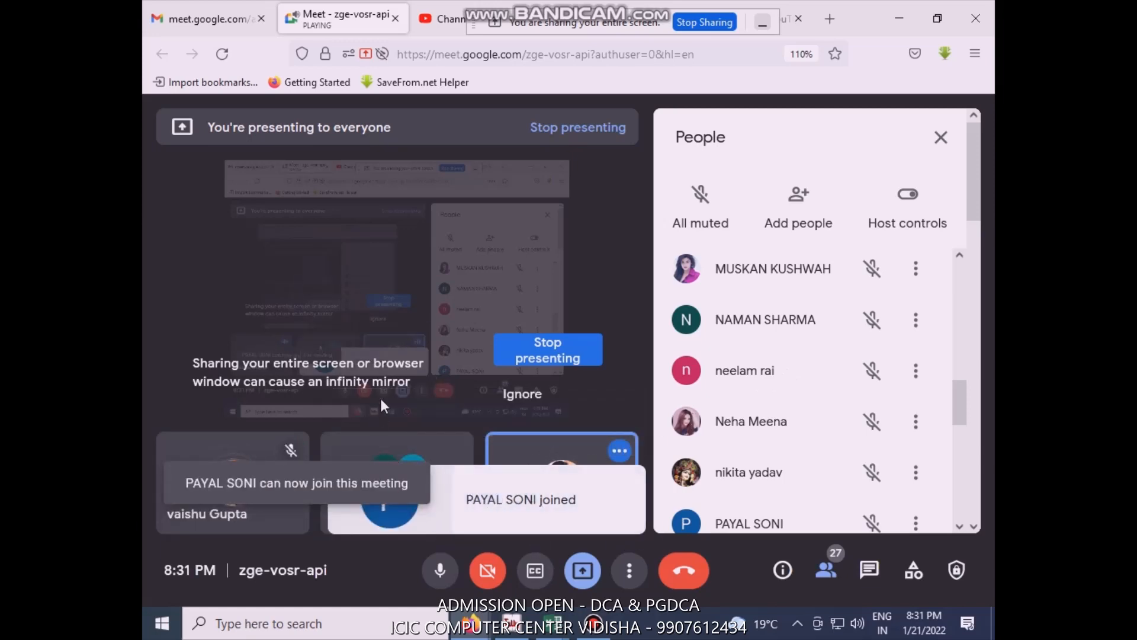
scroll(811, 354, "up", 10)
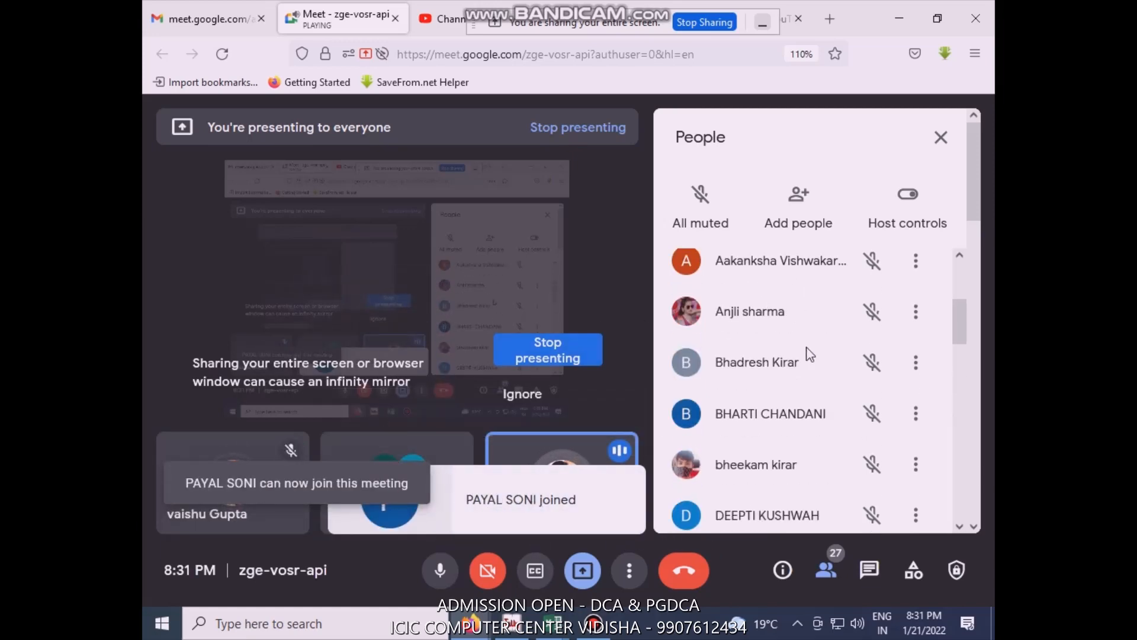
scroll(810, 354, "down", 4)
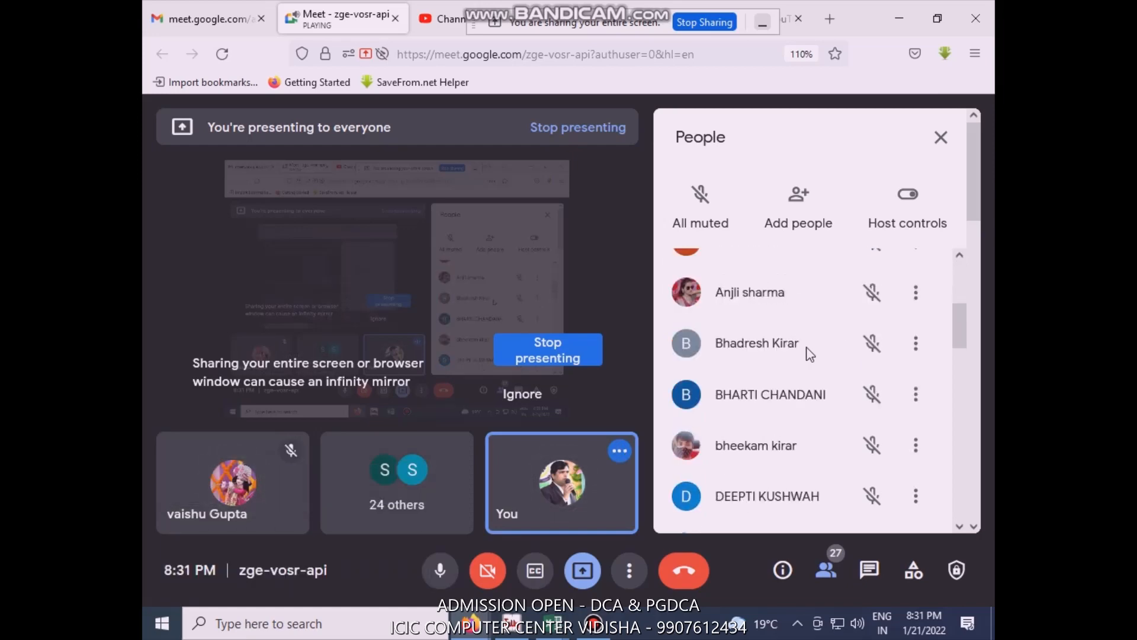
scroll(810, 353, "up", 4)
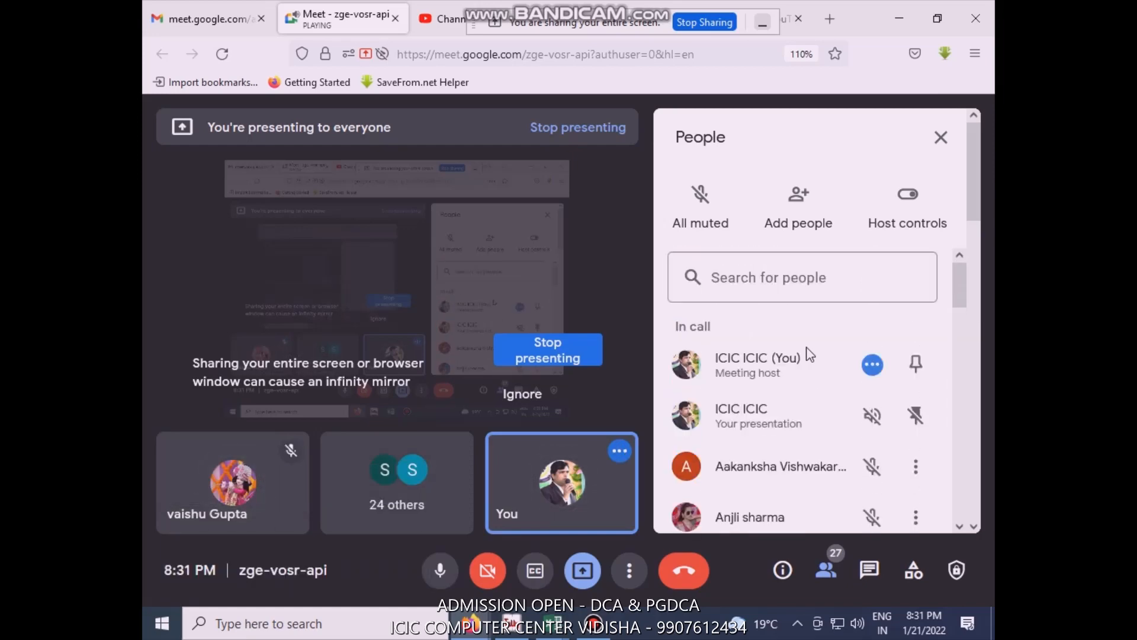
scroll(810, 354, "down", 12)
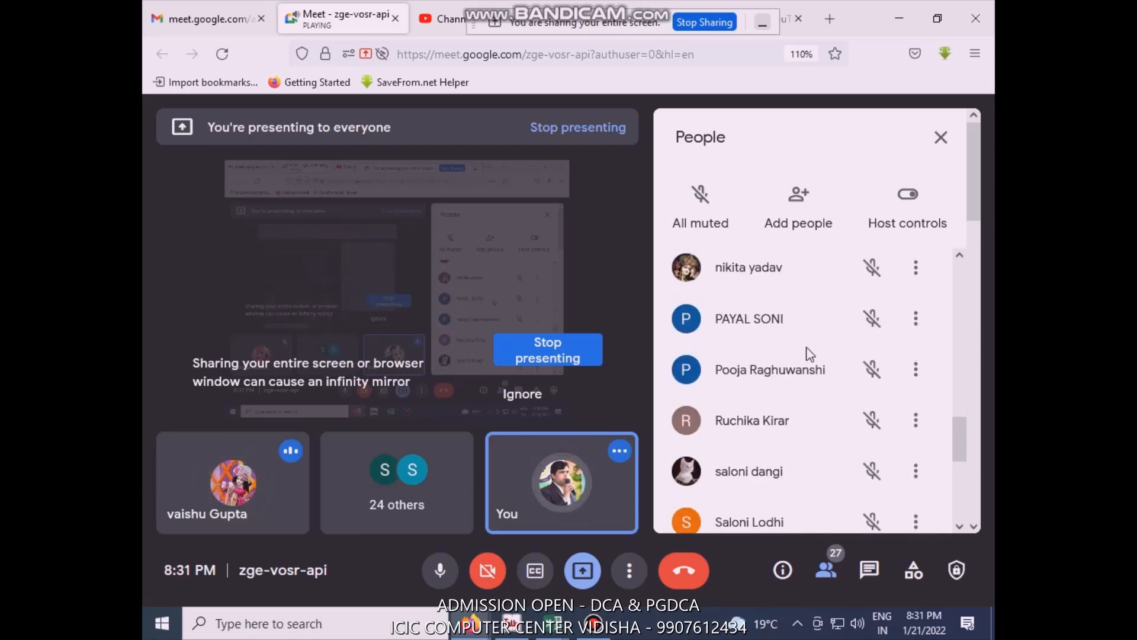
scroll(810, 353, "down", 5)
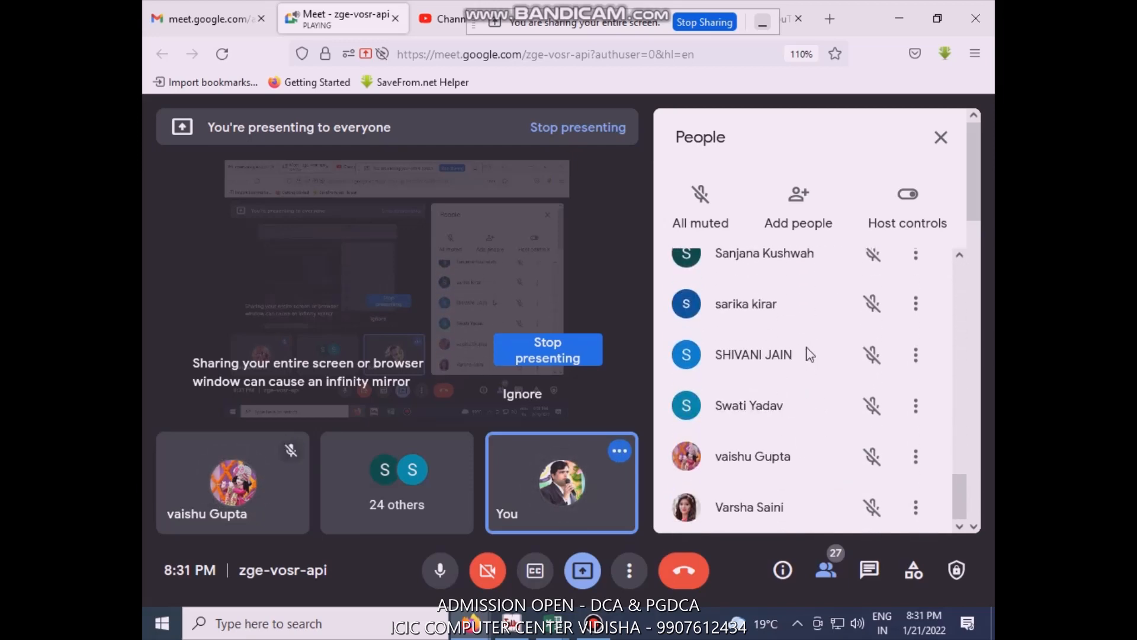
scroll(810, 354, "up", 12)
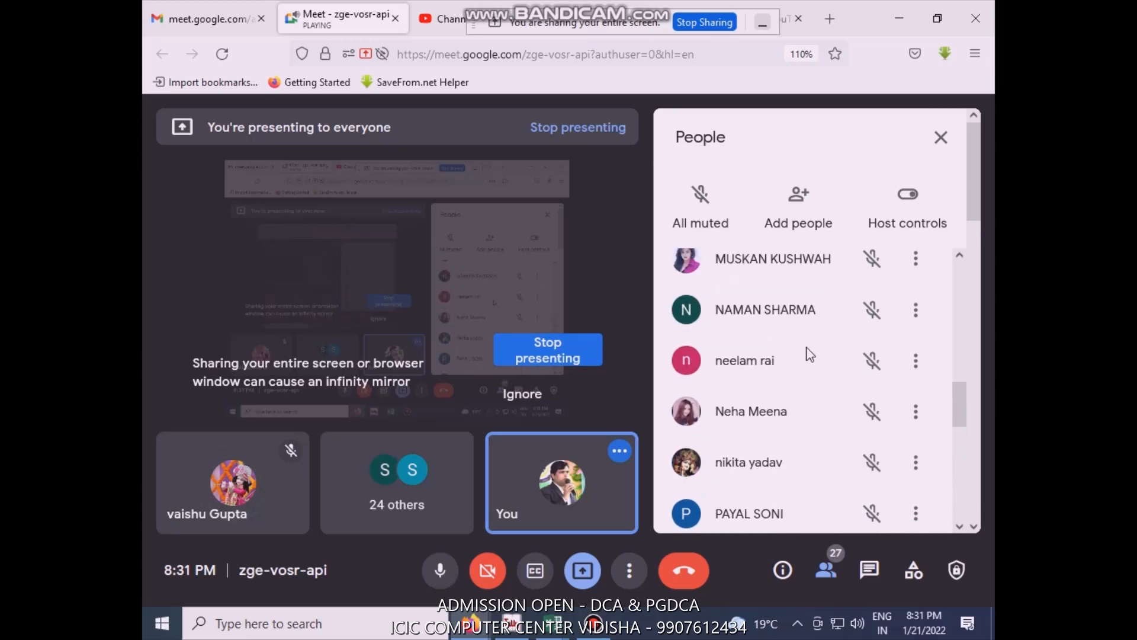
scroll(810, 354, "up", 5)
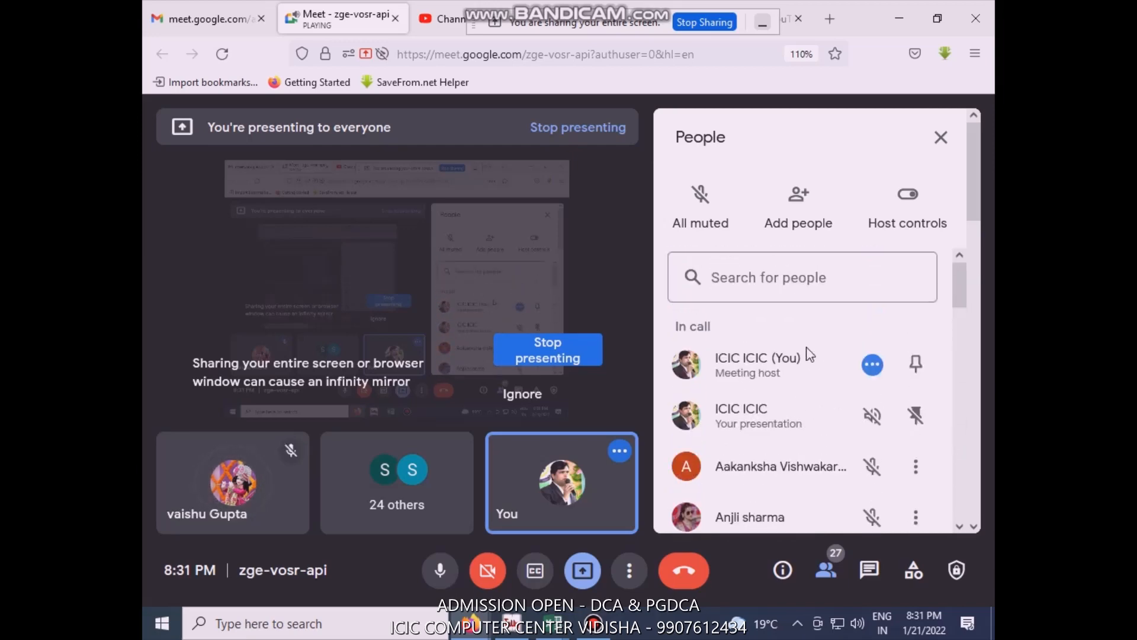
- Hide the participant list, admit the next person asking to join, and show the list again
left_click(827, 571)
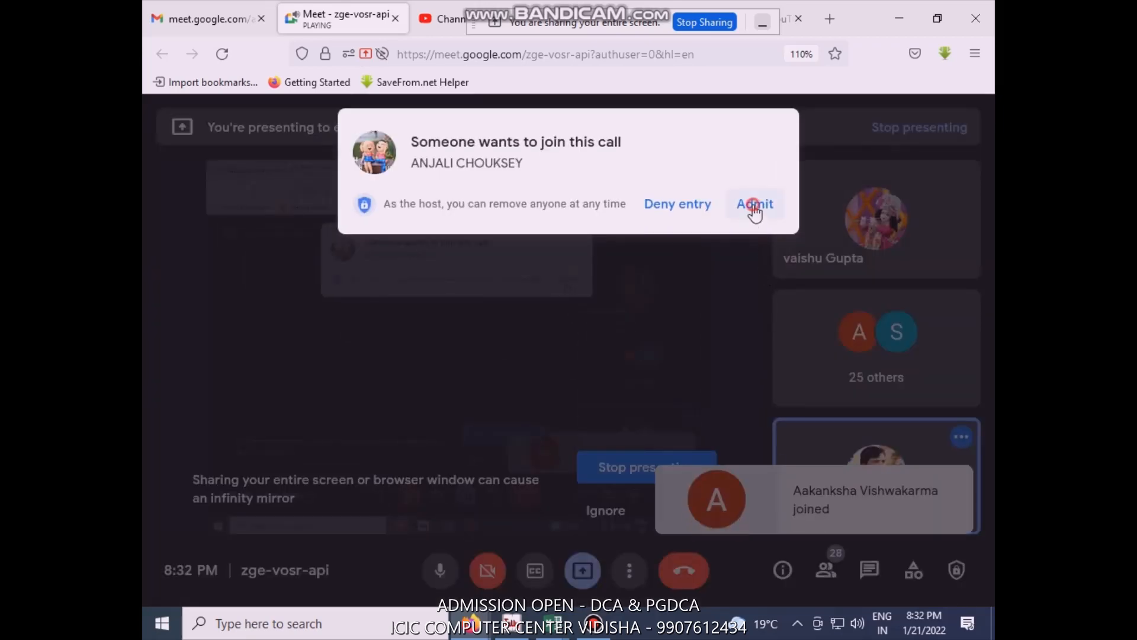
left_click(754, 207)
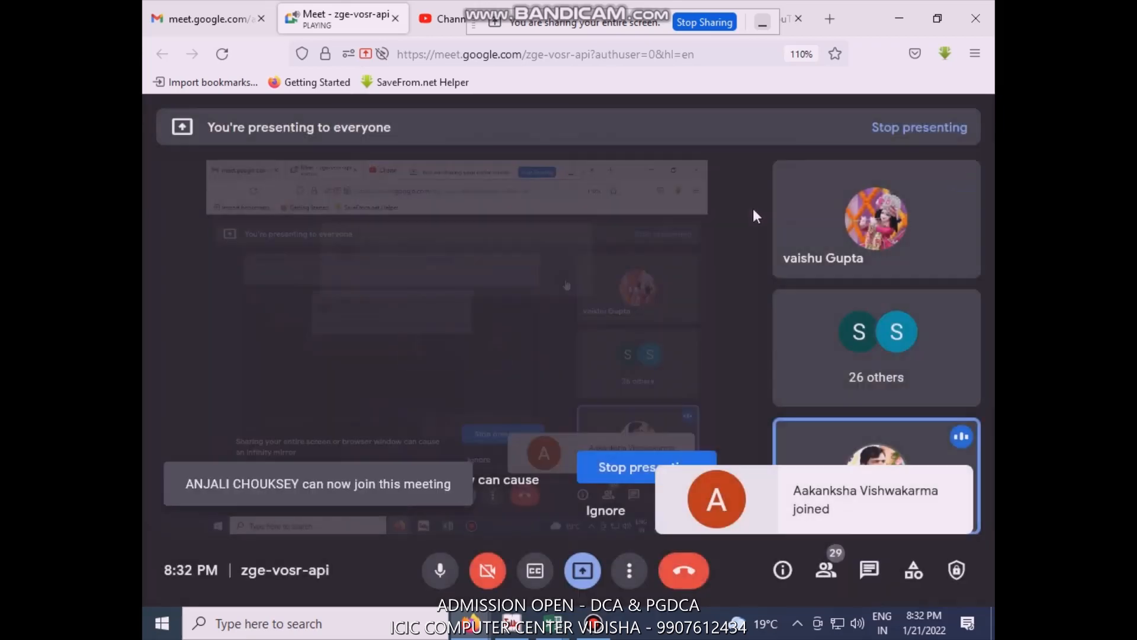
left_click(828, 569)
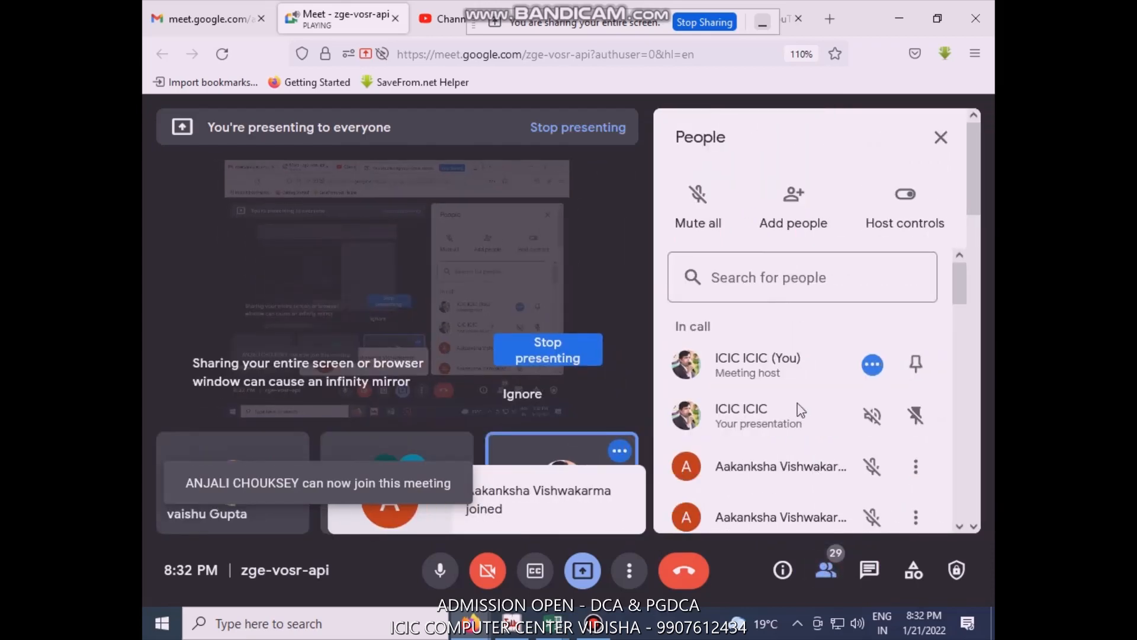
- Check the participants down the call list and return to the "EXCEL CLASS 8 45 9 00AM" workbook in Excel
scroll(801, 408, "down", 5)
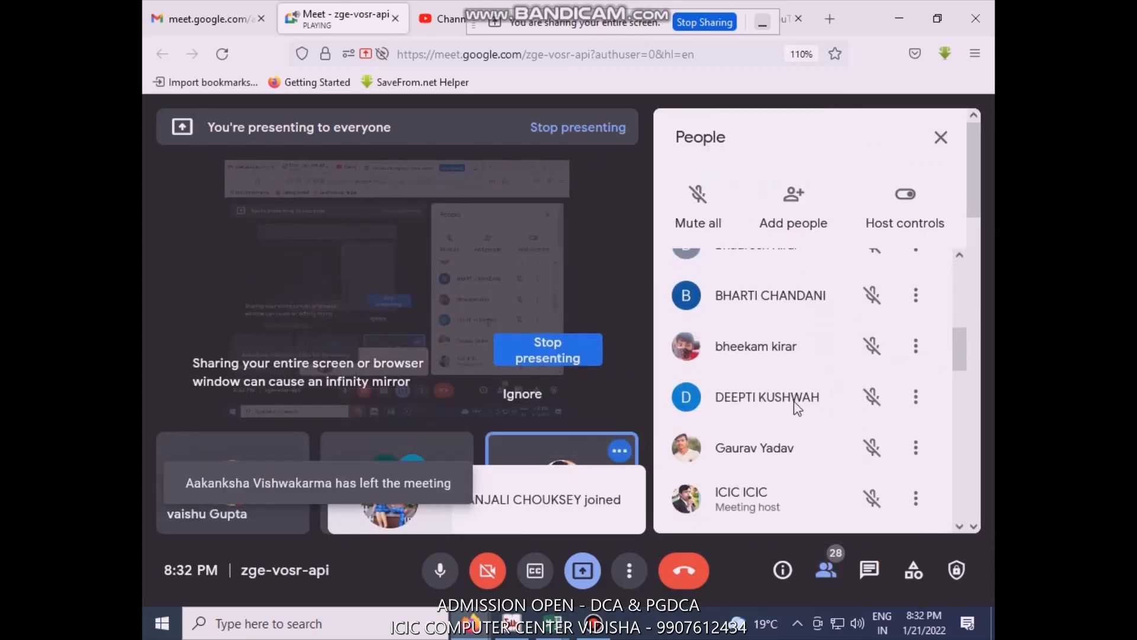
scroll(798, 408, "down", 4)
scroll(797, 407, "down", 6)
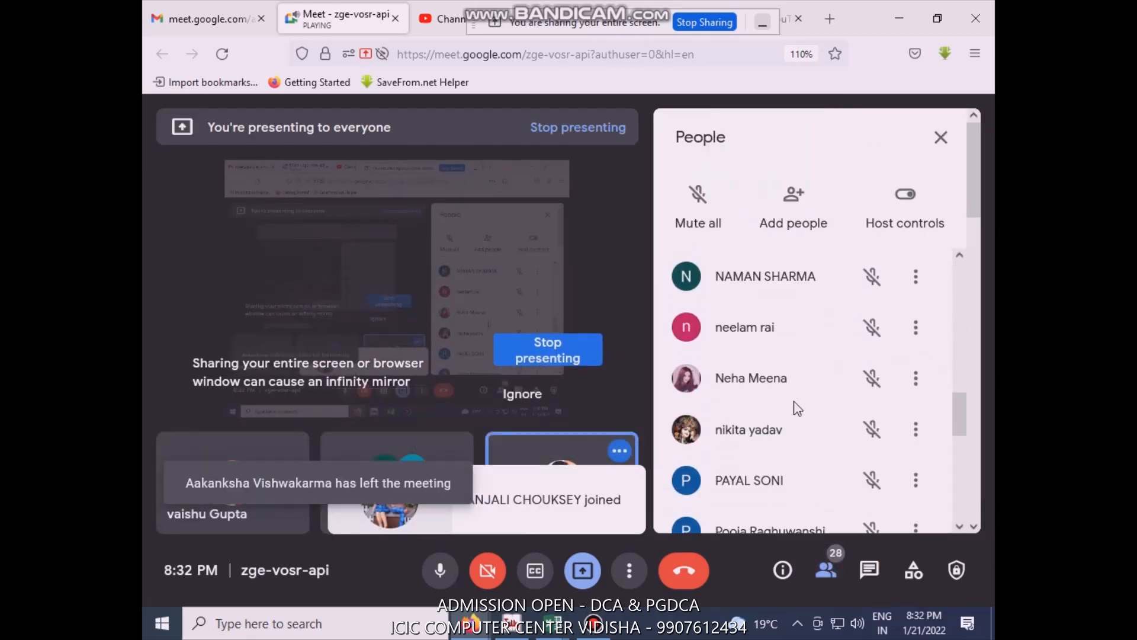
scroll(797, 408, "down", 3)
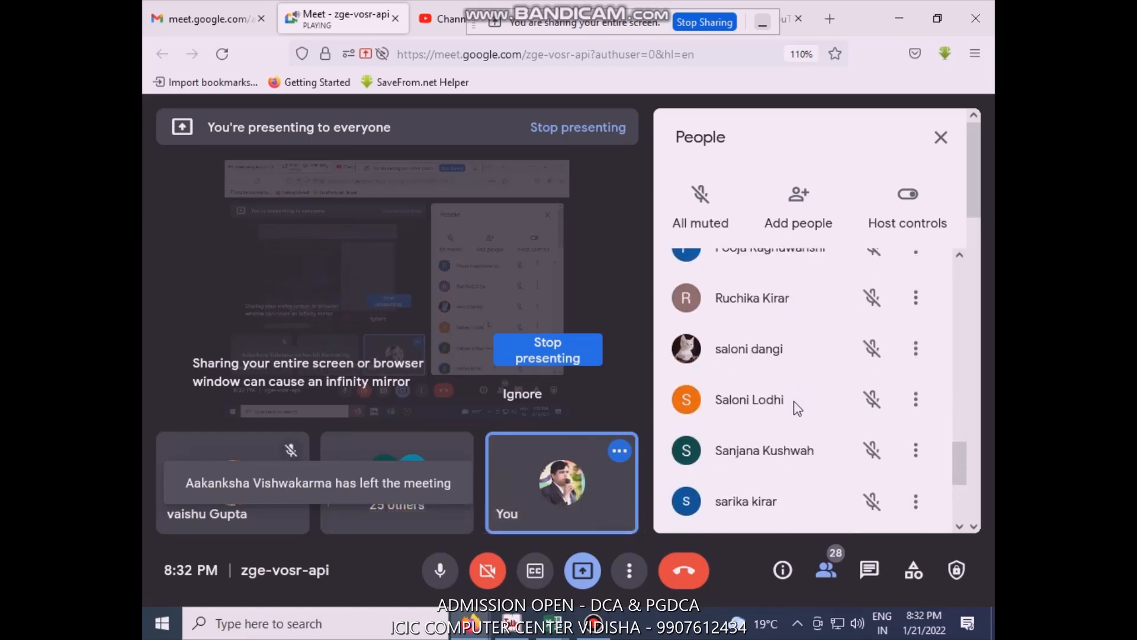
scroll(798, 407, "down", 3)
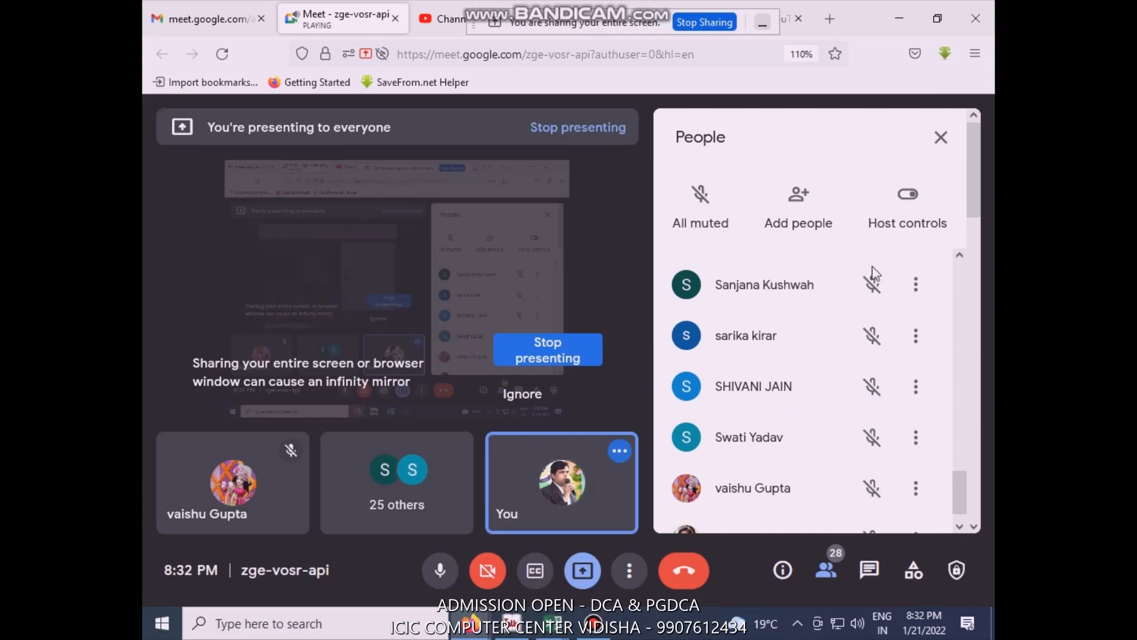
mouse_move(553, 624)
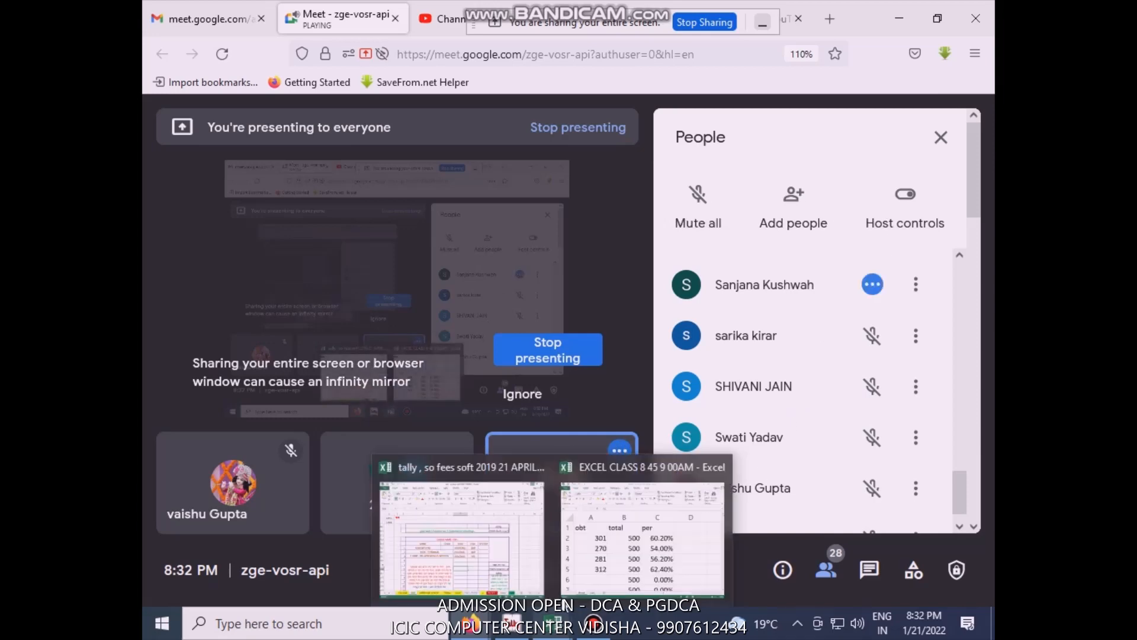
left_click(642, 536)
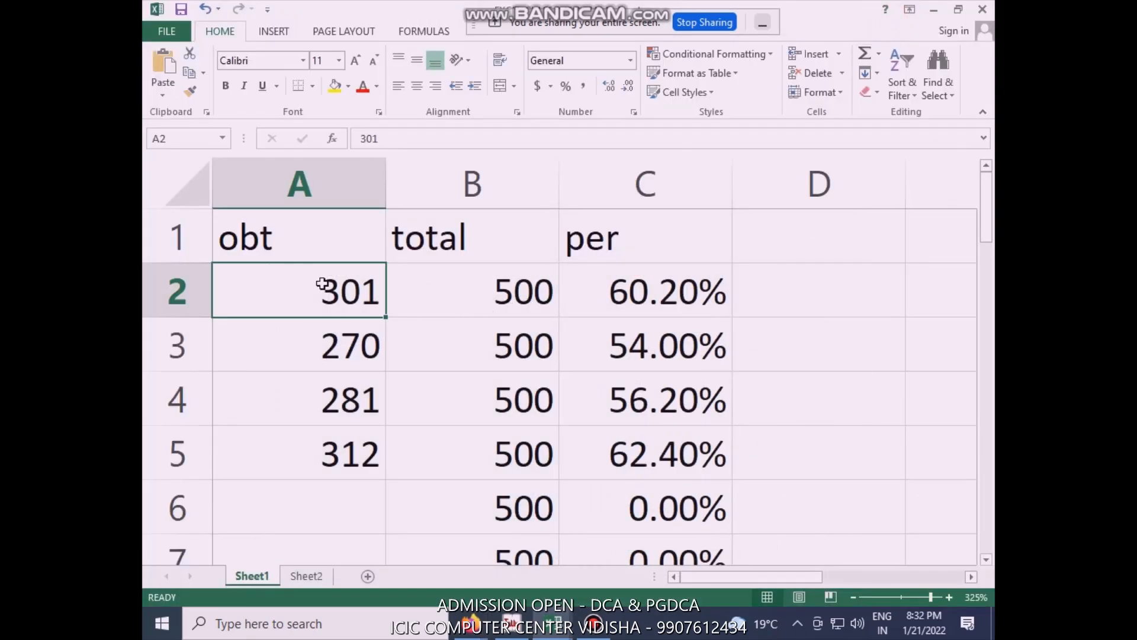
- Examine the total and percentage formula in row 2 of Sheet1 and the linked percentage in the PER column of Sheet2
left_click(484, 282)
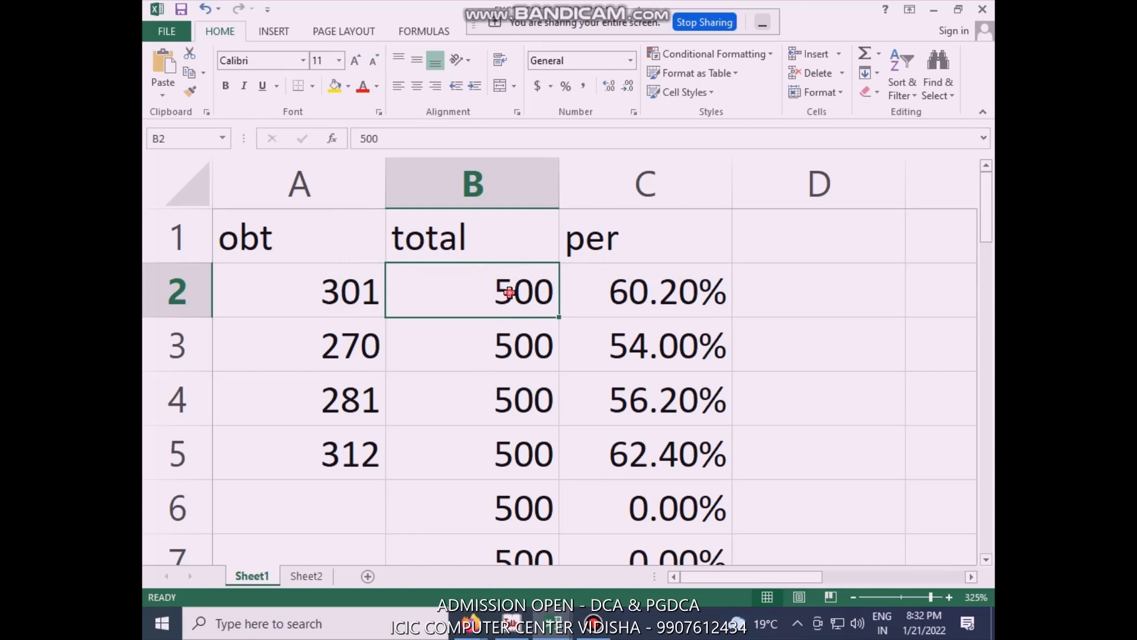
left_click(661, 291)
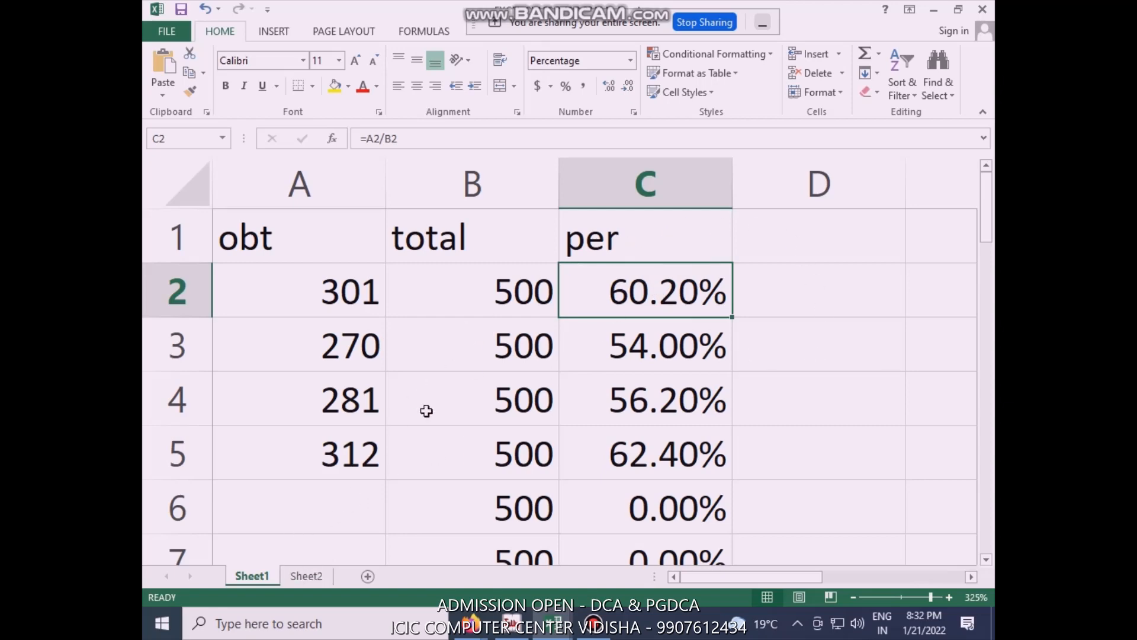
left_click(315, 576)
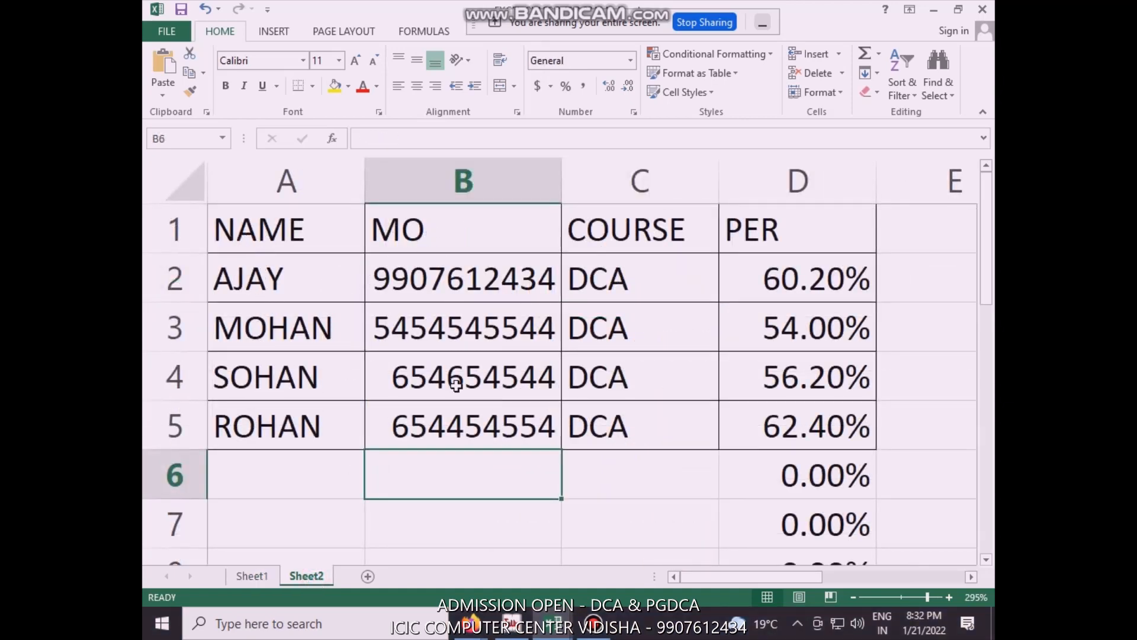
left_click(791, 219)
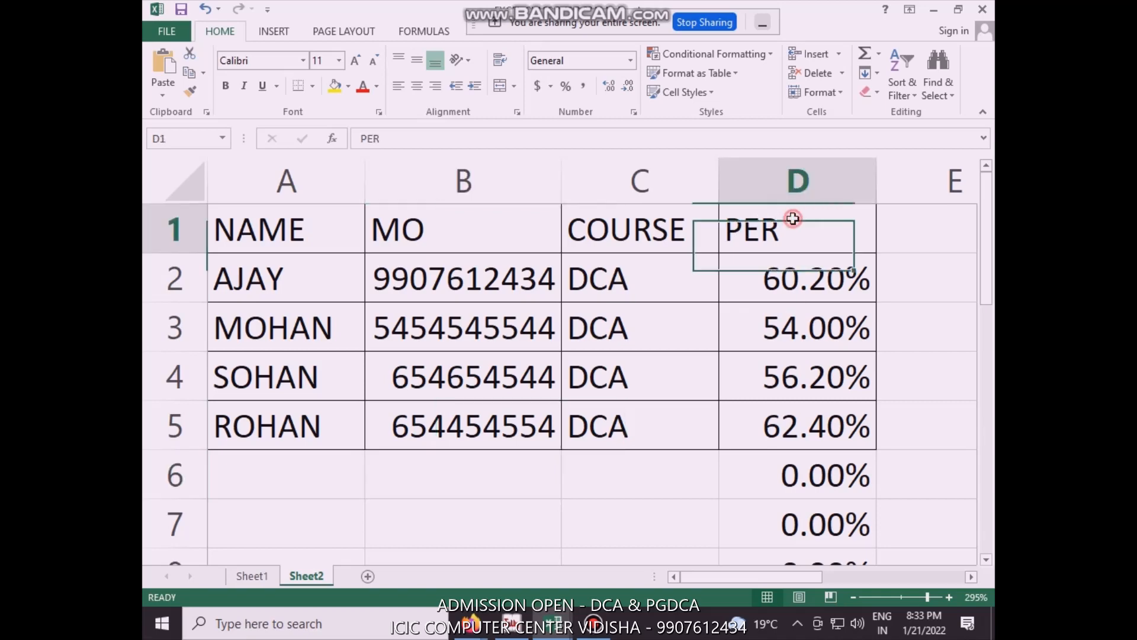
left_click(793, 279)
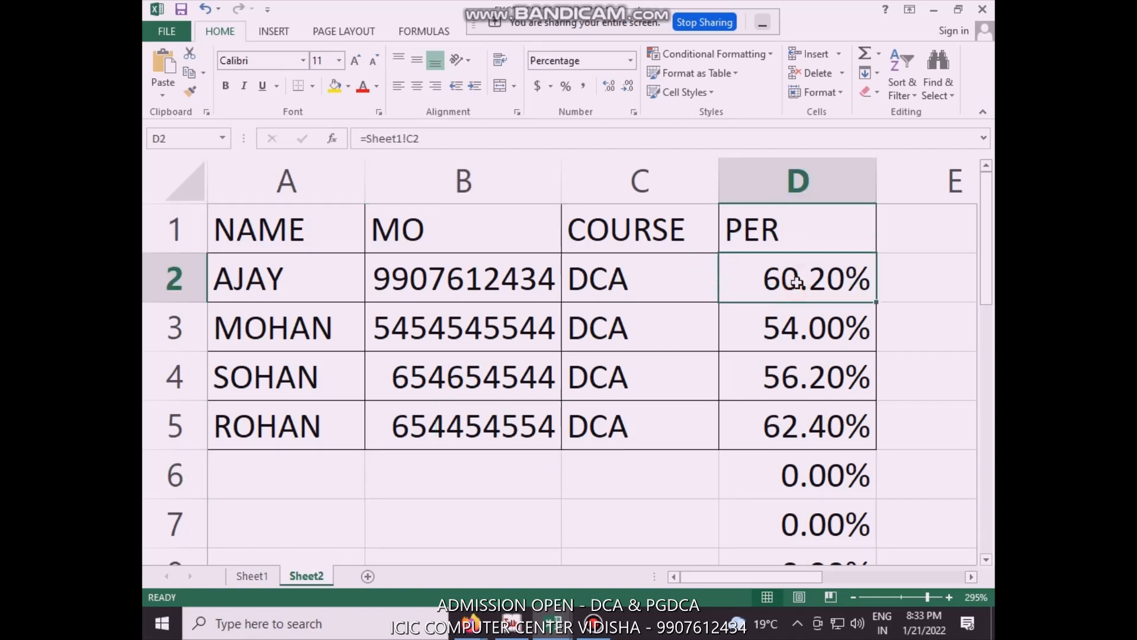
left_click(252, 576)
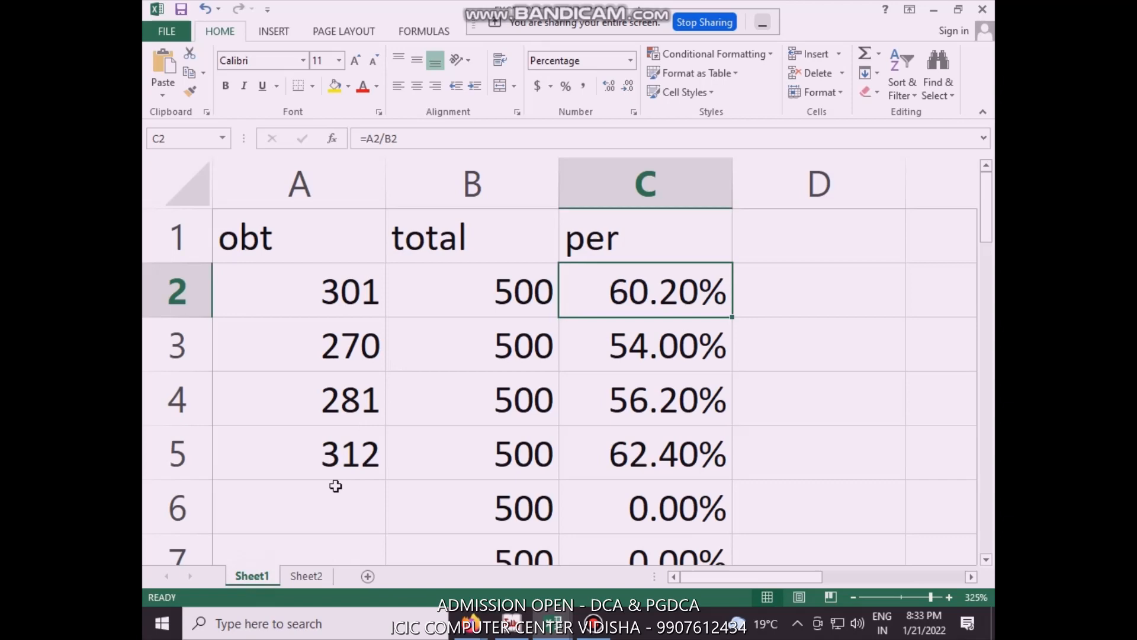
left_click(306, 576)
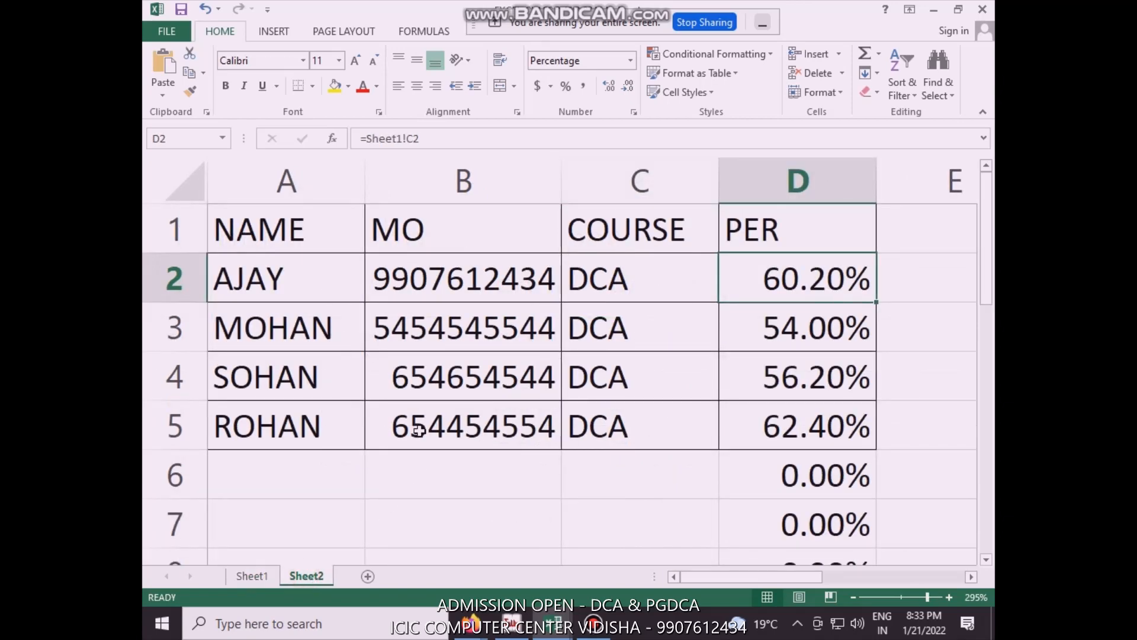
scroll(403, 441, "down", 1)
scroll(318, 366, "up", 1)
- Add a student record in row 6 of Sheet2 with the student's name in capitals, the mobile number and the course DCA
left_click(290, 471)
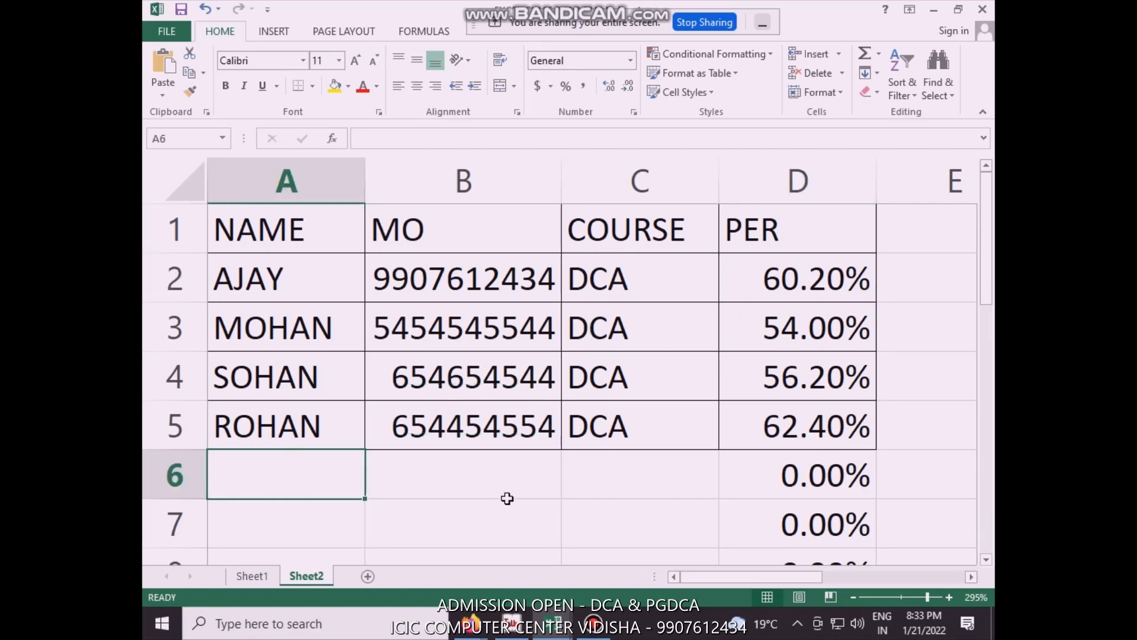
type("shyam")
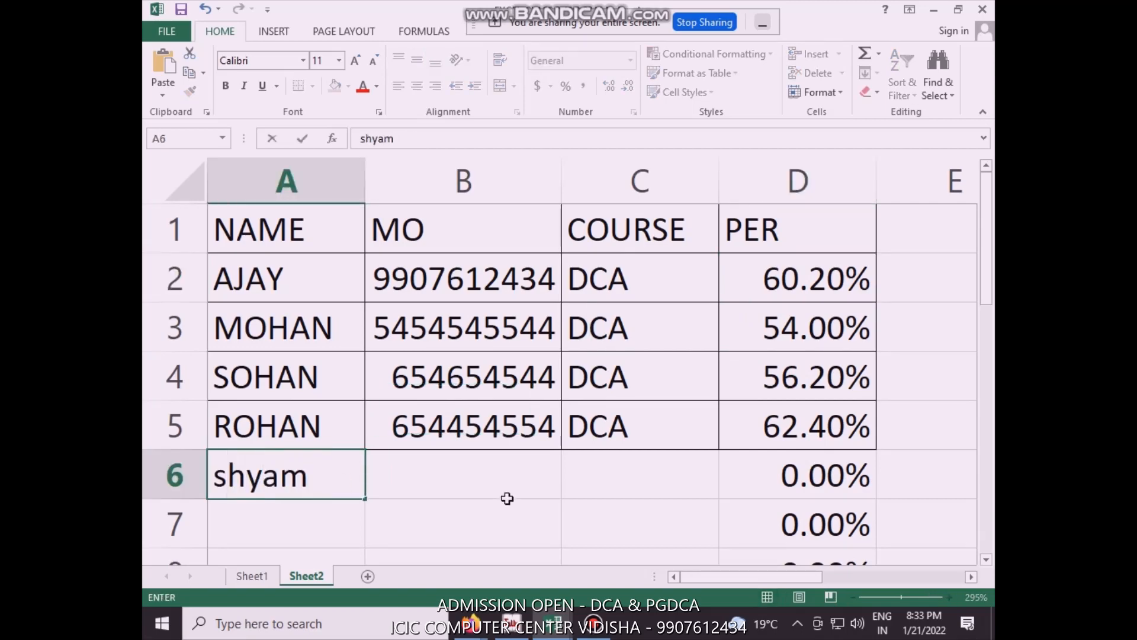
key("BackSpace")
key("BackSpace")
key("BackSpace")
key("BackSpace")
key("BackSpace")
type("SHYAM")
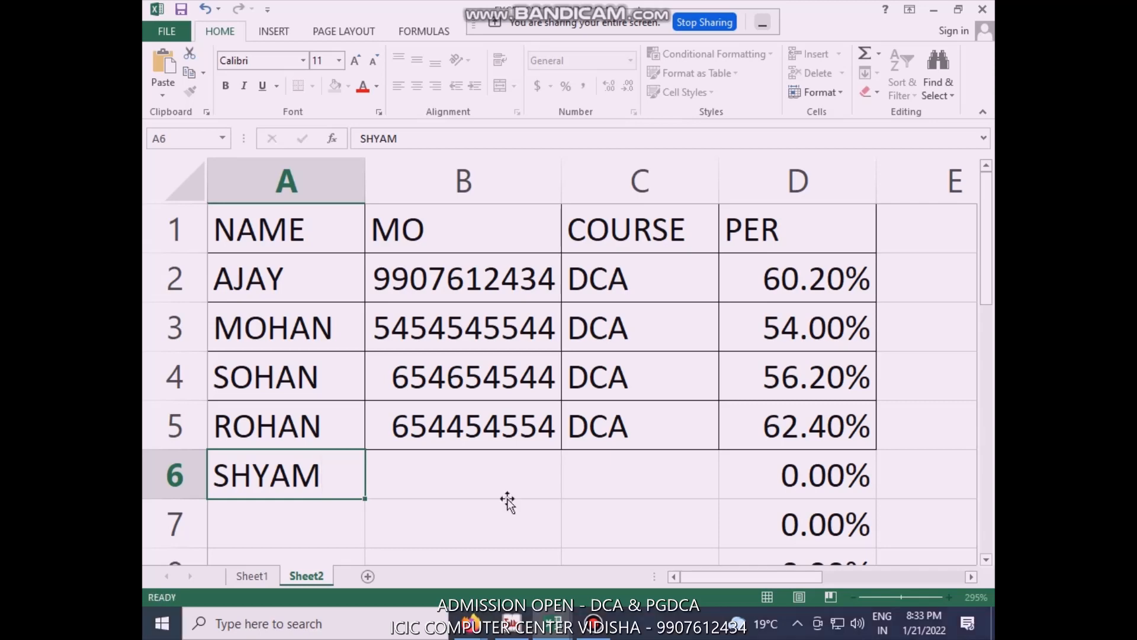
left_click(507, 498)
type("454545787")
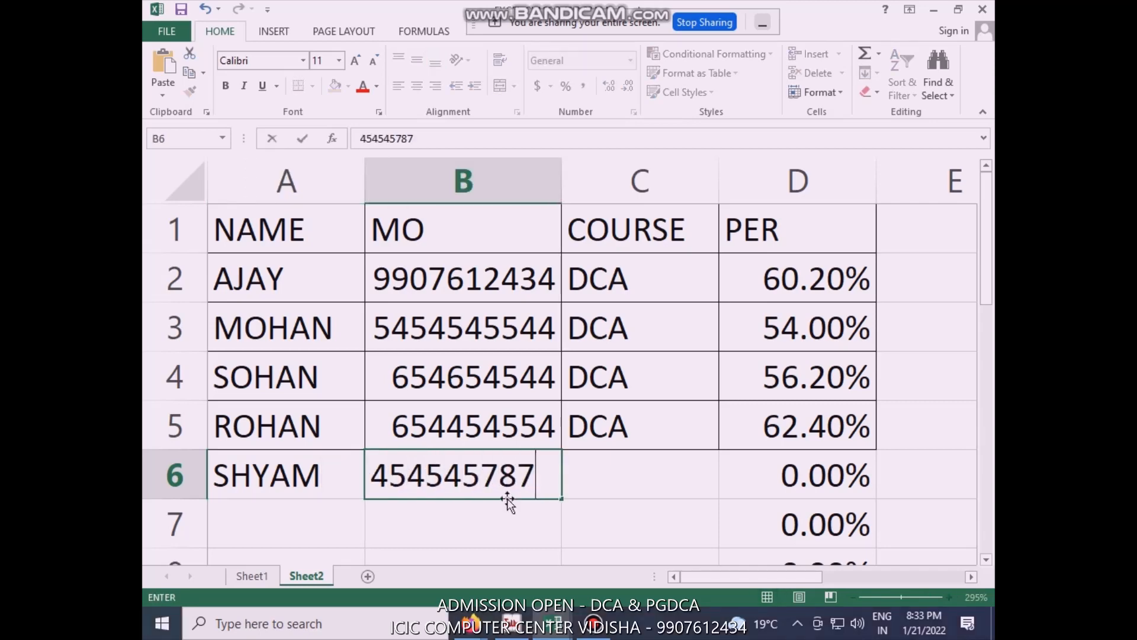
key("Tab")
type("DCA")
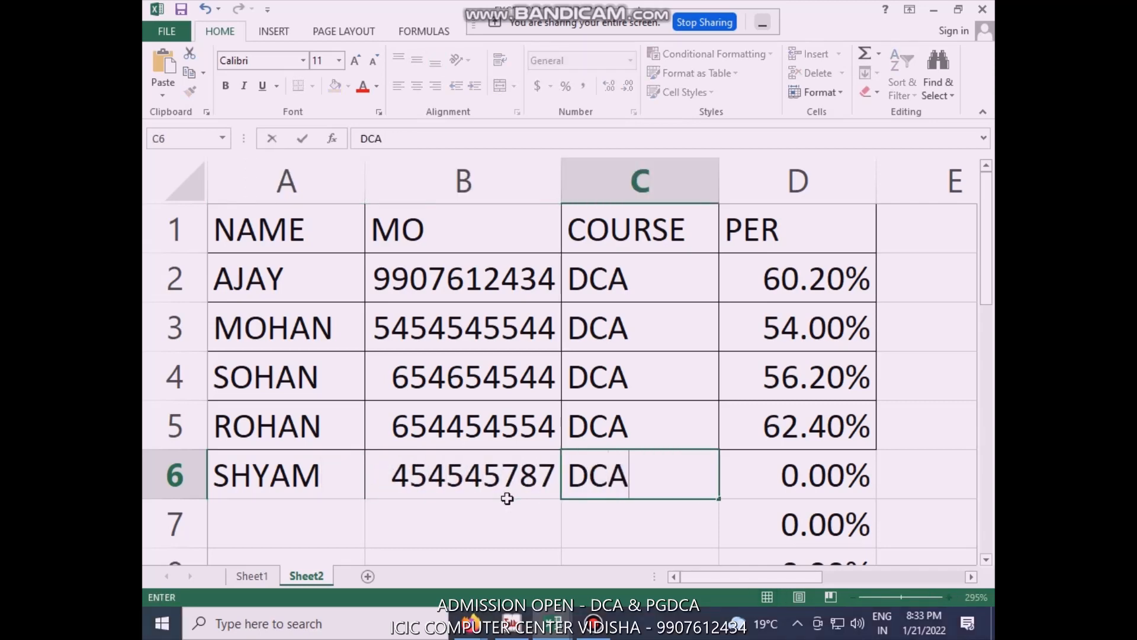
- Enter 288 as the obtained marks in cell A6 of Sheet1 and return to Sheet2 to check the linked percentage
left_click(252, 576)
scroll(264, 490, "down", 1)
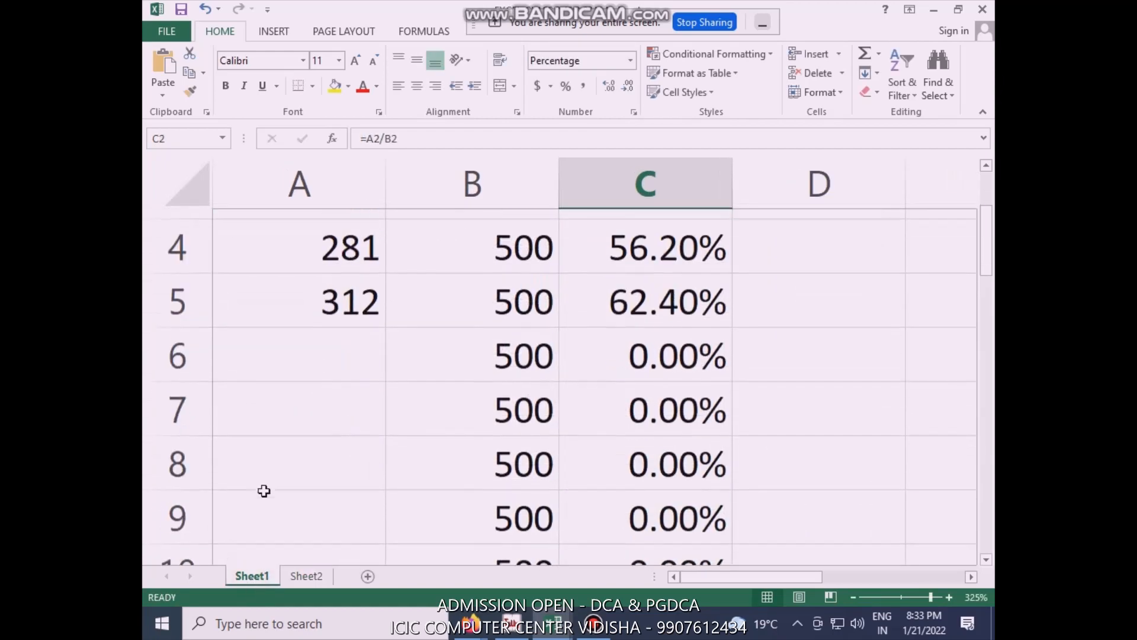
left_click(350, 348)
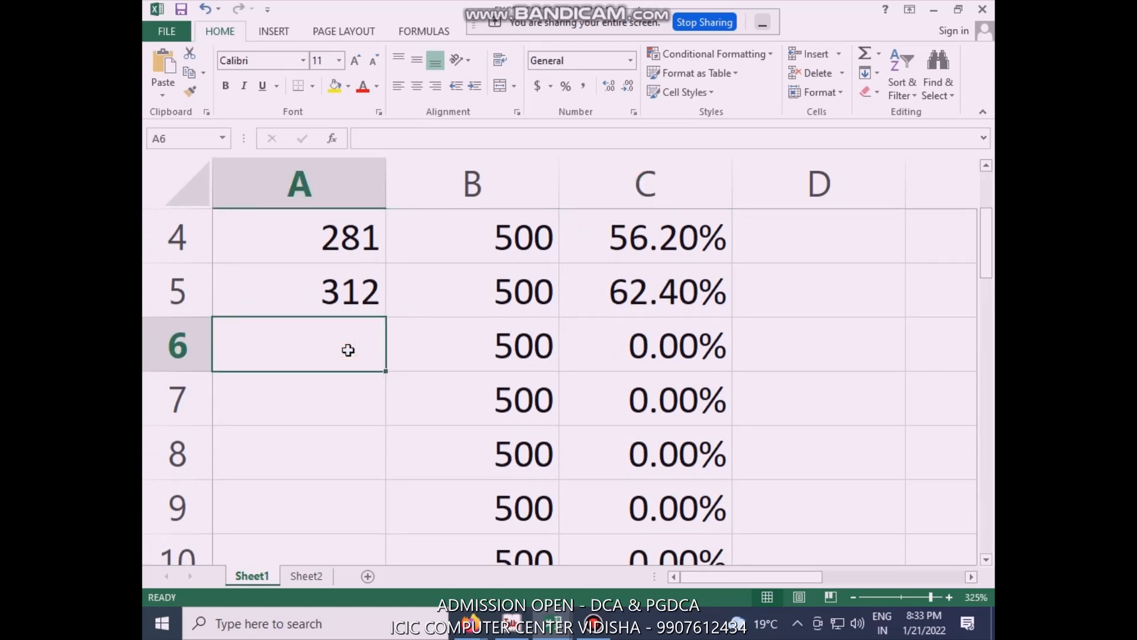
type("288")
key("Return")
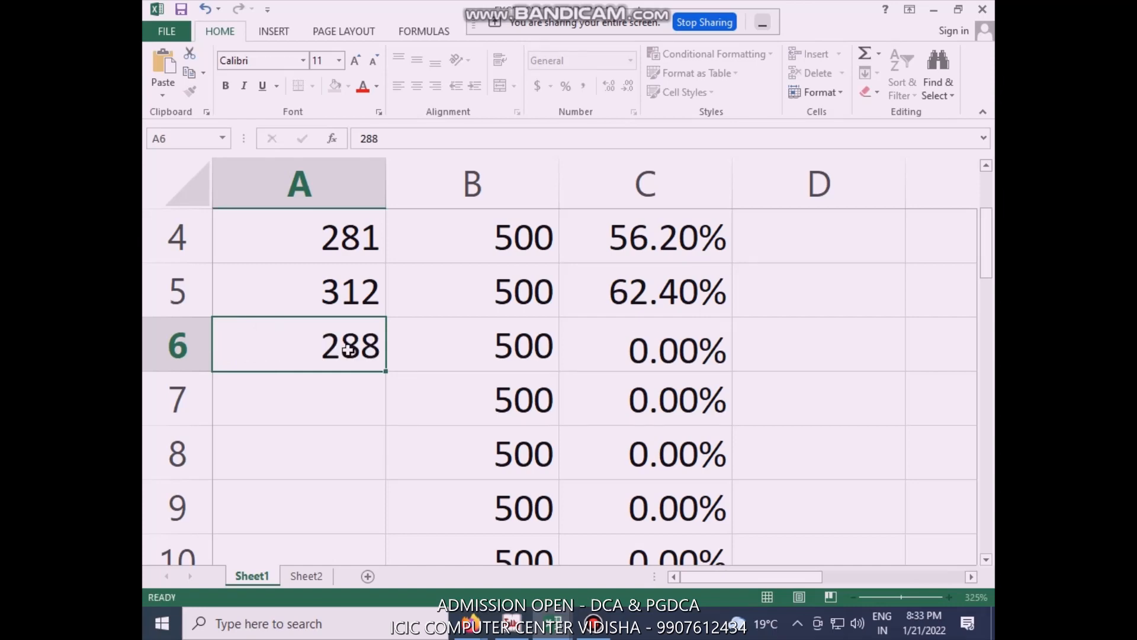
left_click(309, 576)
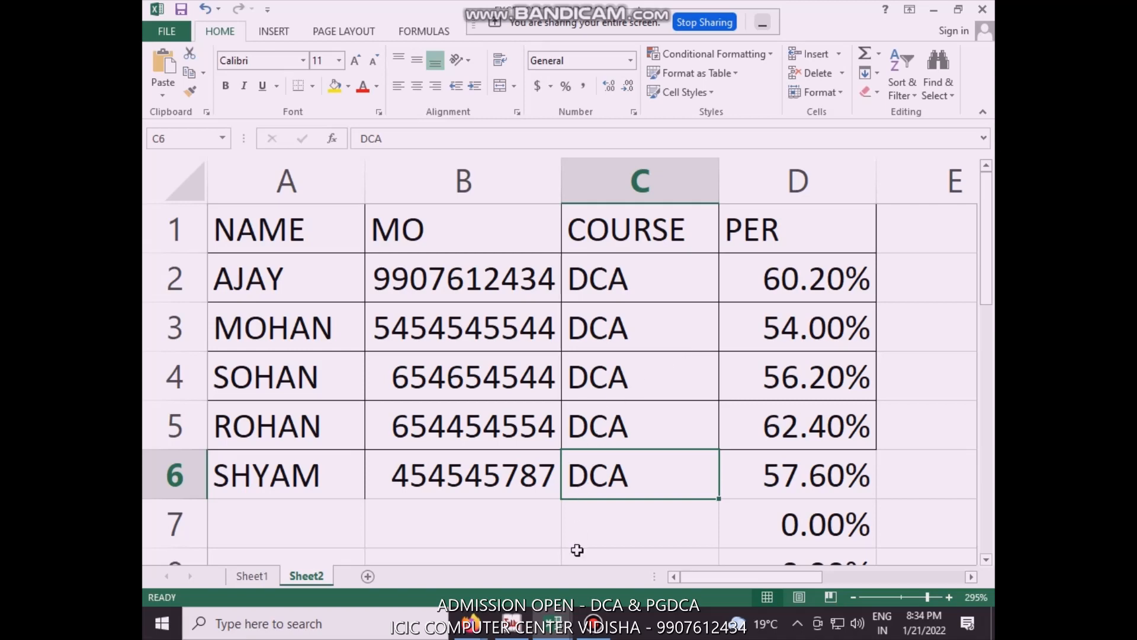
- Check the Google Meet call and the Bandicam screen recorder, and return to Sheet2 of the Excel workbook
left_click(473, 623)
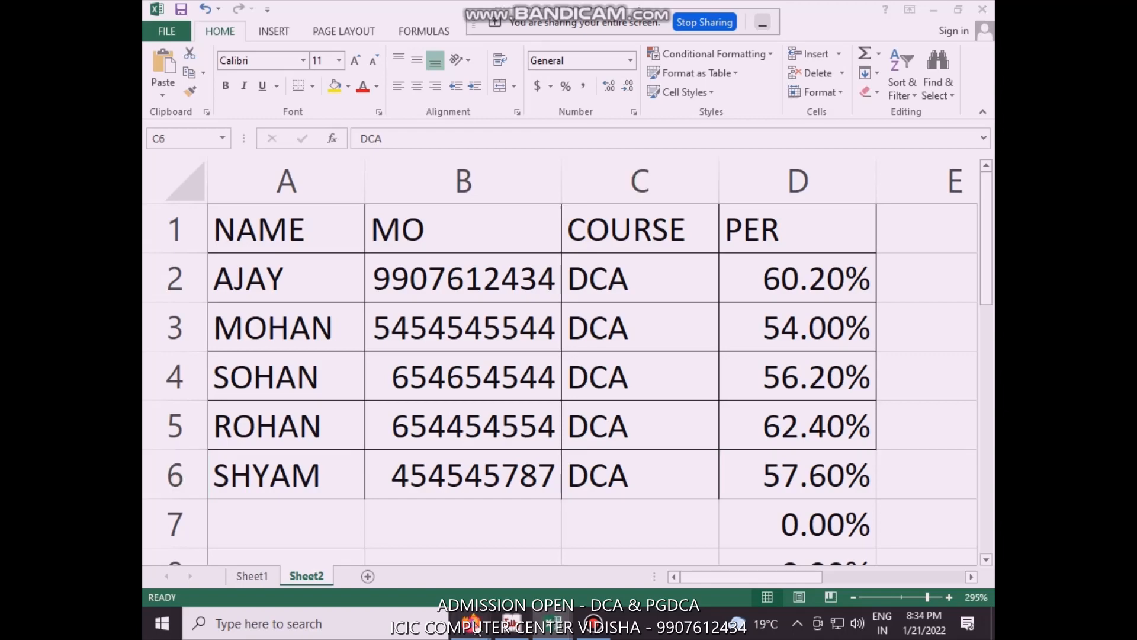
left_click(393, 520)
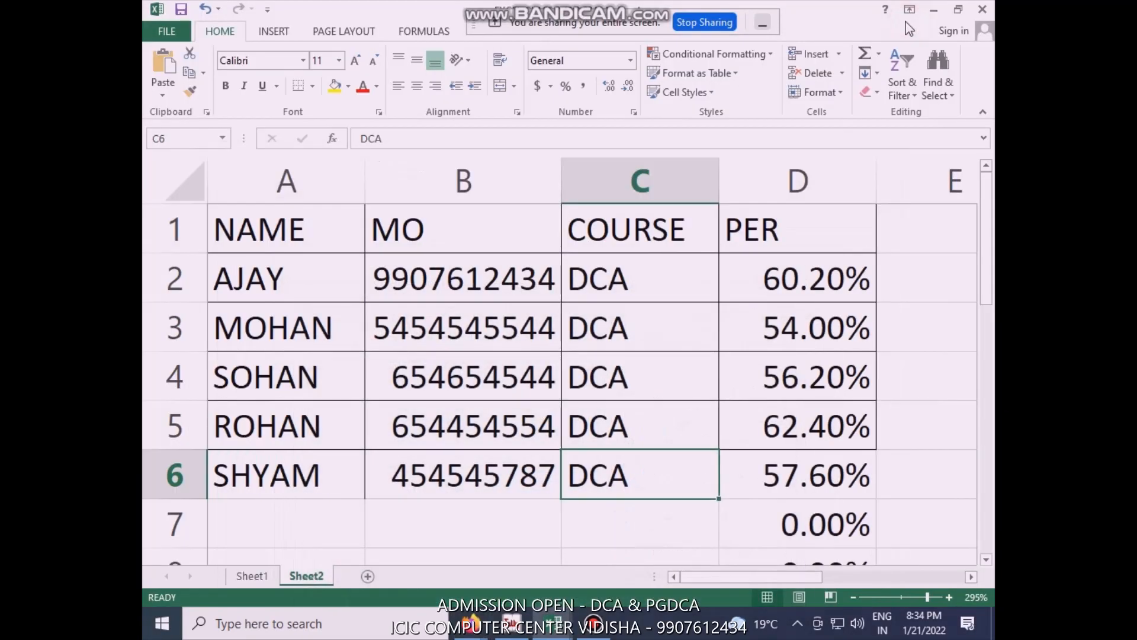
left_click(908, 21)
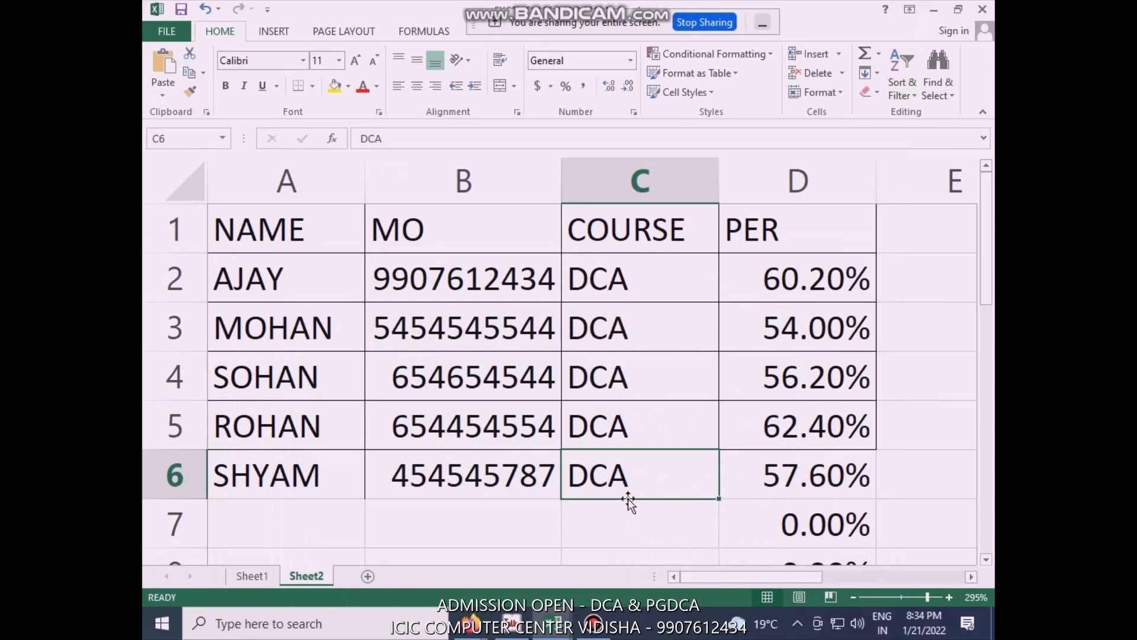
left_click(596, 629)
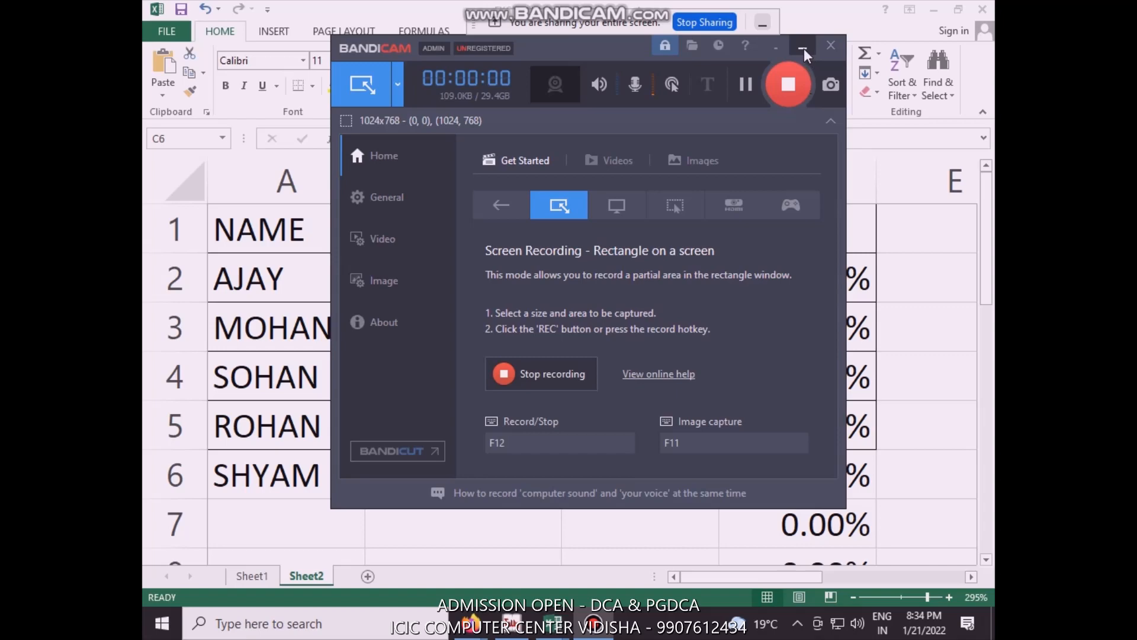
left_click(803, 50)
left_click(693, 363)
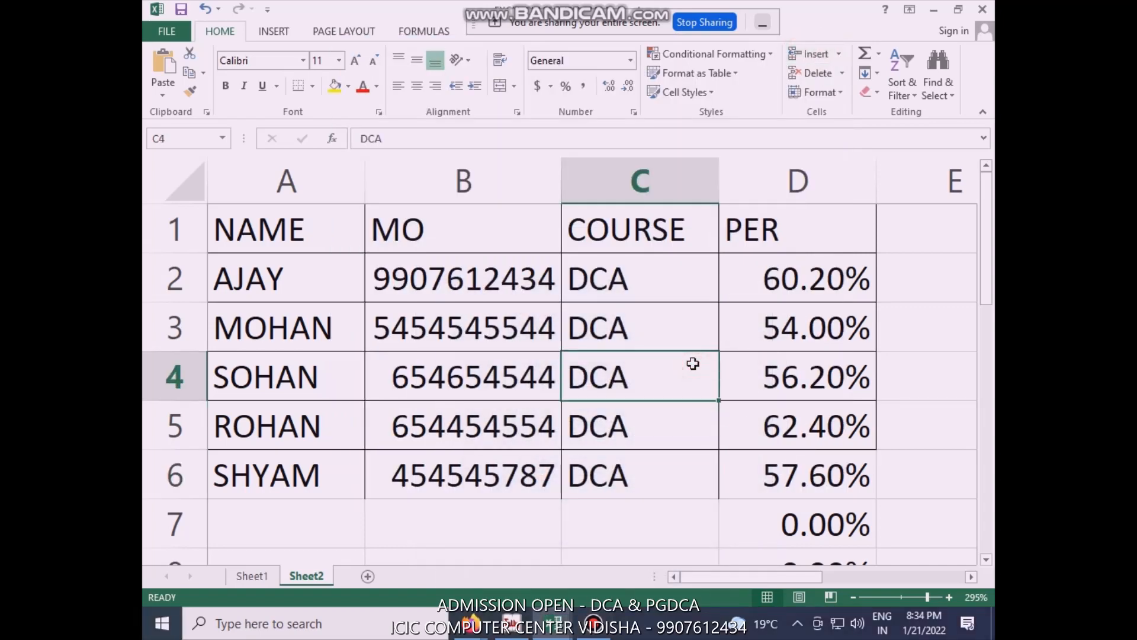
left_click(663, 320)
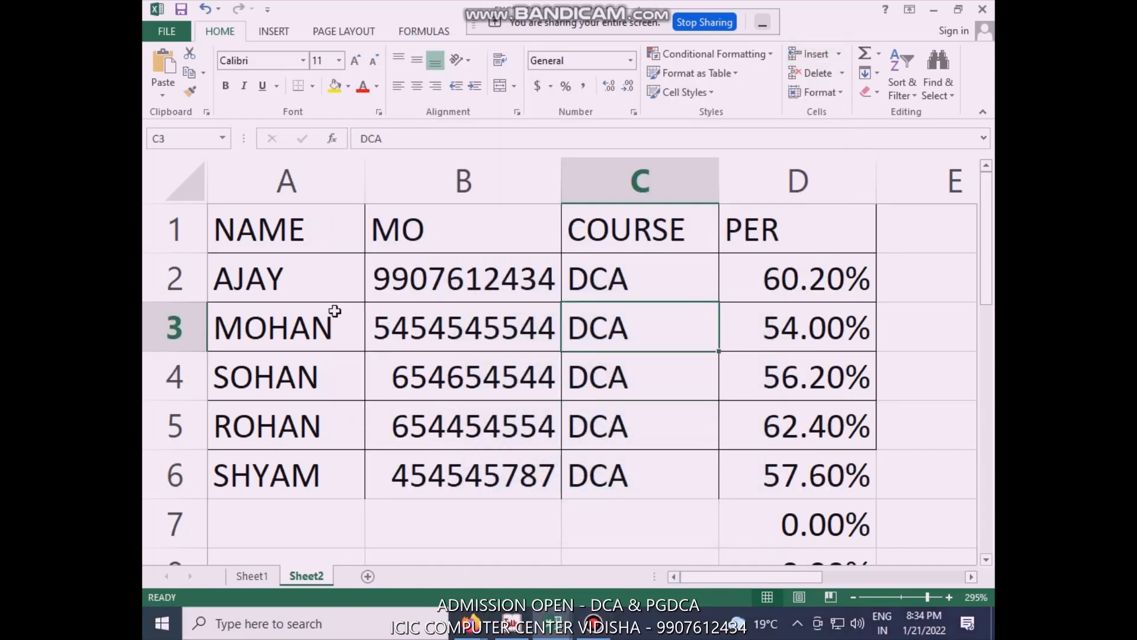
- Clear the student records and percentages below the heading row on Sheet2
left_click_drag(270, 277, 857, 500)
key("Delete")
left_click(454, 345)
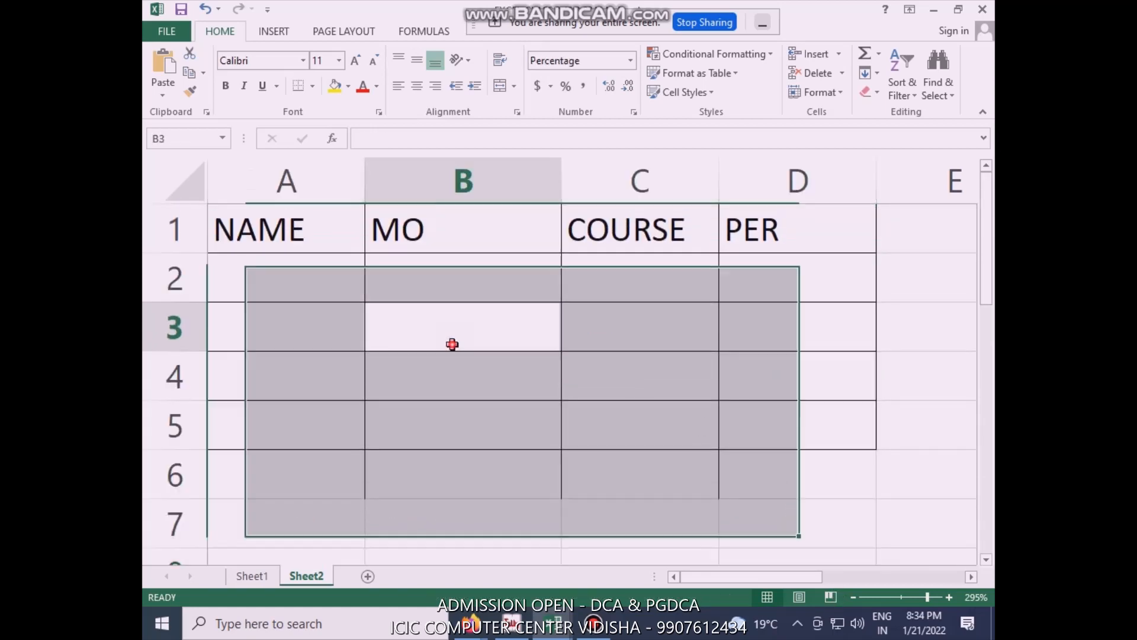
- Clear the obtained marks, totals and percentages below the heading row on Sheet1
left_click(253, 576)
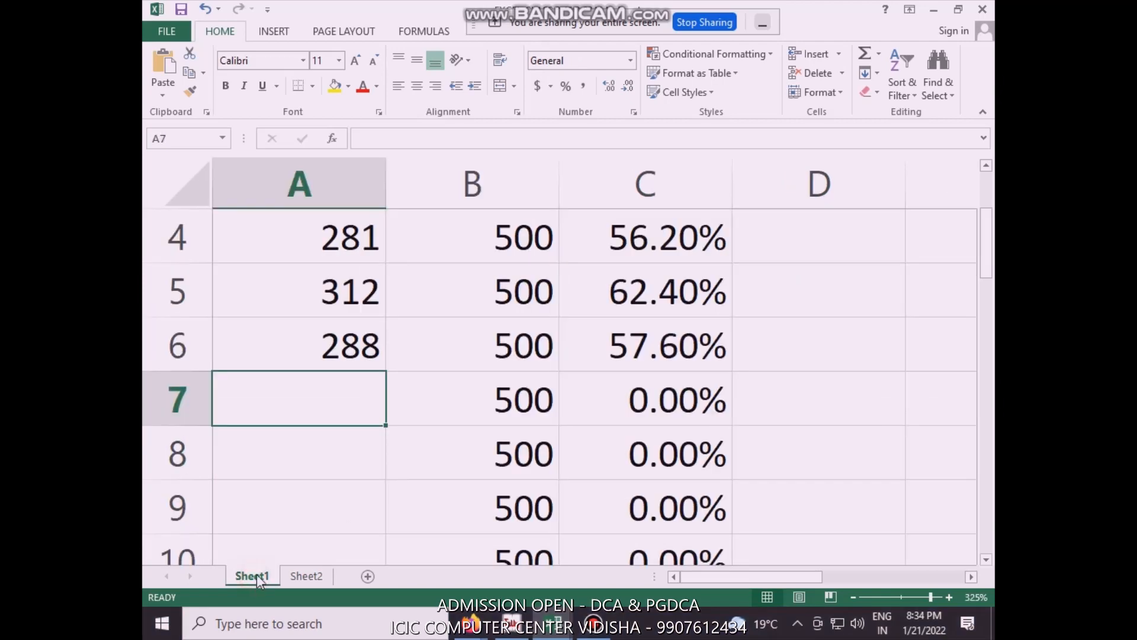
scroll(414, 340, "up", 1)
left_click_drag(290, 291, 870, 503)
key("Delete")
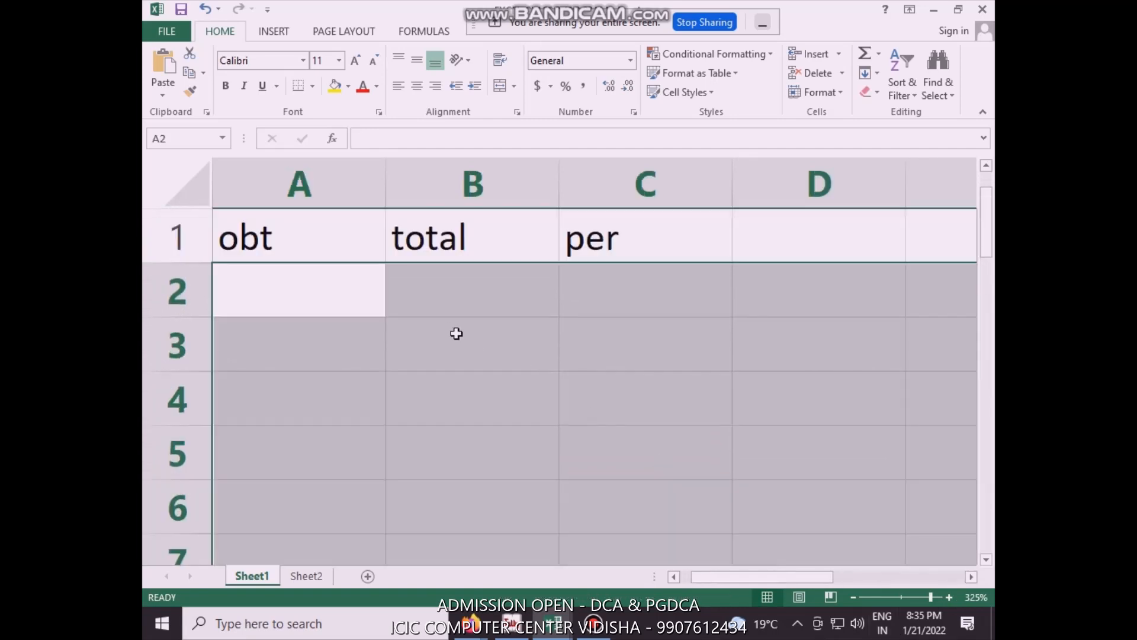
left_click(321, 393)
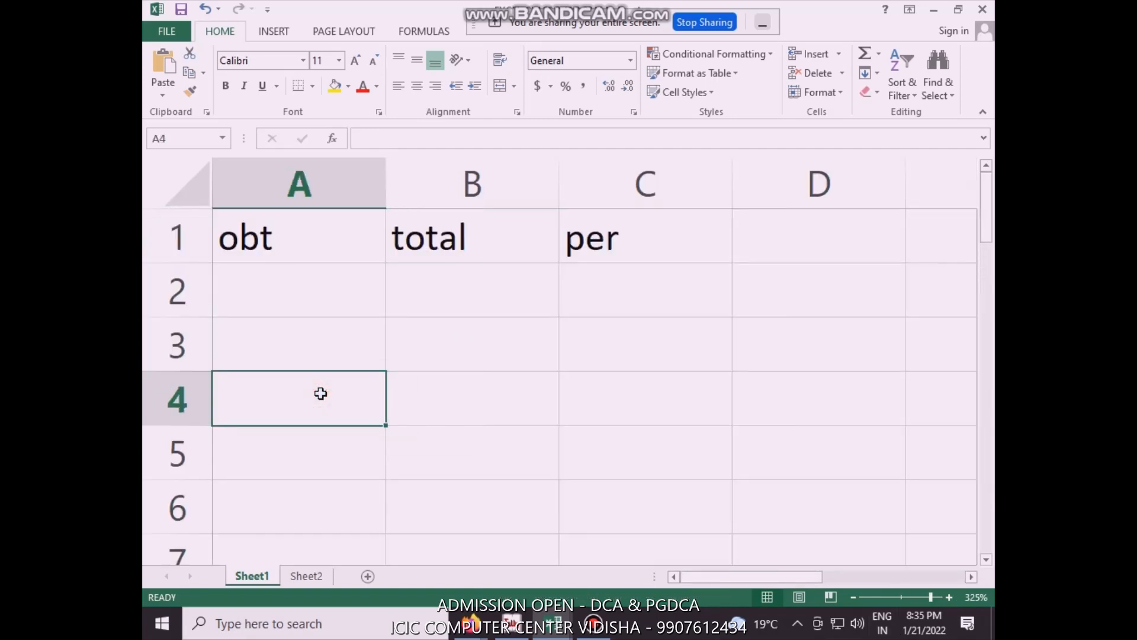
left_click(307, 312)
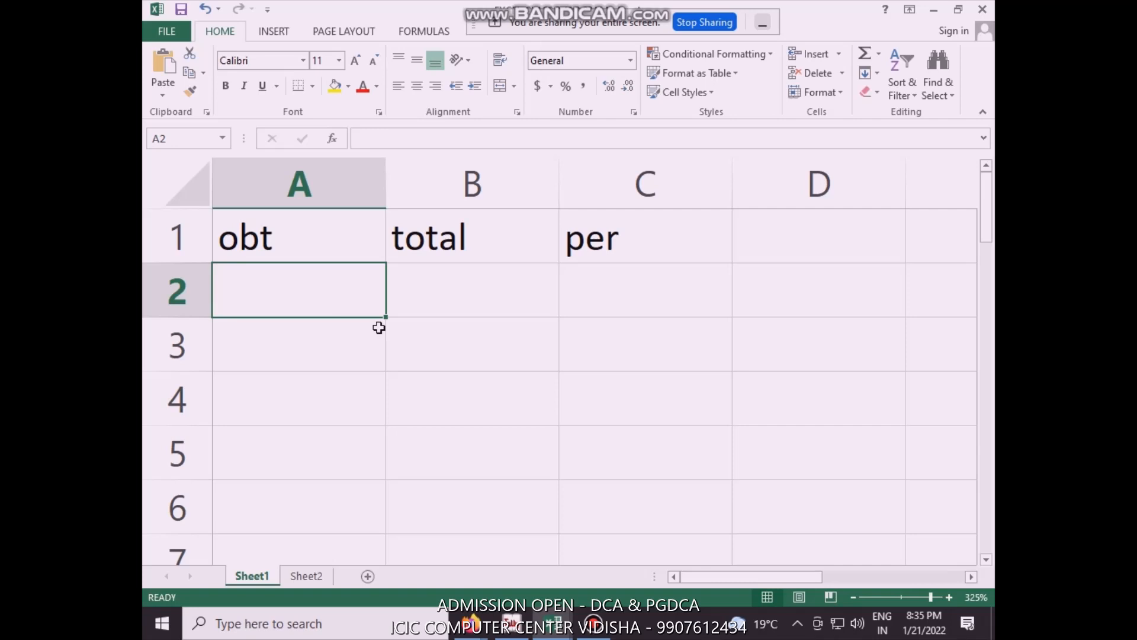
- Clear the headings in row 1 of Sheet1 and select cell A1
left_click(150, 229)
key("Delete")
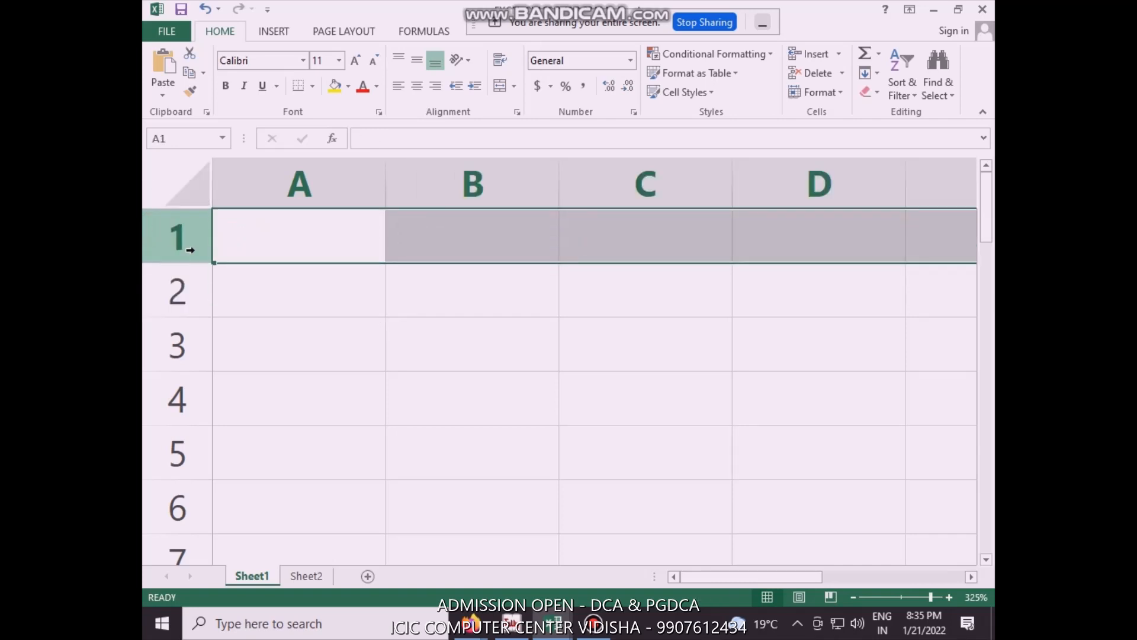
left_click(317, 304)
left_click(322, 241)
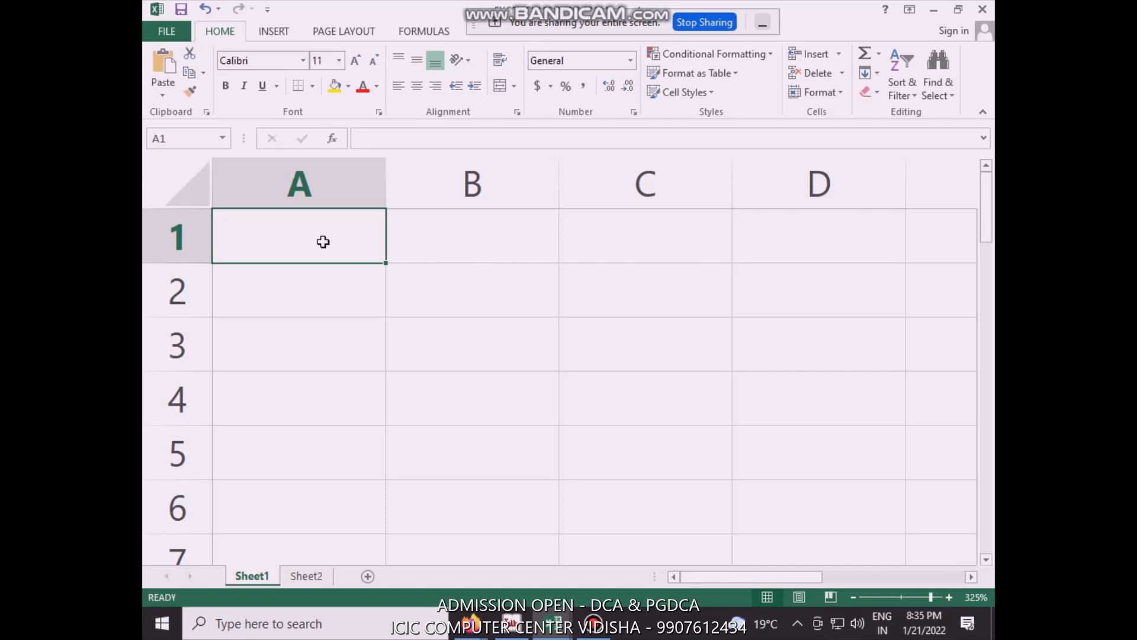
- Switch to the Google Meet call, hide its participant list, and return to Sheet2 of the Excel workbook
left_click(471, 623)
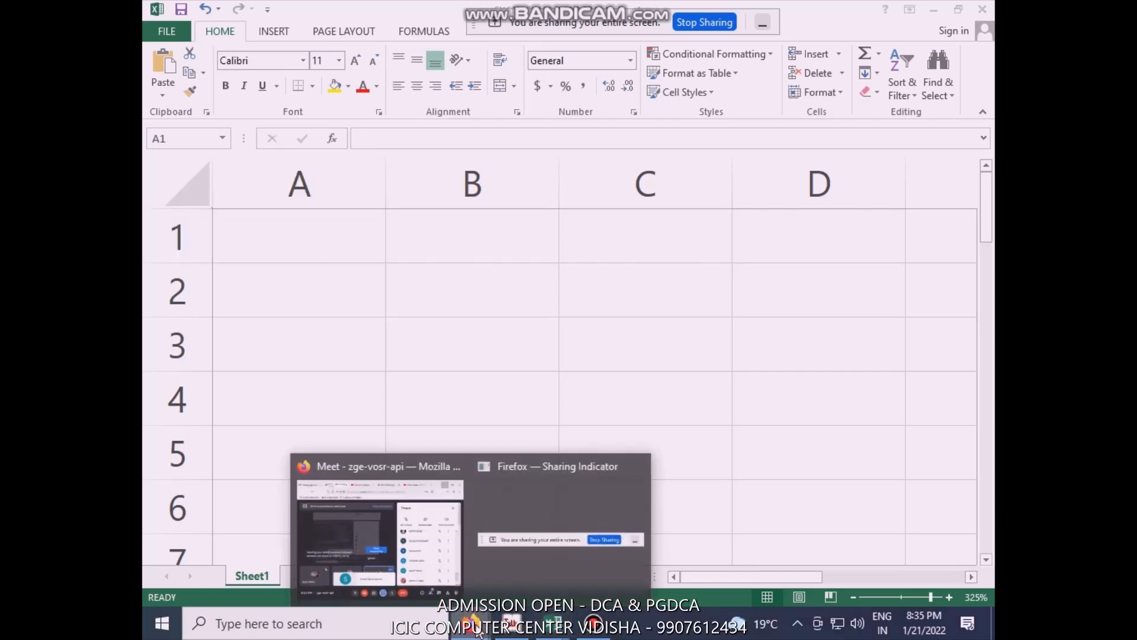
left_click(388, 580)
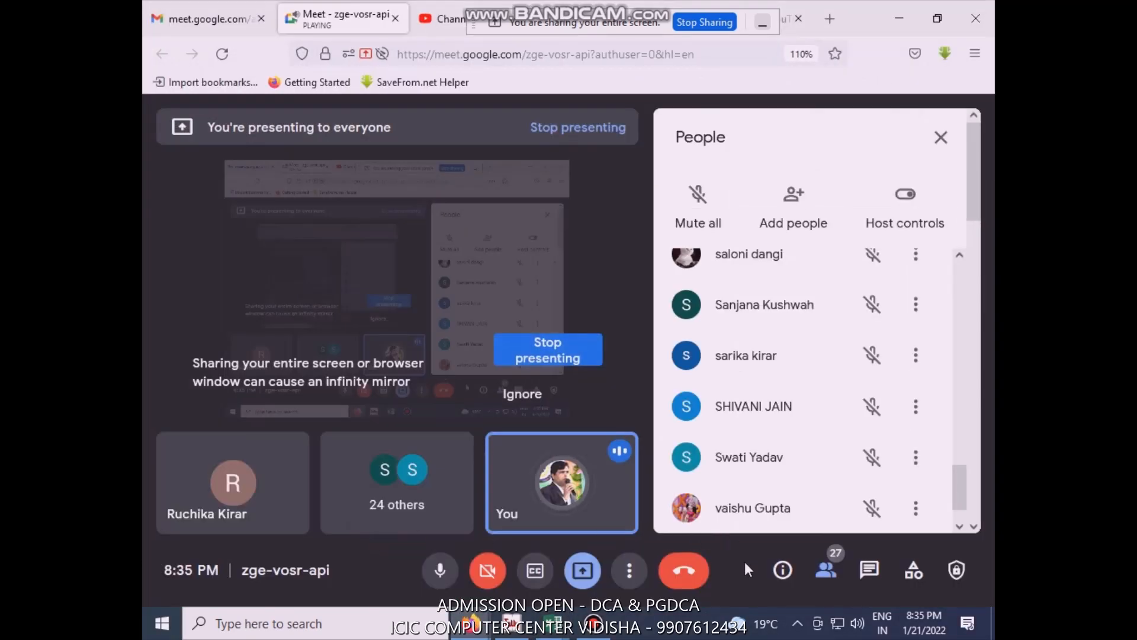
left_click(822, 572)
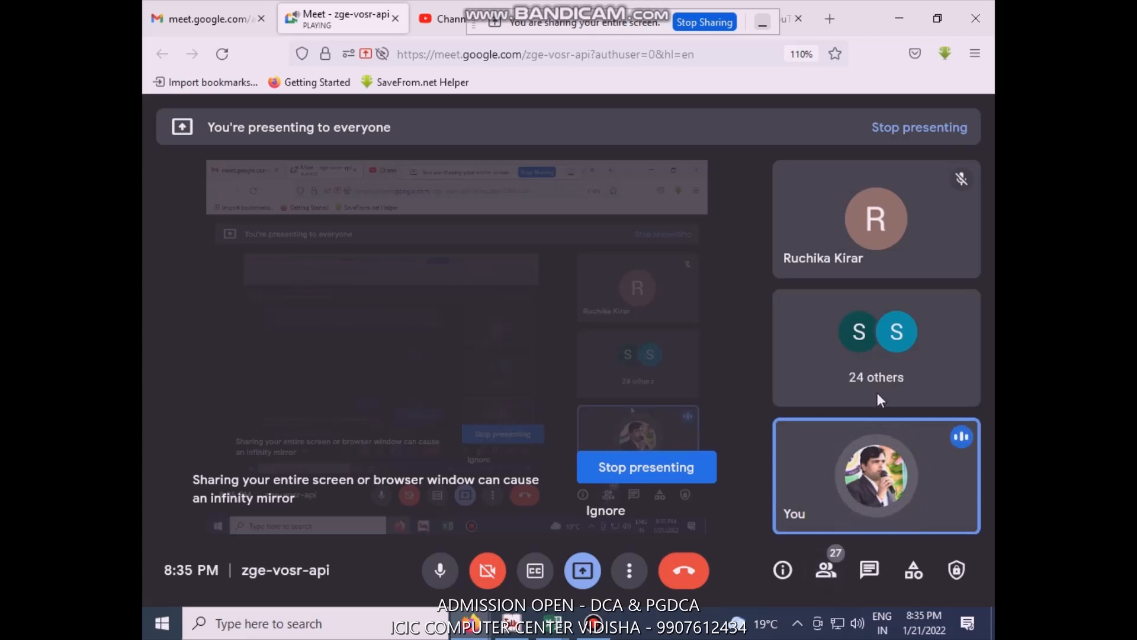
mouse_move(934, 232)
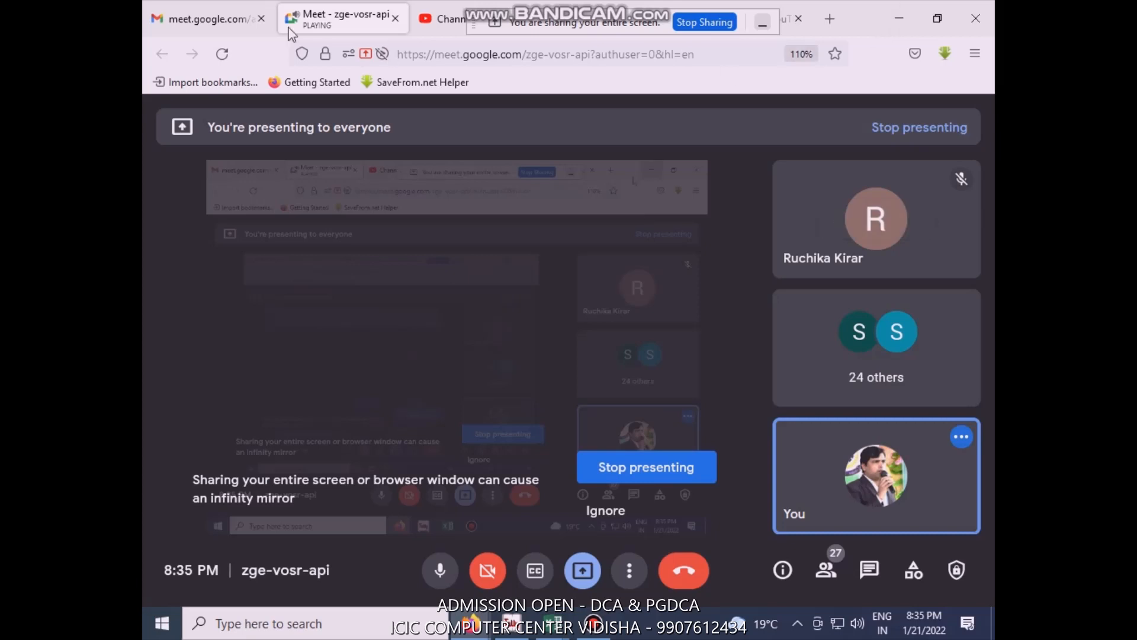
left_click(892, 12)
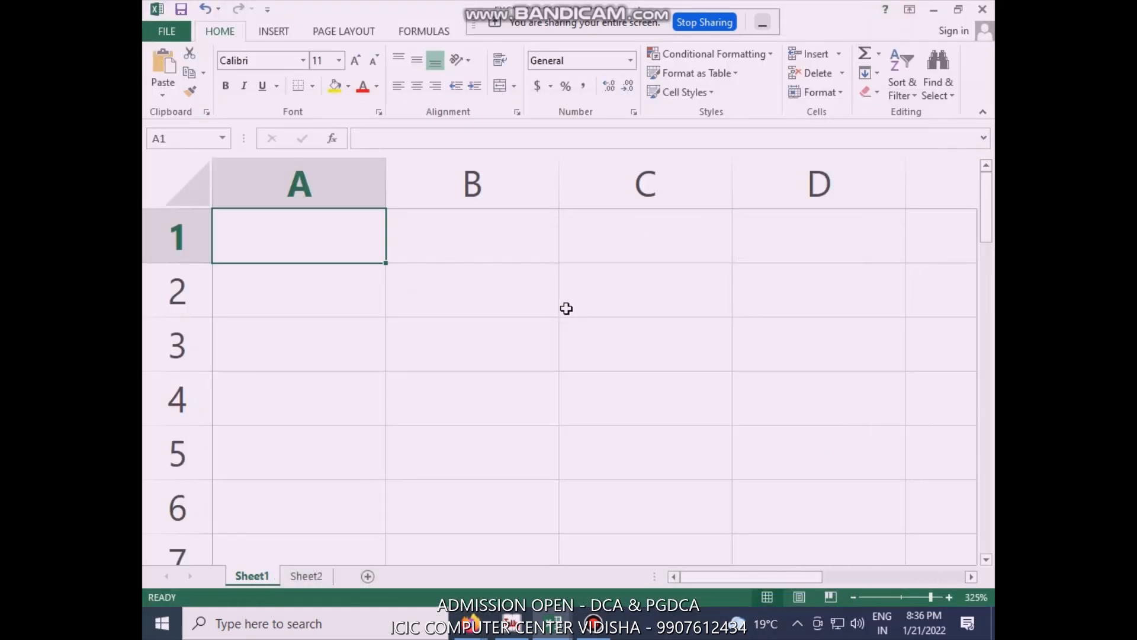
left_click(308, 577)
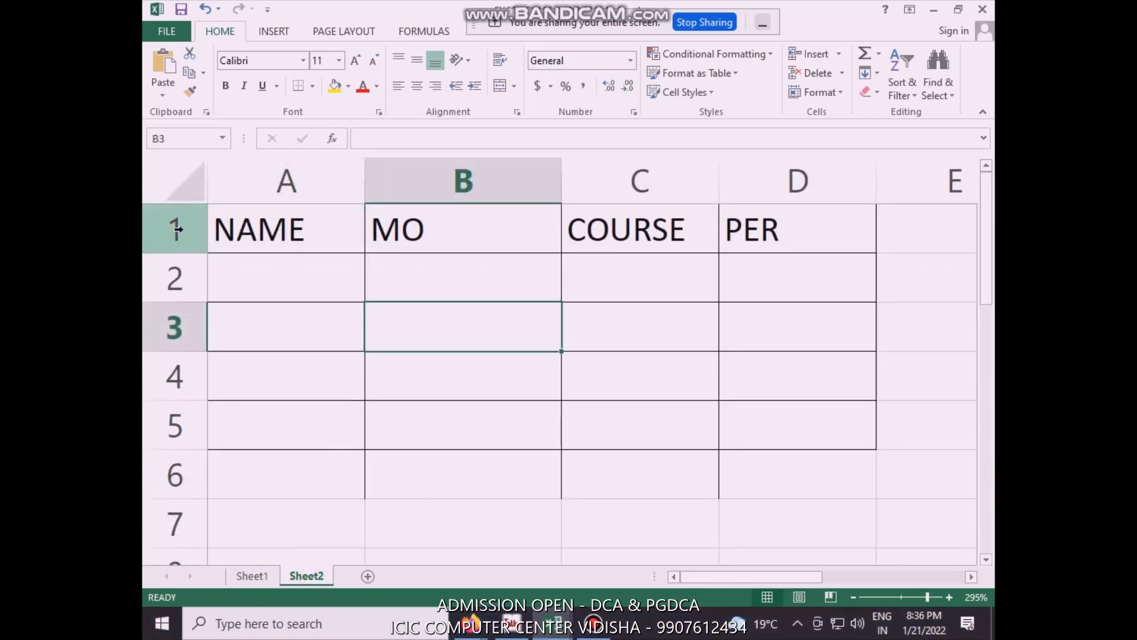
- Enter the headings OBT, OUT OF and PER in cells A1 to C1 of Sheet1
left_click(243, 576)
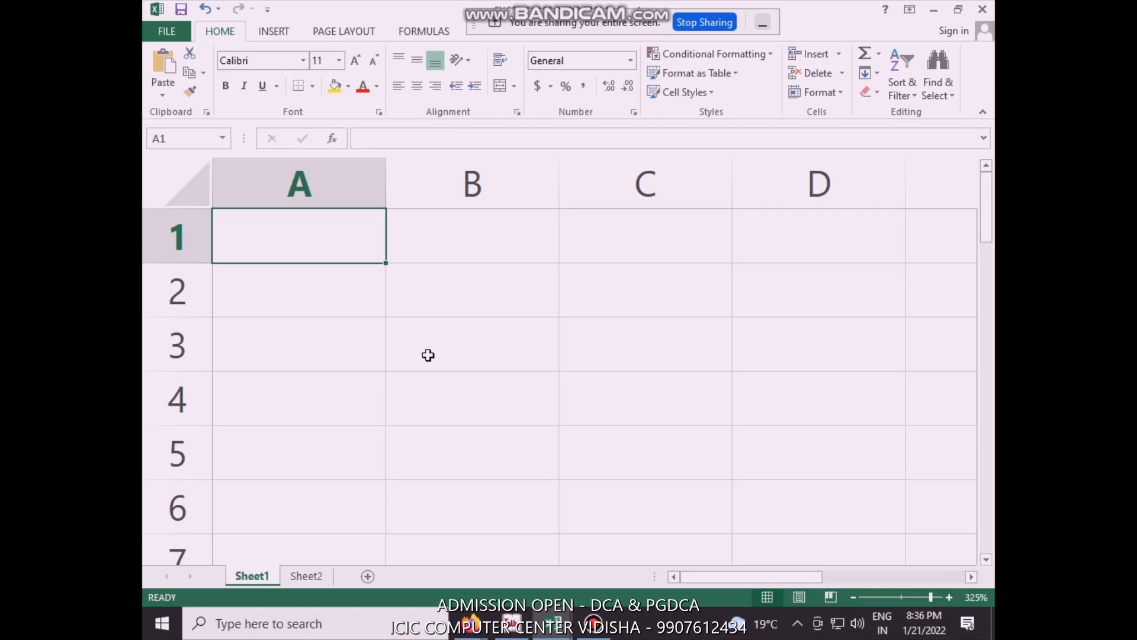
type("OBT")
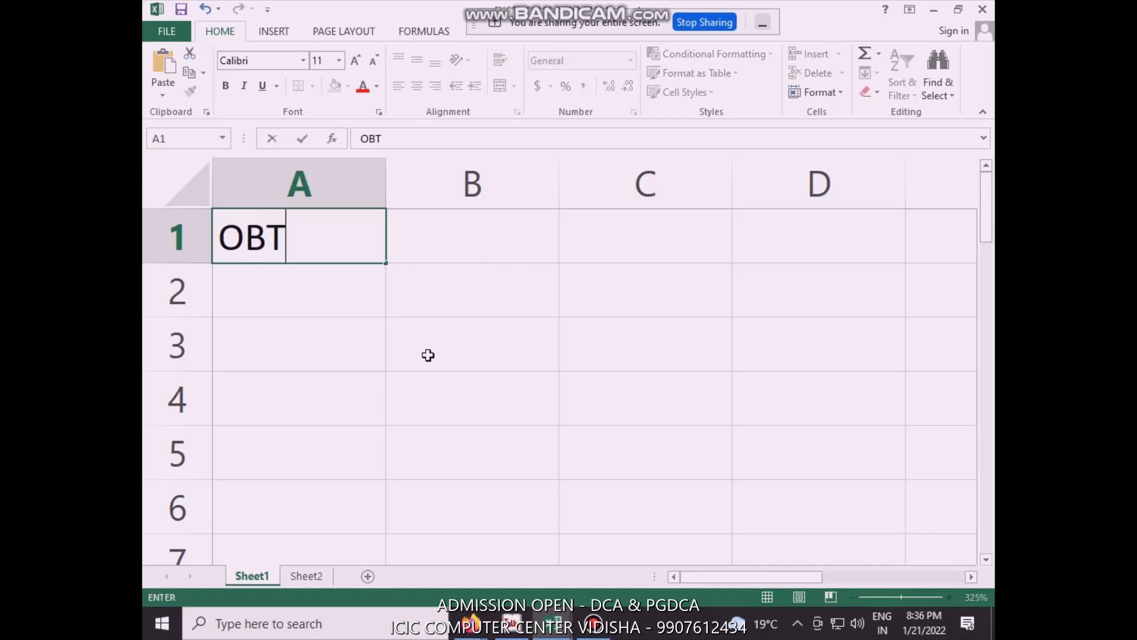
left_click(495, 229)
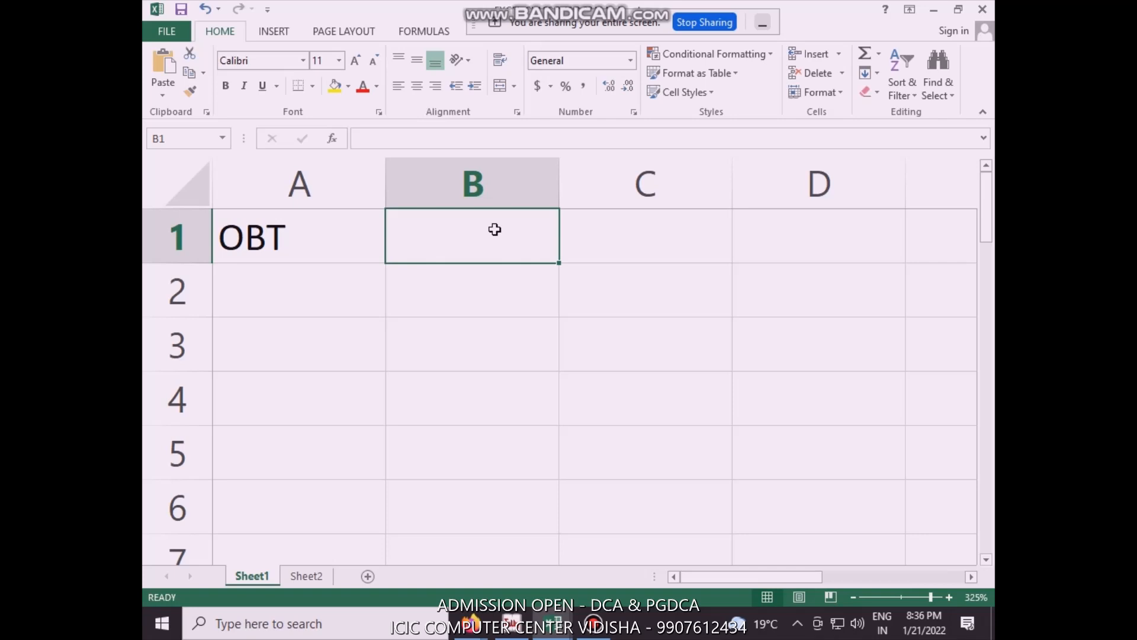
type("OU")
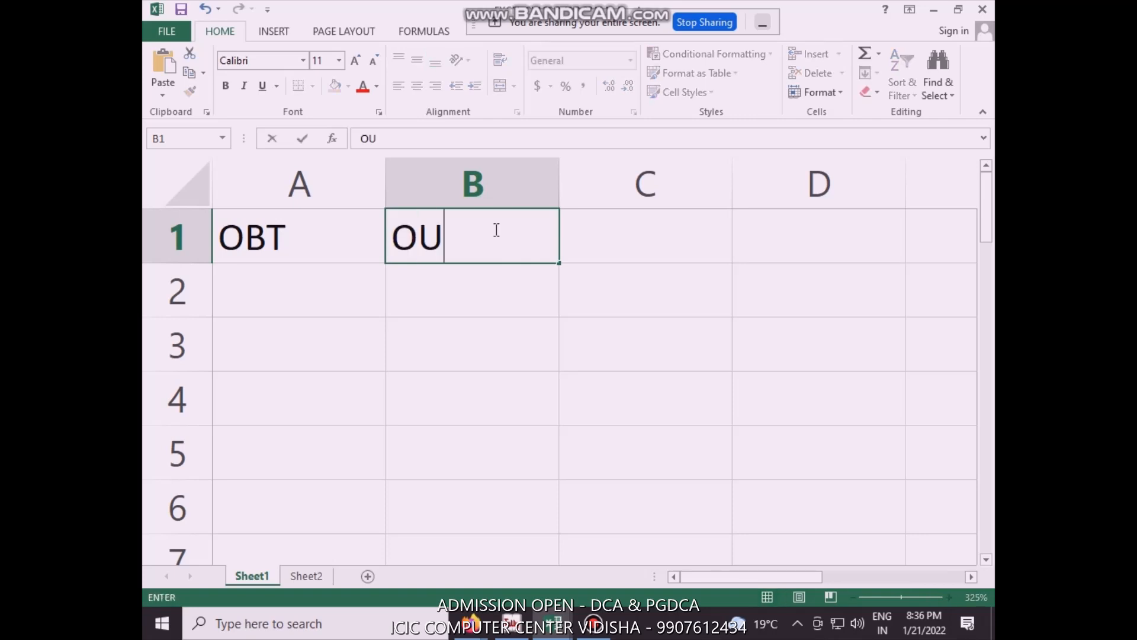
type("T OF")
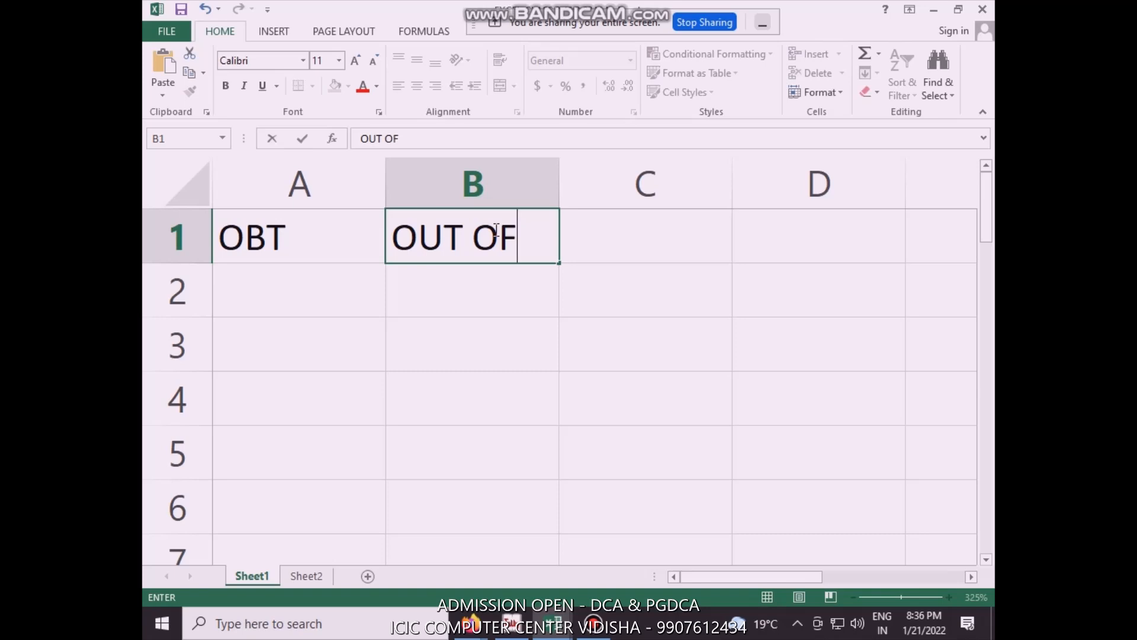
left_click(654, 229)
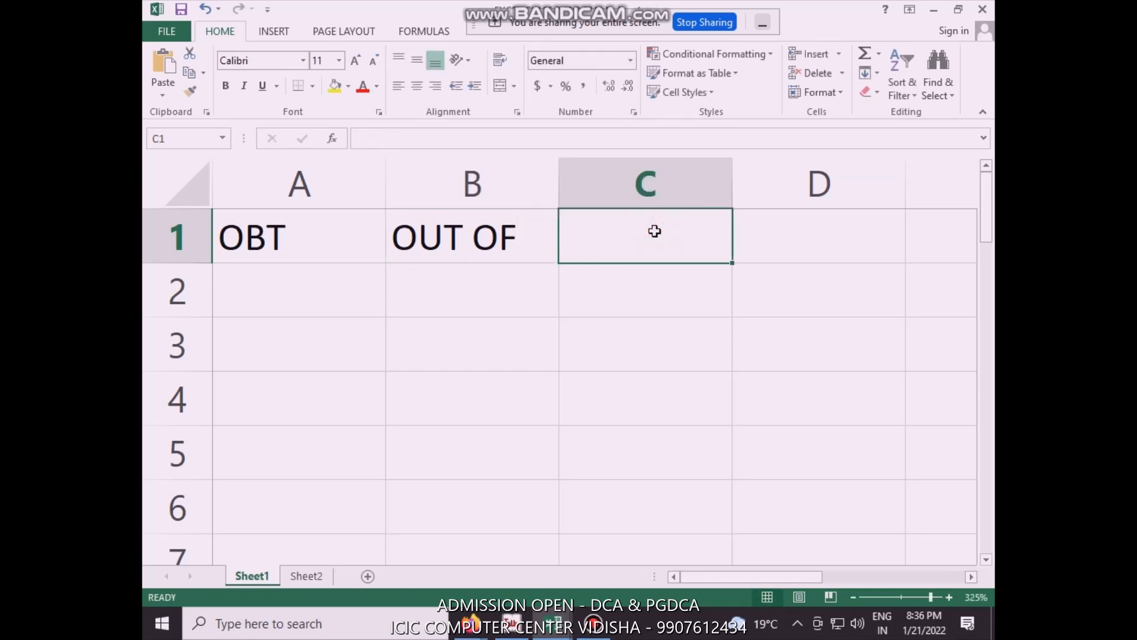
type("PER")
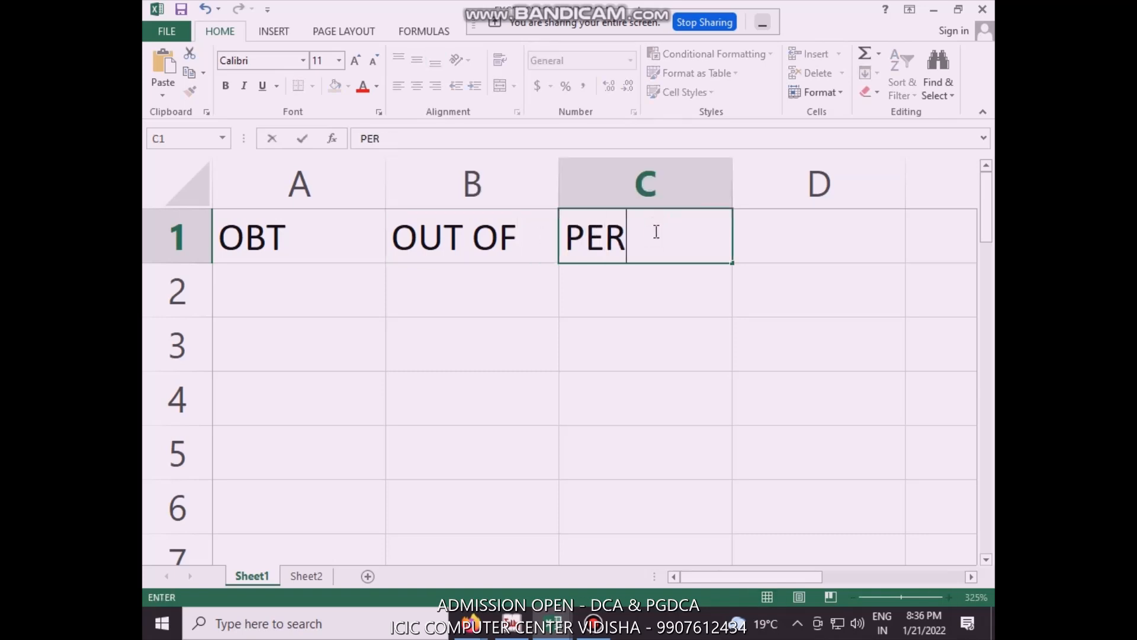
- Apply the percent style to C2 and enter 293 in A2 and 500 in B2
left_click(636, 305)
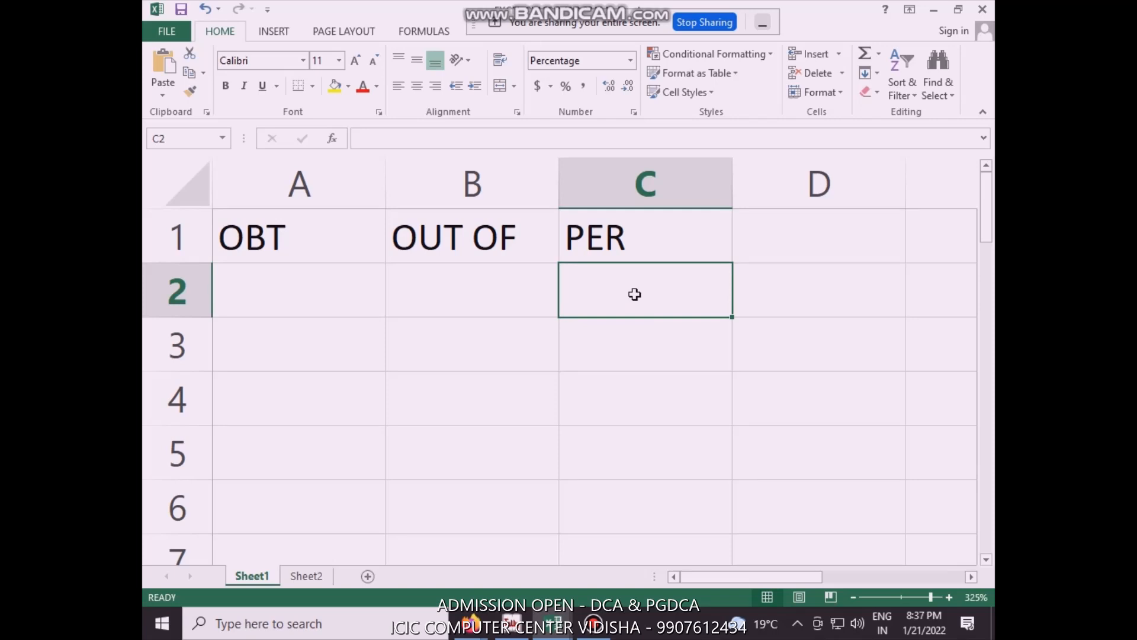
left_click(566, 87)
left_click(279, 297)
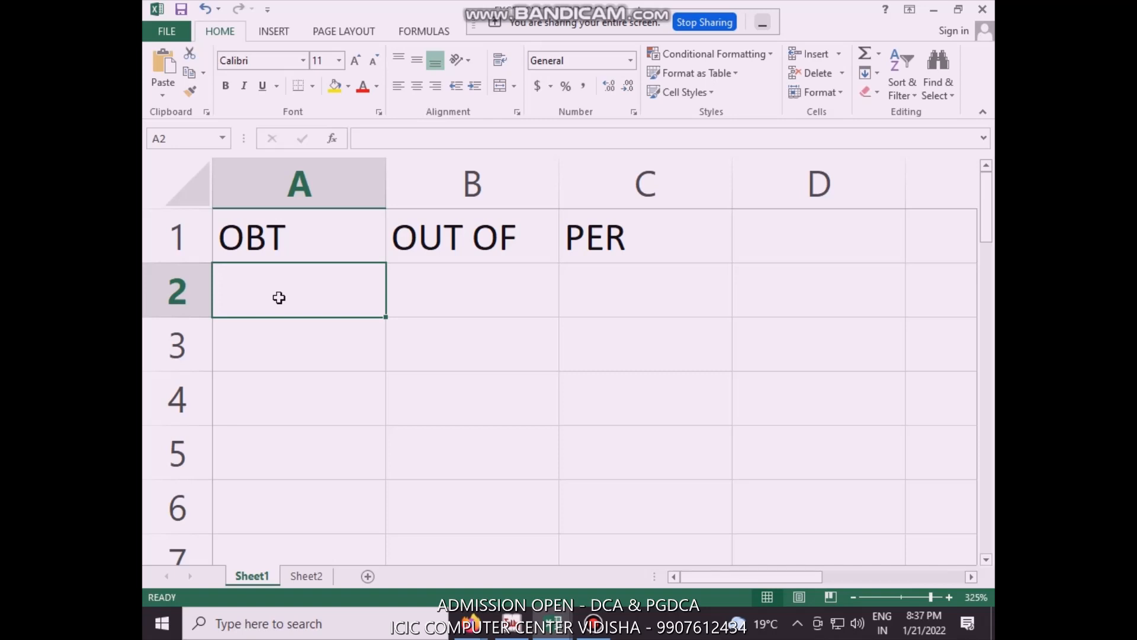
type("29")
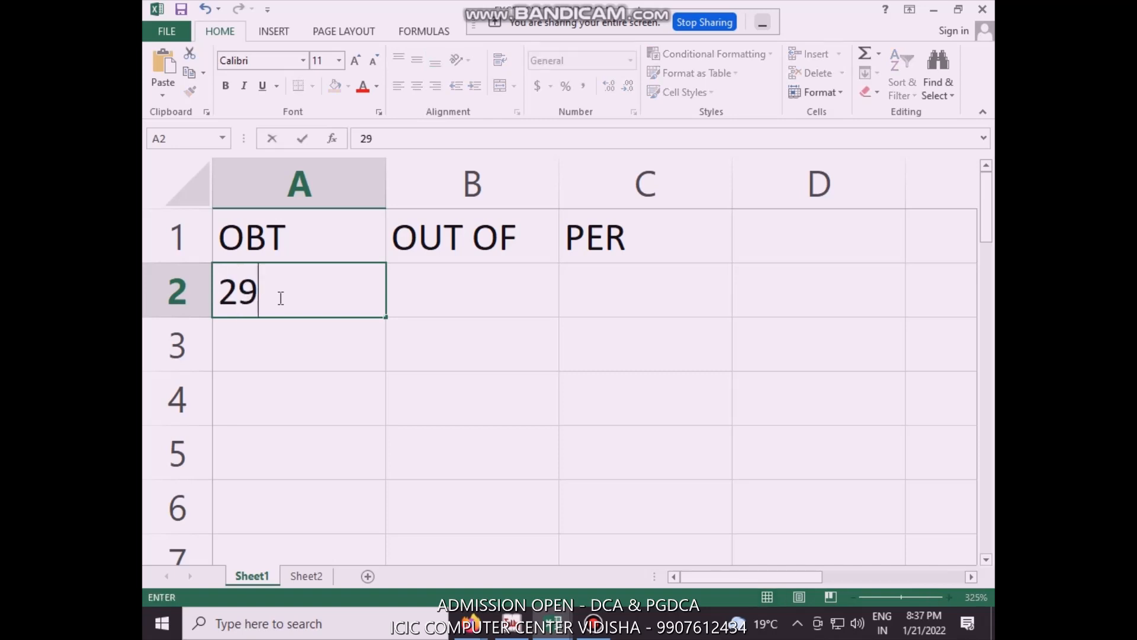
type("3")
key("Tab")
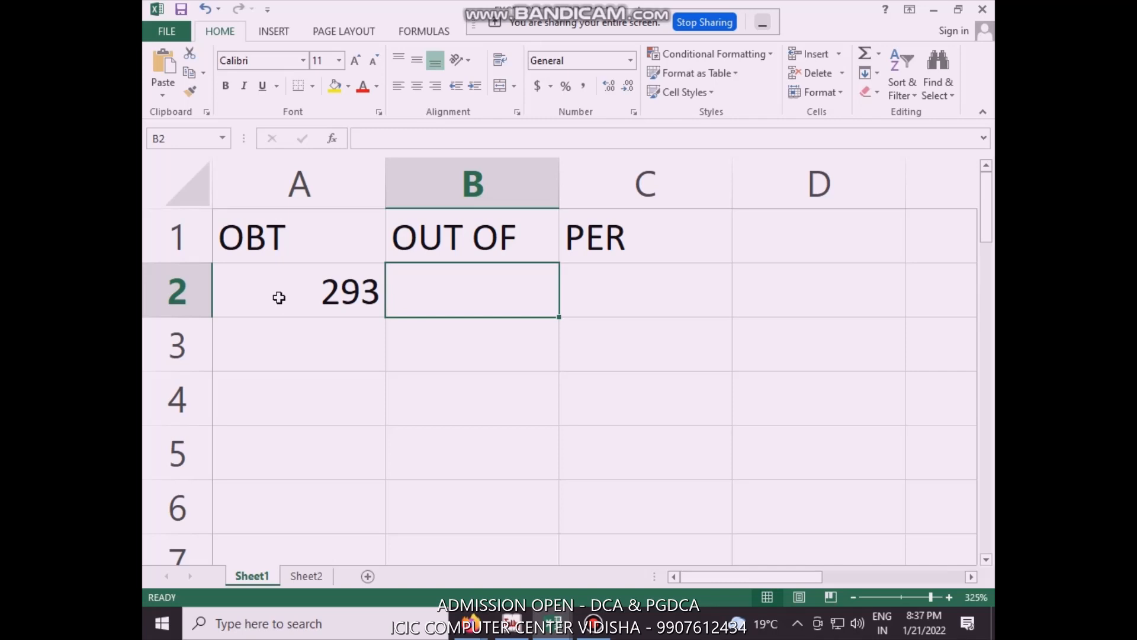
type("500")
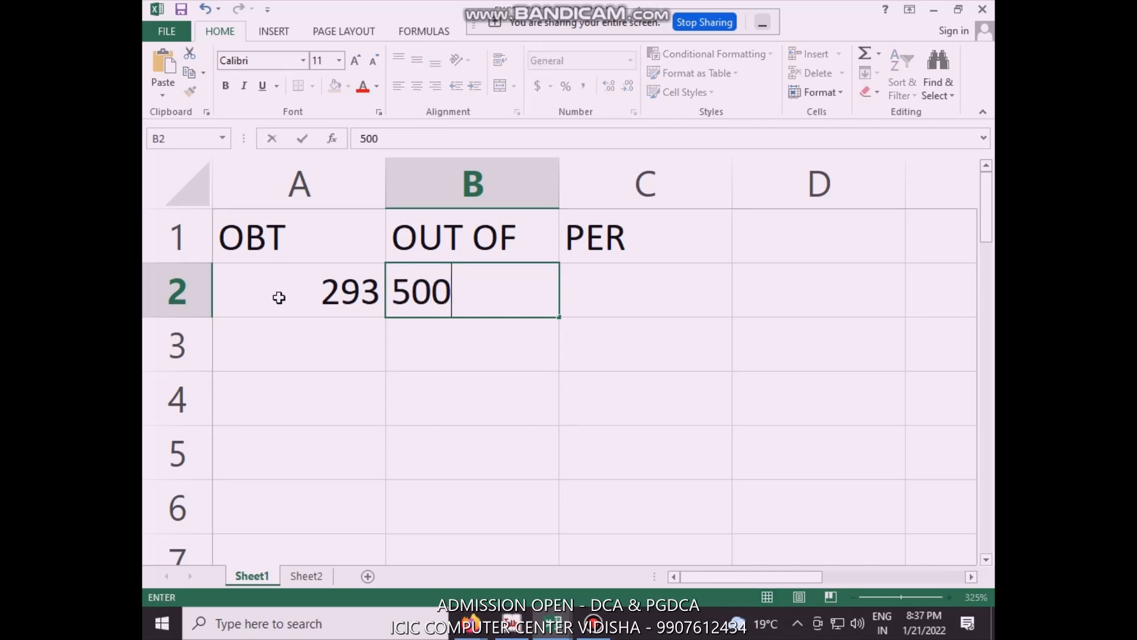
key("Return")
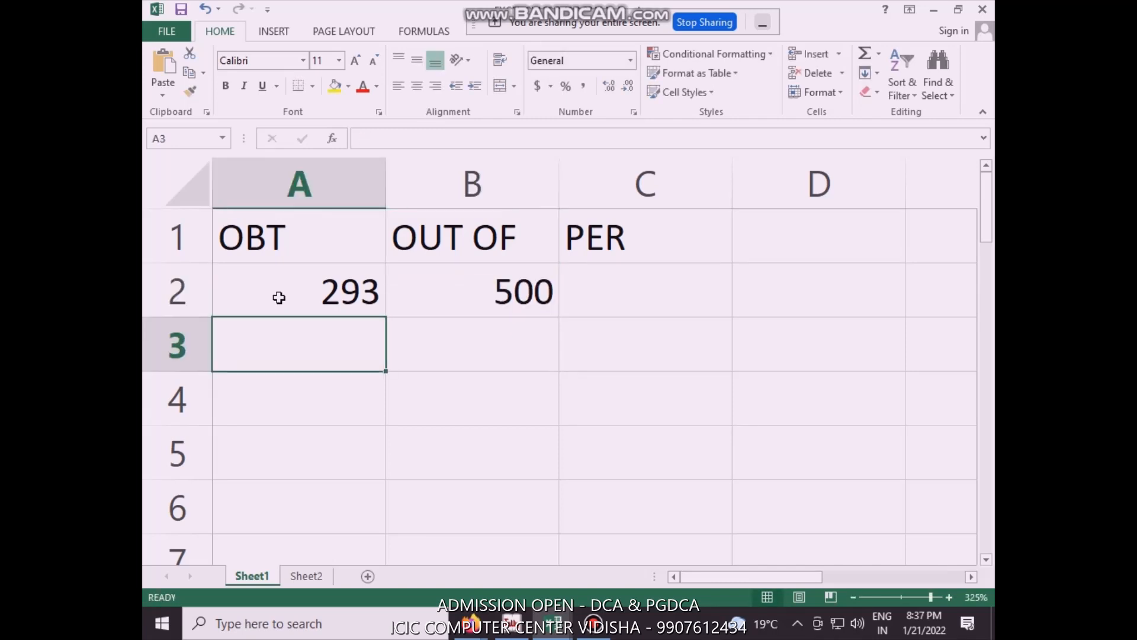
- Calculate the percentage in C2 with the formula =A2/B2
left_click(611, 288)
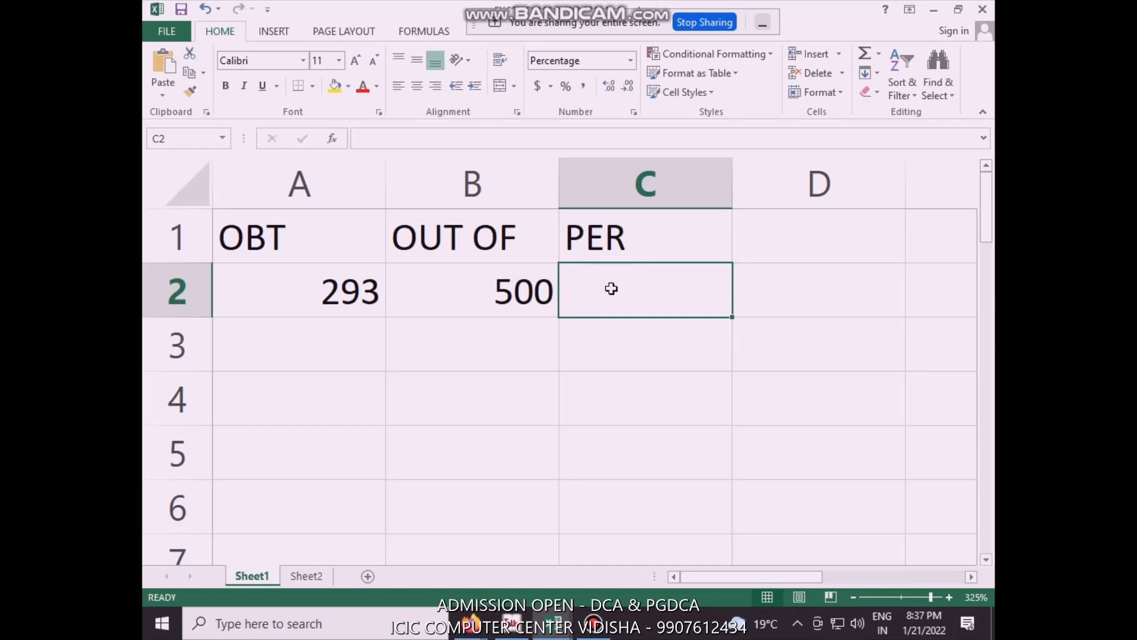
type("=")
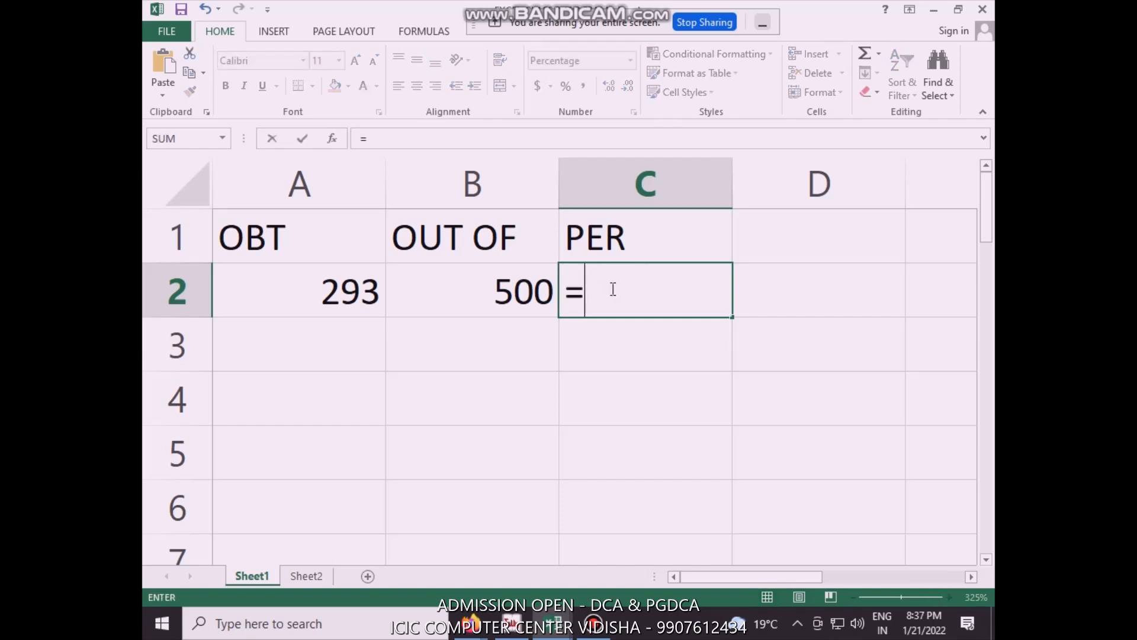
left_click(327, 295)
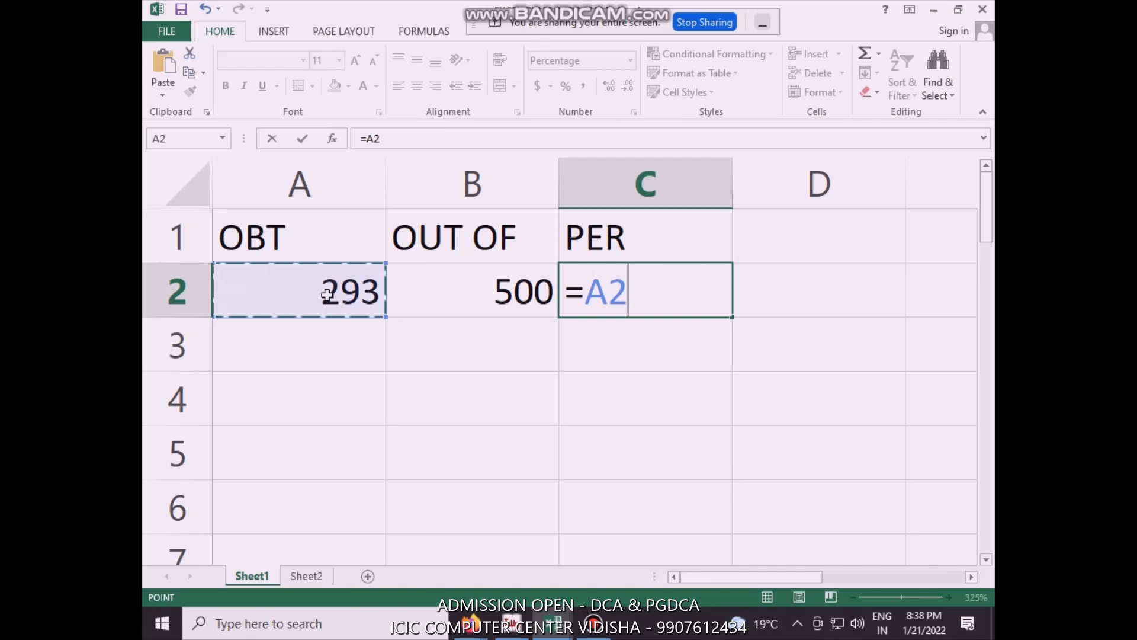
type("/")
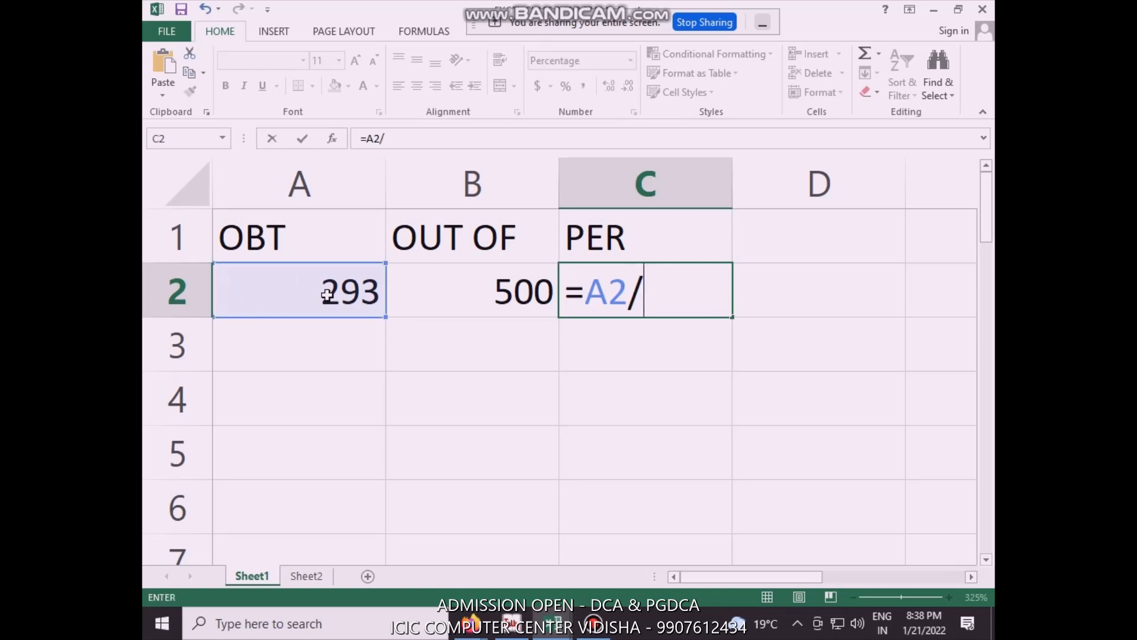
left_click(476, 302)
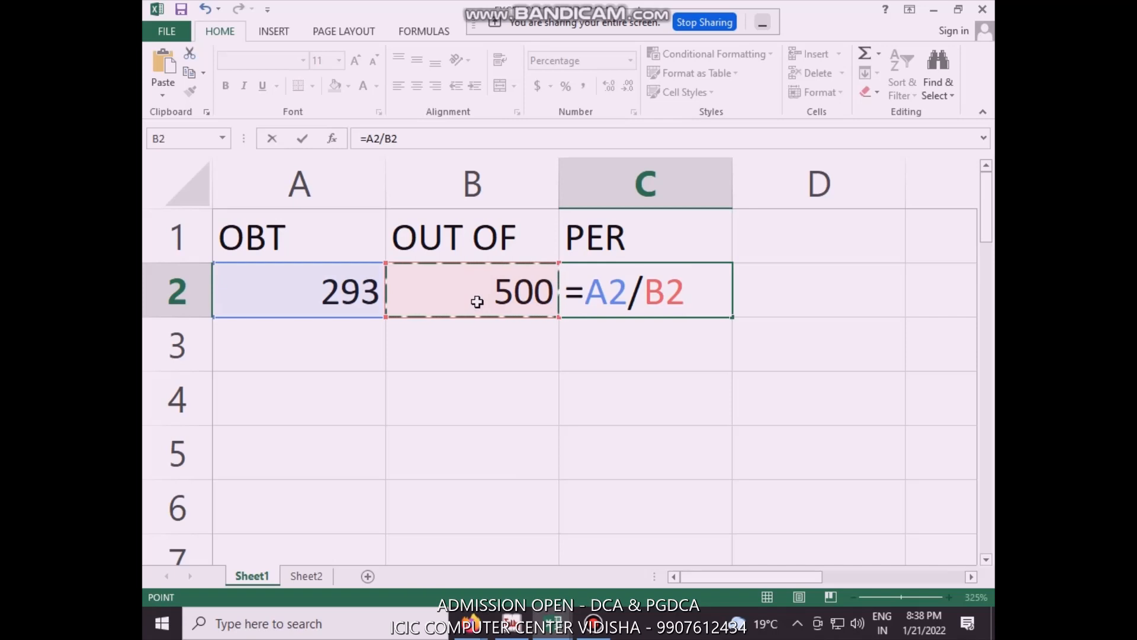
key("Return")
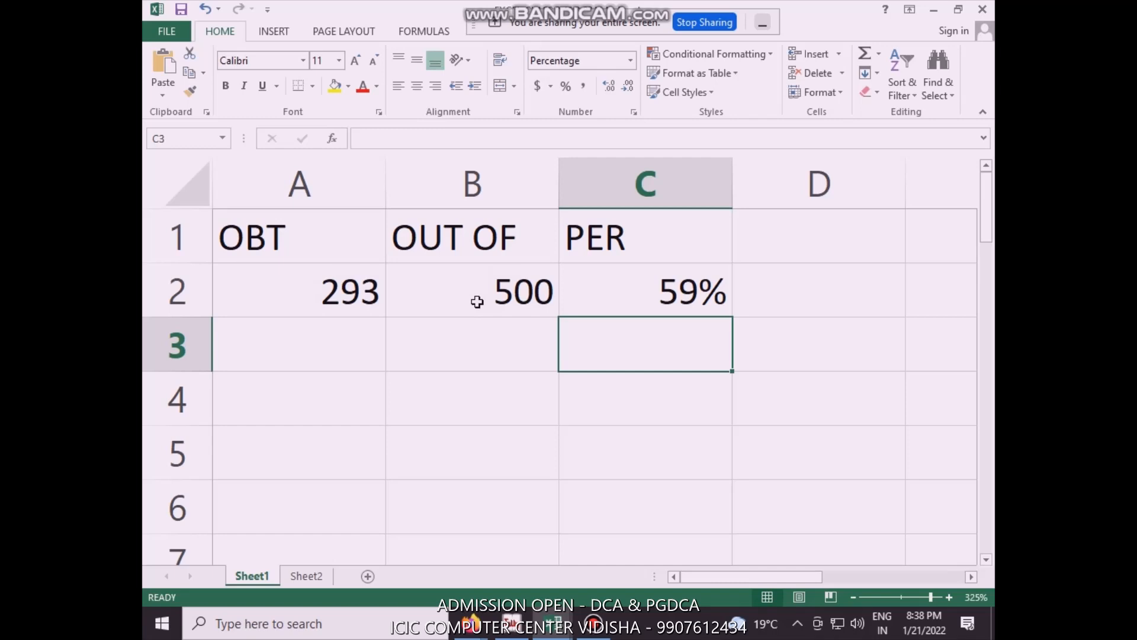
- Fill the out-of value and the percentage formula in B2:C2 down through row 11
left_click(639, 284)
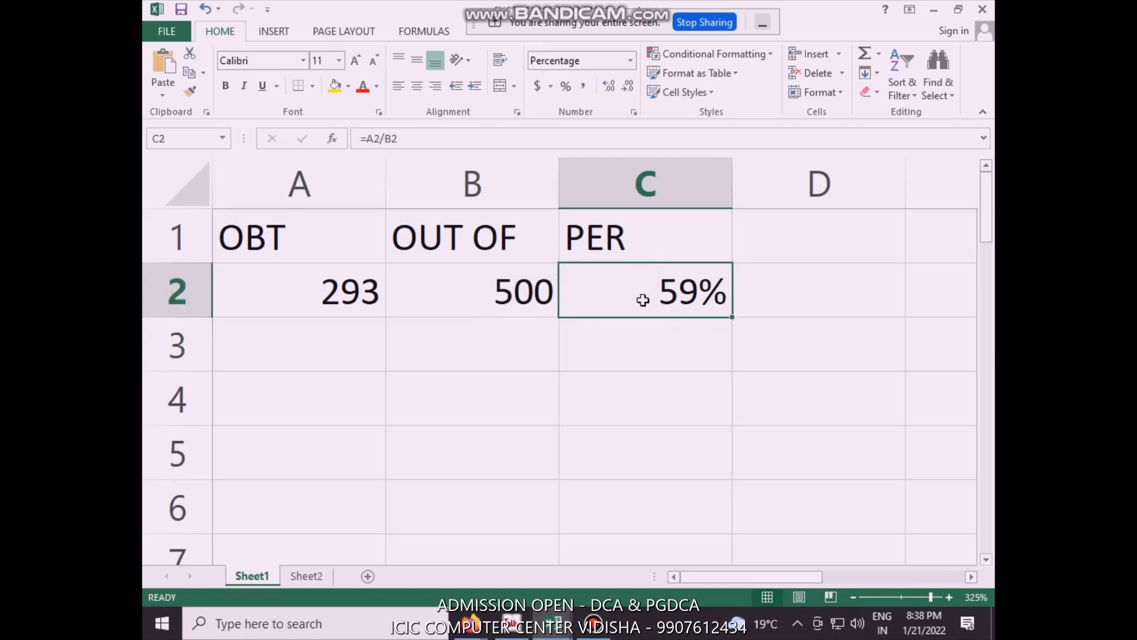
left_click(509, 295)
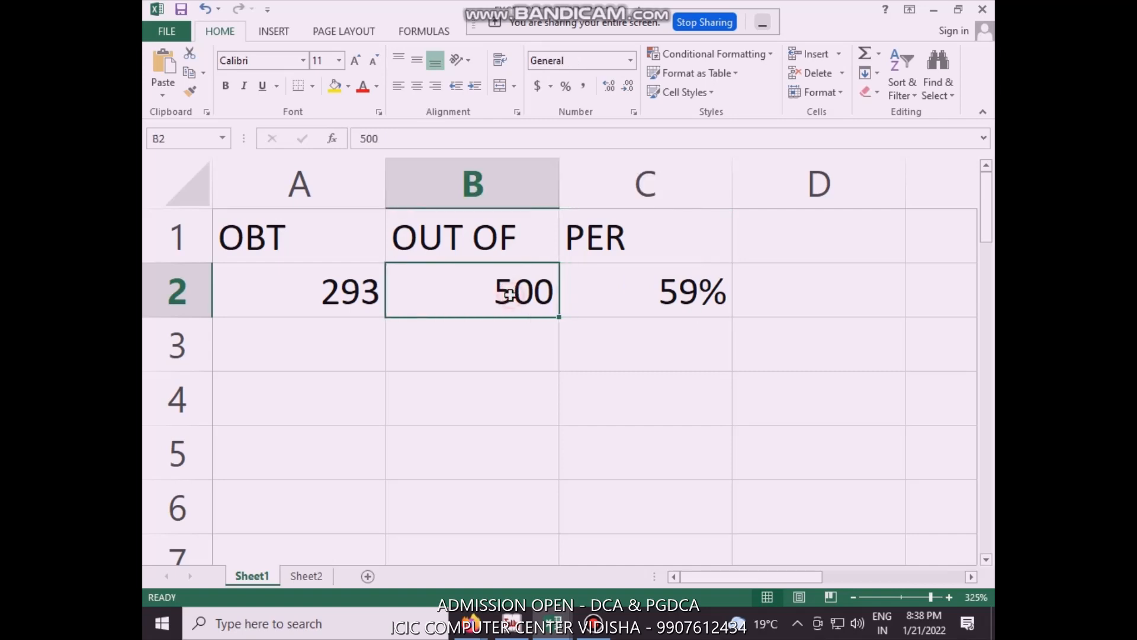
left_click(686, 304)
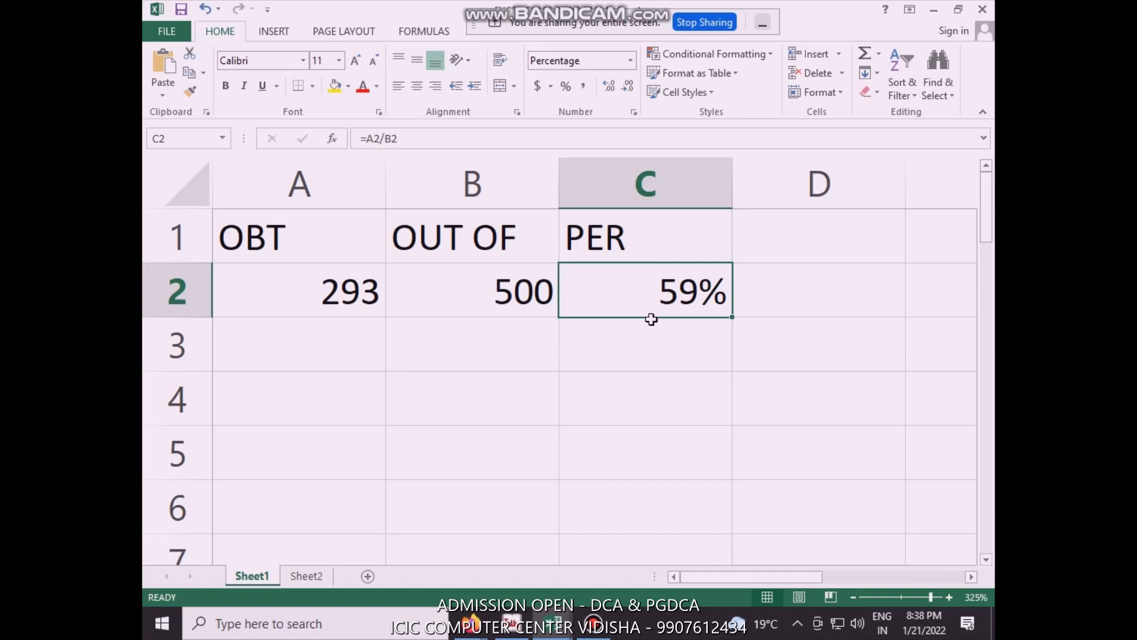
left_click_drag(511, 279, 647, 288)
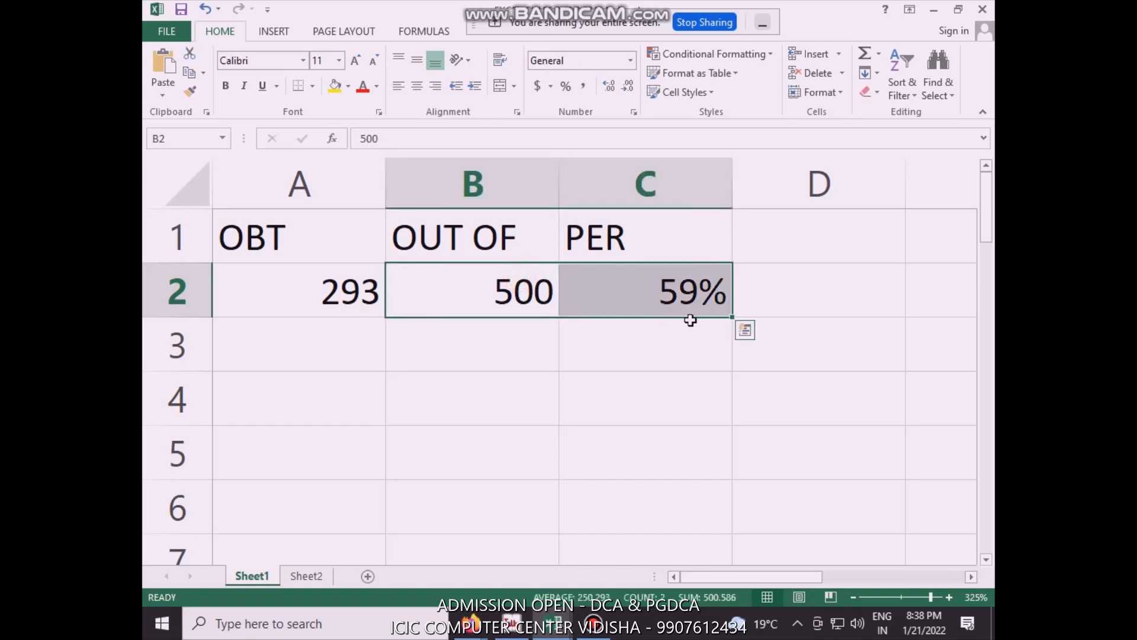
left_click_drag(732, 318, 713, 491)
scroll(591, 353, "up", 2)
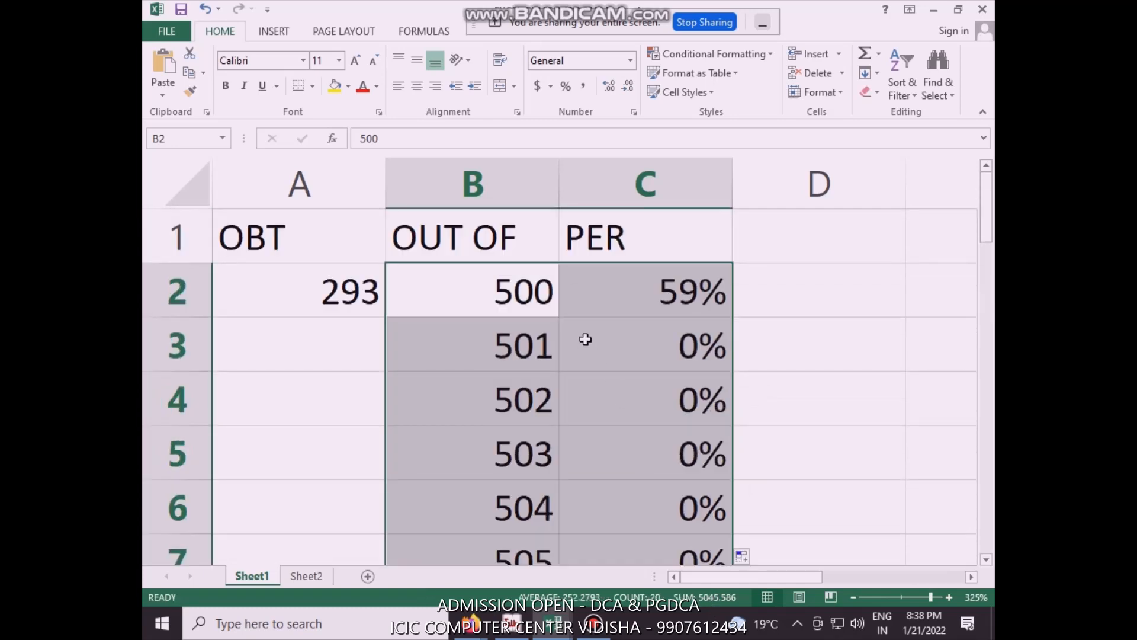
- Fill the value 500 from B2 down through B11 so every row has the same maximum marks
left_click(511, 290)
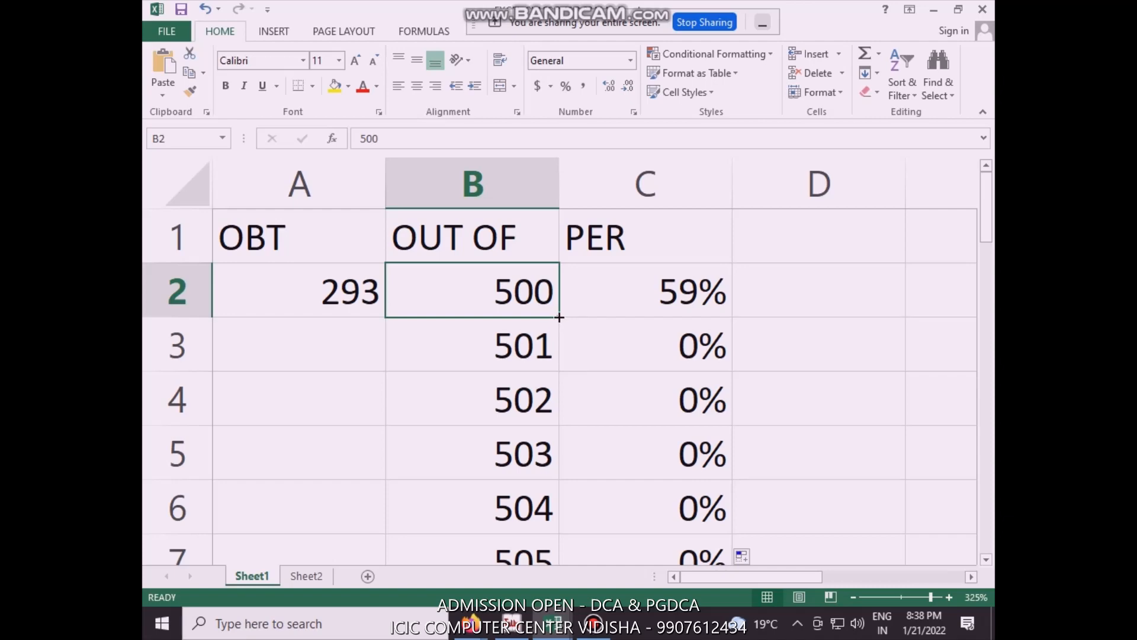
left_click_drag(560, 318, 557, 481)
scroll(395, 374, "up", 2)
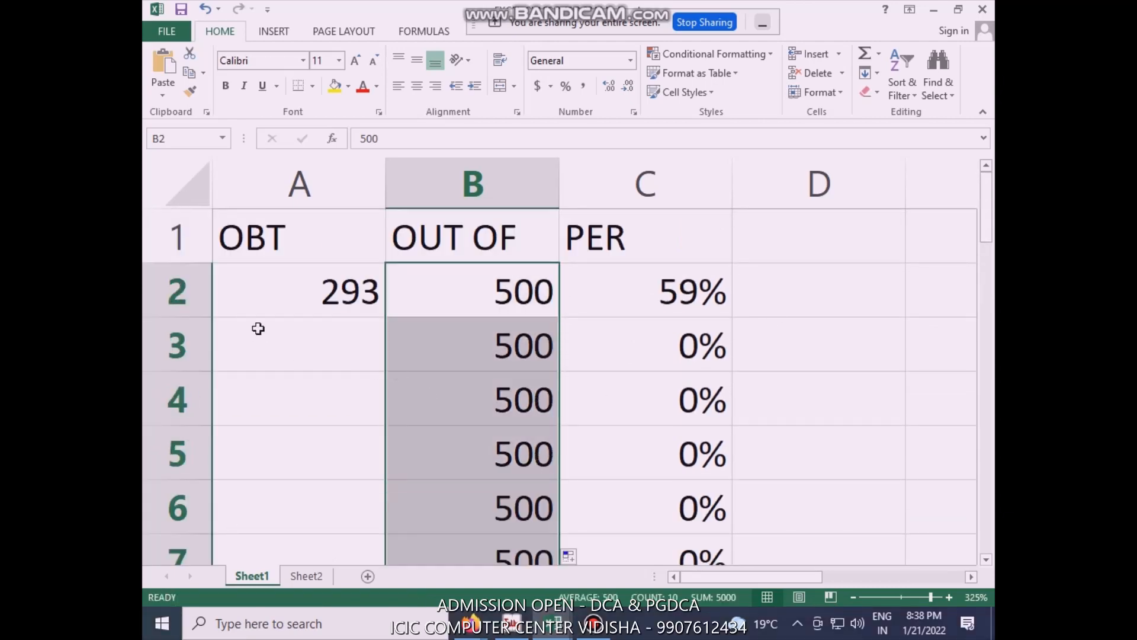
- Enter the obtained marks 315 in A3 and 309 in A4
left_click(295, 320)
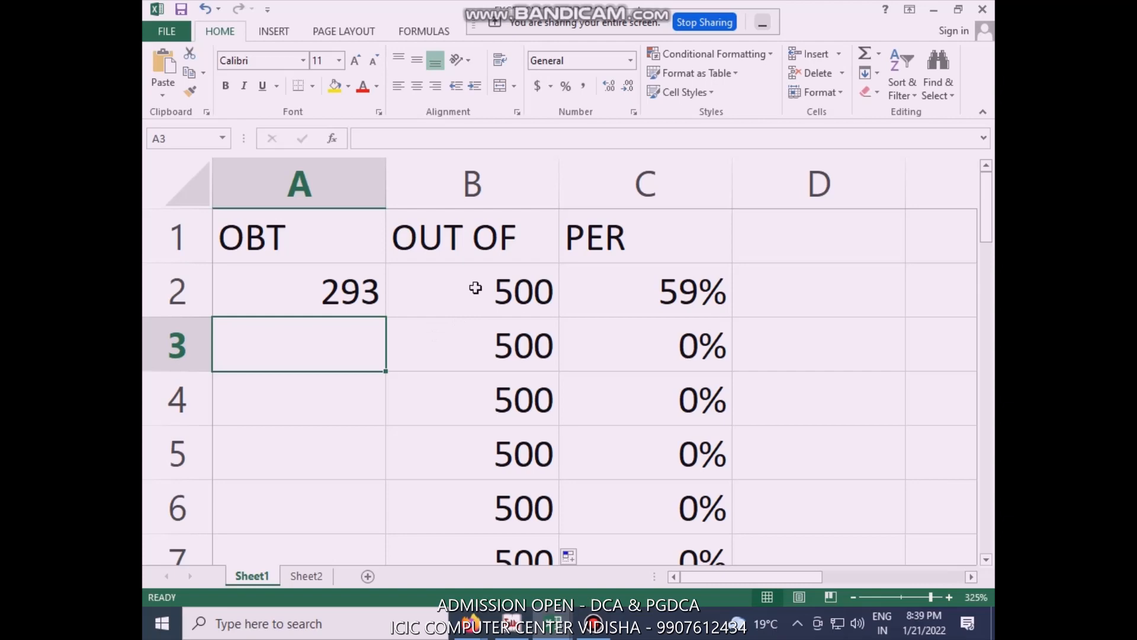
type("315")
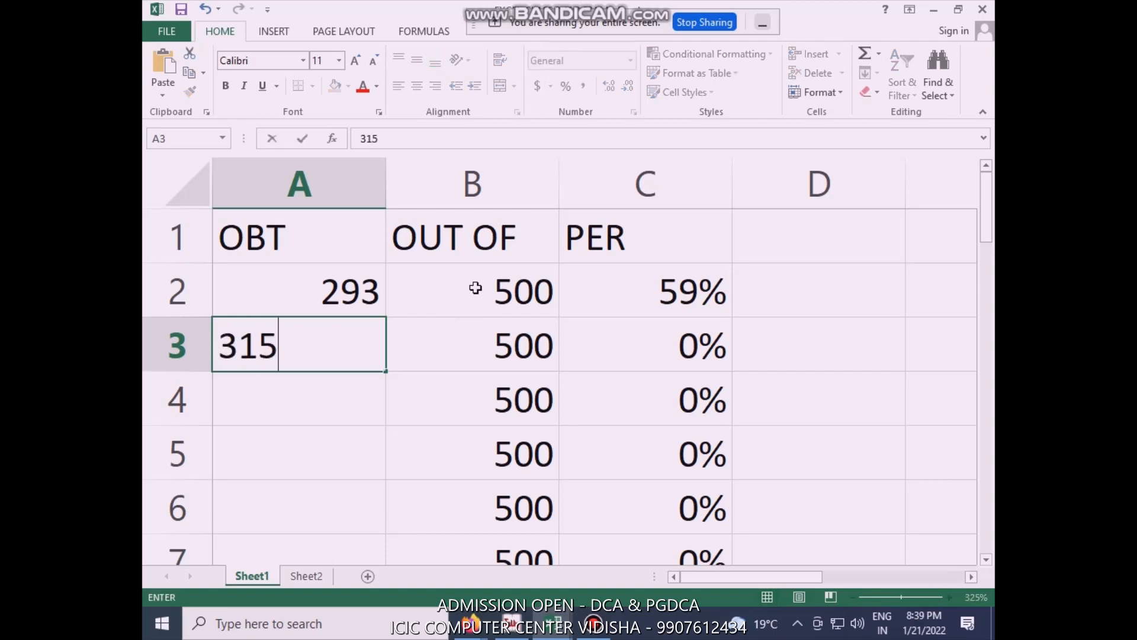
key("Return")
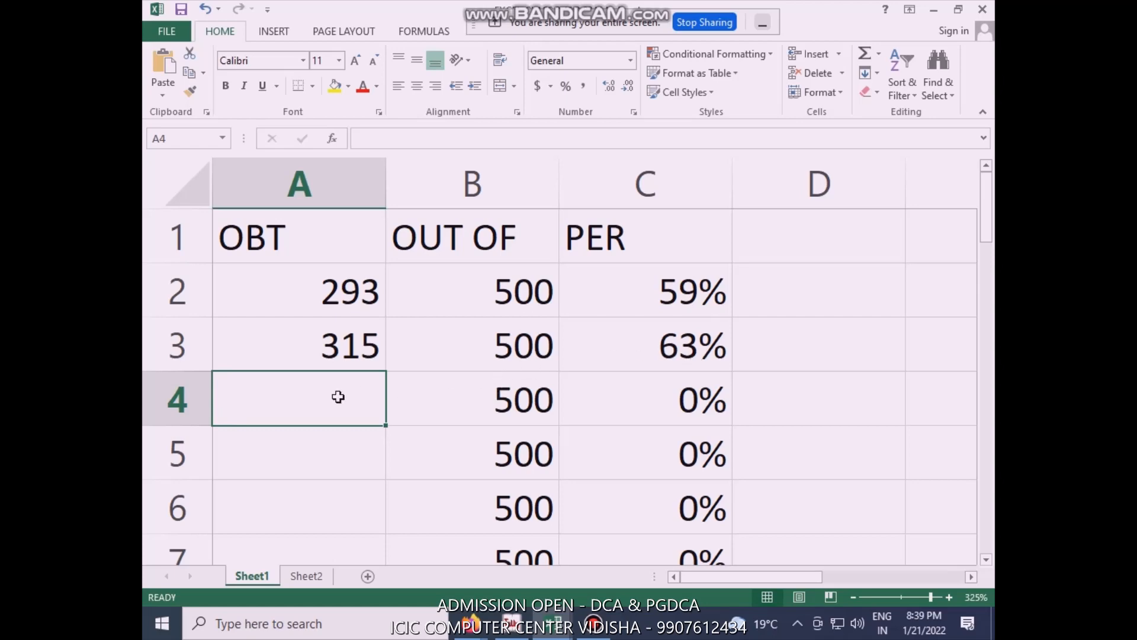
type("309")
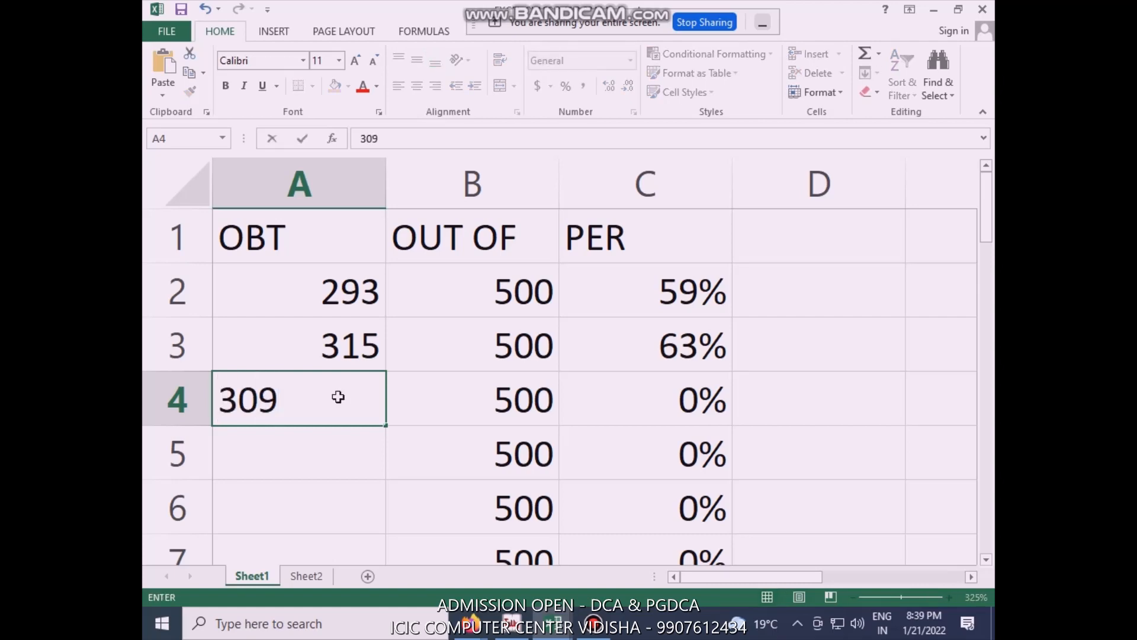
key("Return")
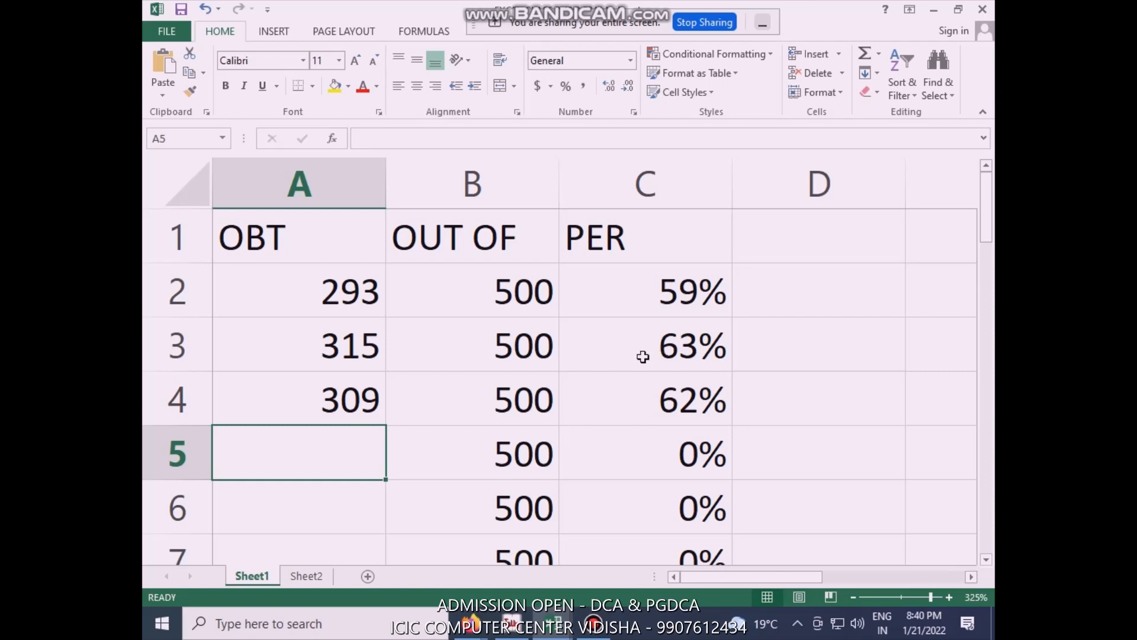
- Try to increase the decimal places for the whole PER column at once
left_click(659, 179)
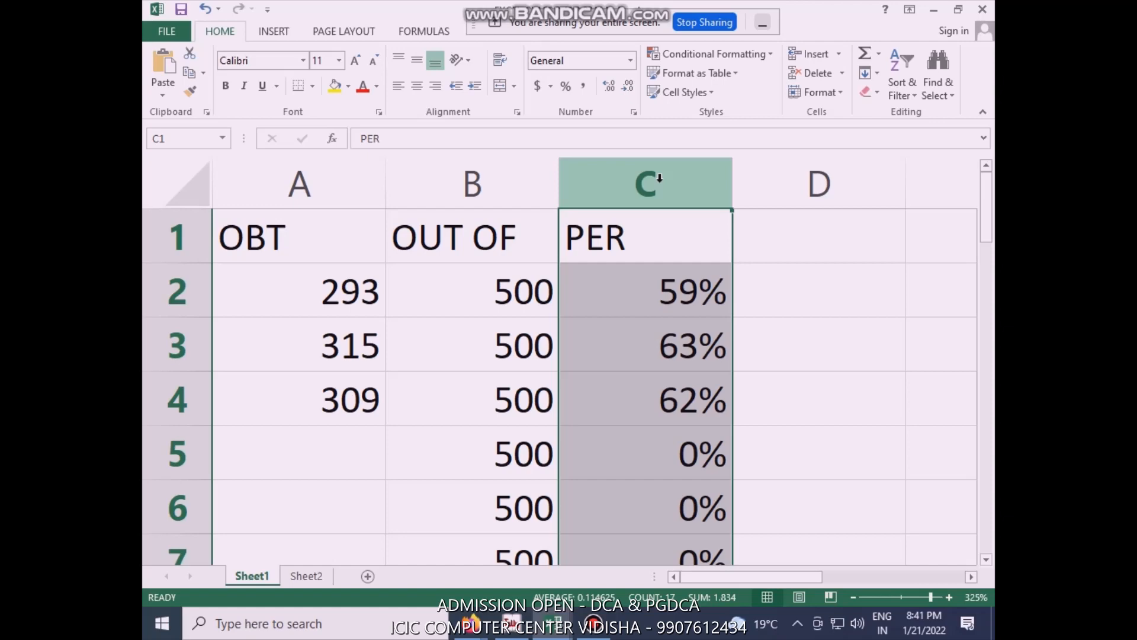
left_click(612, 95)
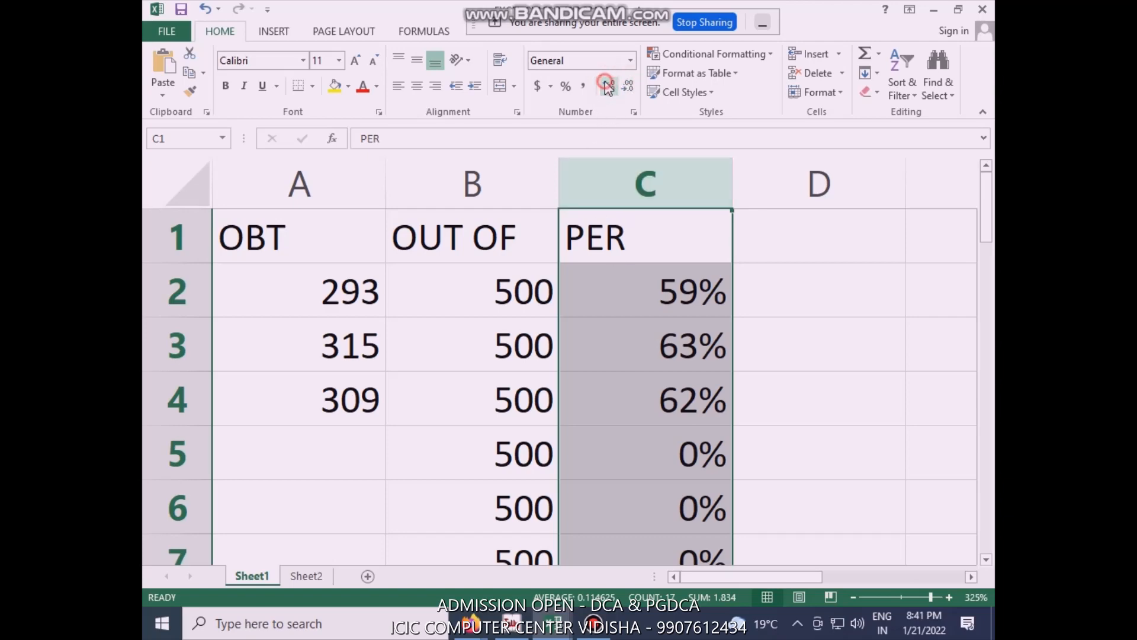
left_click(646, 407)
left_click(642, 294)
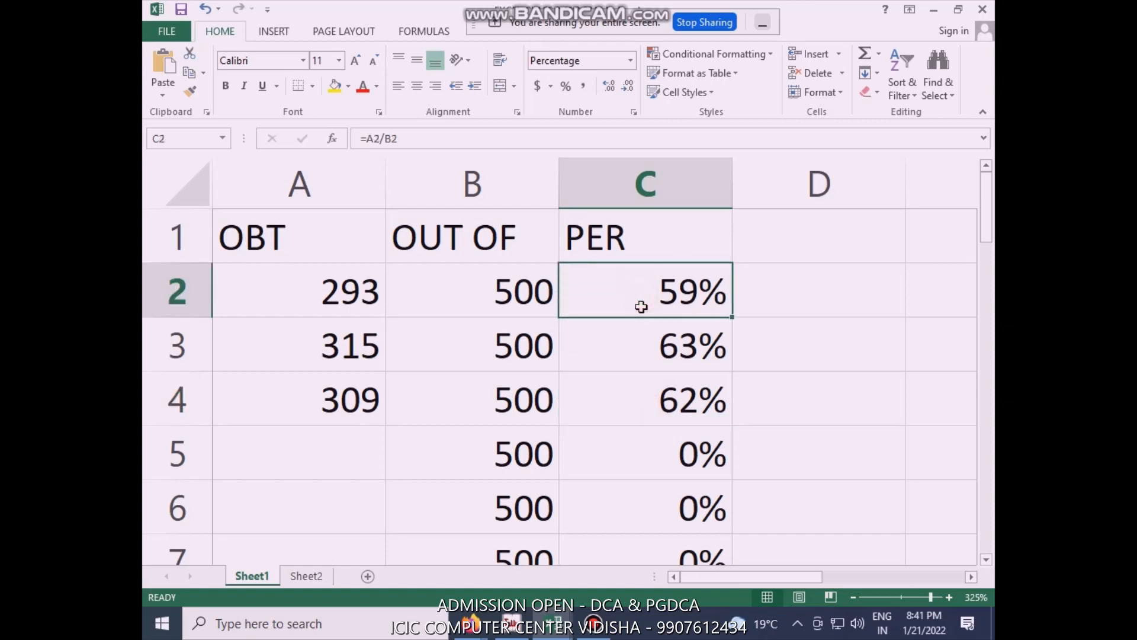
left_click(636, 385)
- Show the percentage in C2 with two decimal places
left_click(614, 302)
left_click(610, 88)
left_click(610, 88)
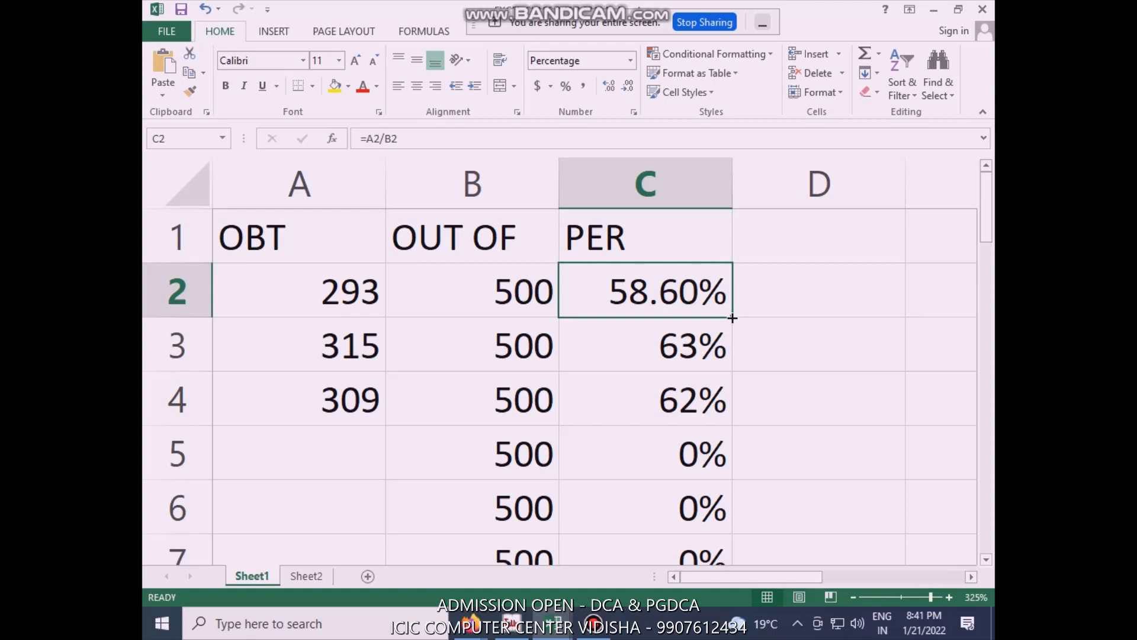
- Copy C2's two-decimal percentage formula down the PER column through C11
mouse_move(730, 316)
left_mouse_down()
mouse_move(718, 635)
mouse_move(729, 481)
left_mouse_up()
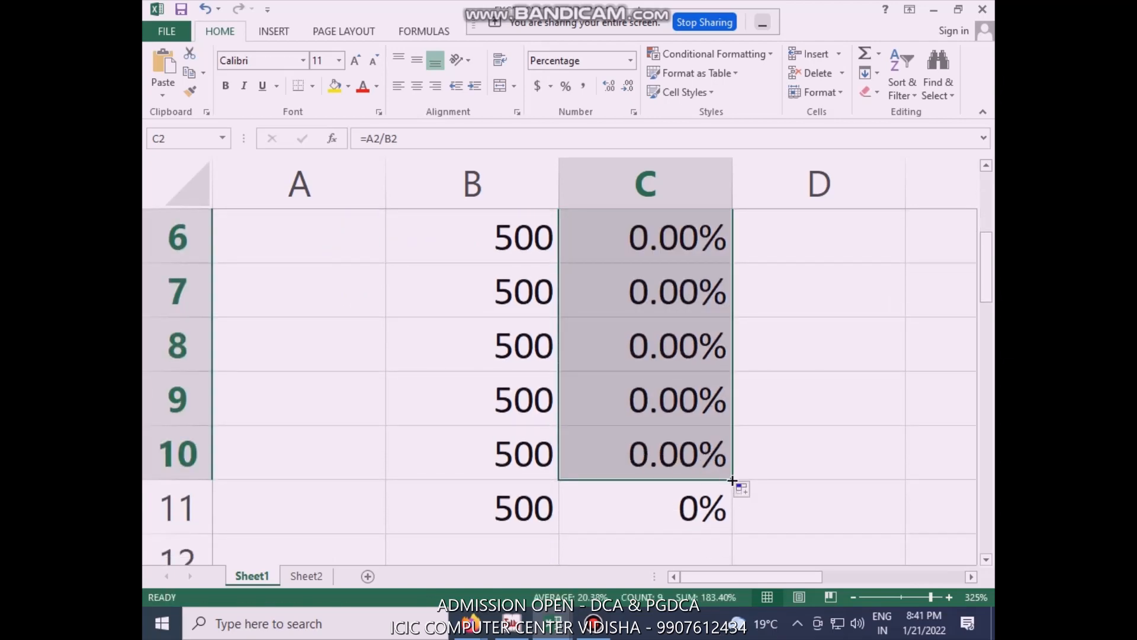
left_click_drag(733, 481, 731, 538)
scroll(647, 330, "up", 2)
left_click(665, 342)
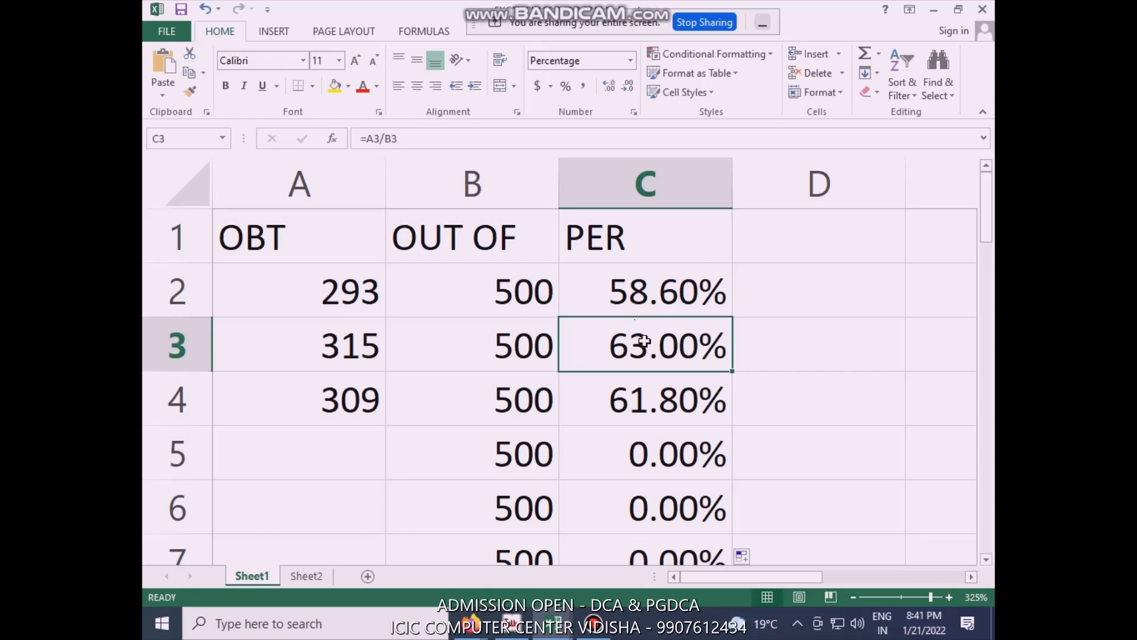
- Reduce the percentage in C2 to no decimal places, and restore its two decimal places
left_click(620, 286)
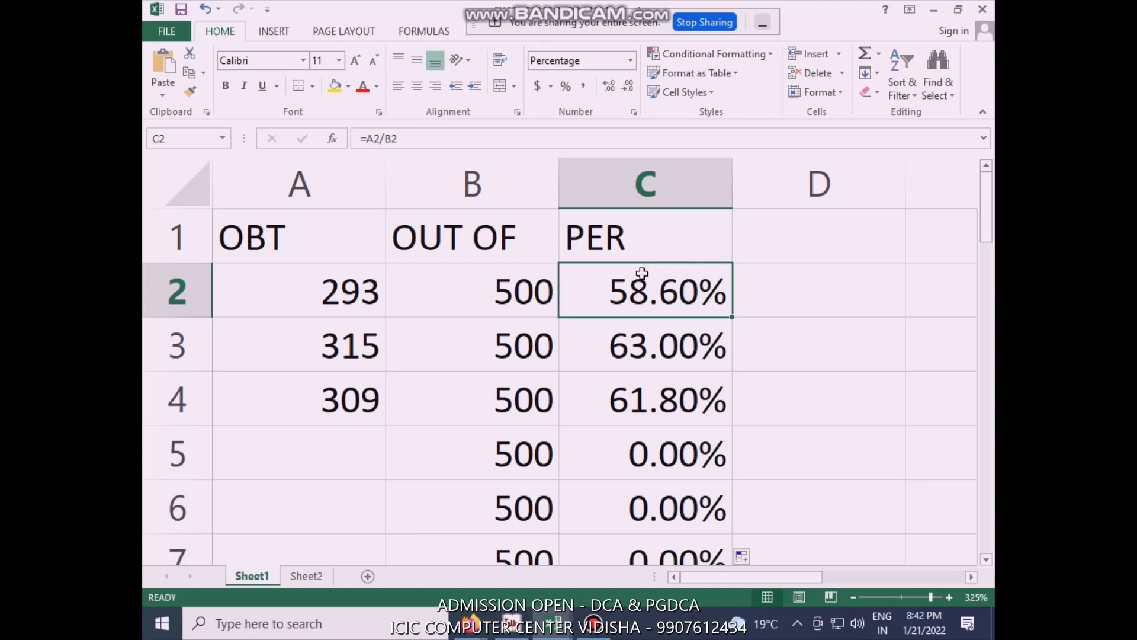
left_click(629, 87)
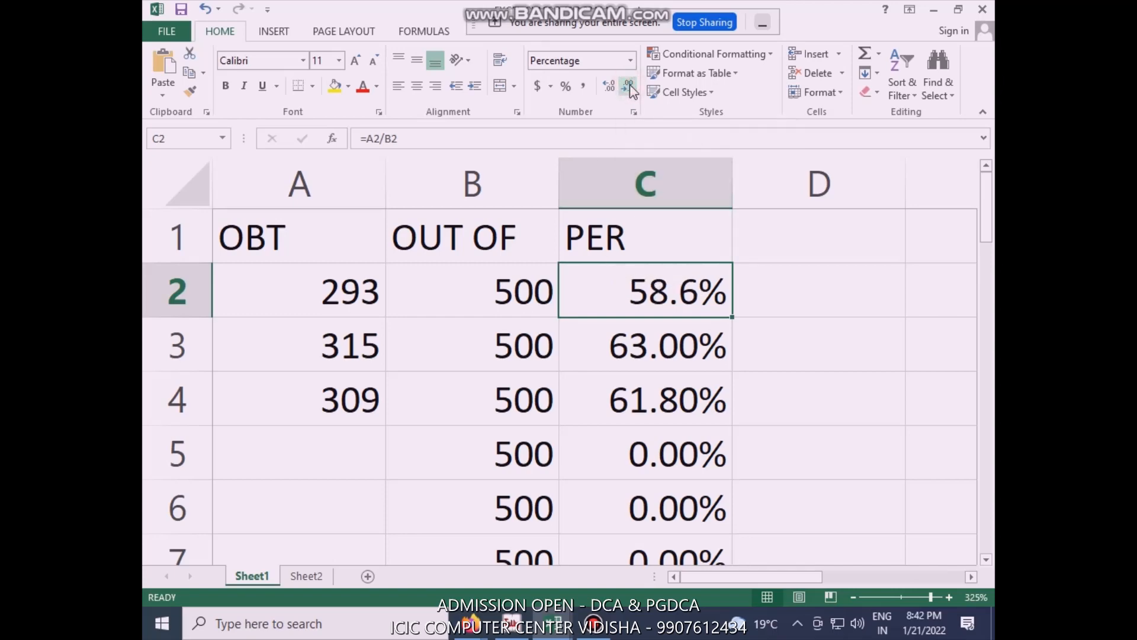
left_click(629, 87)
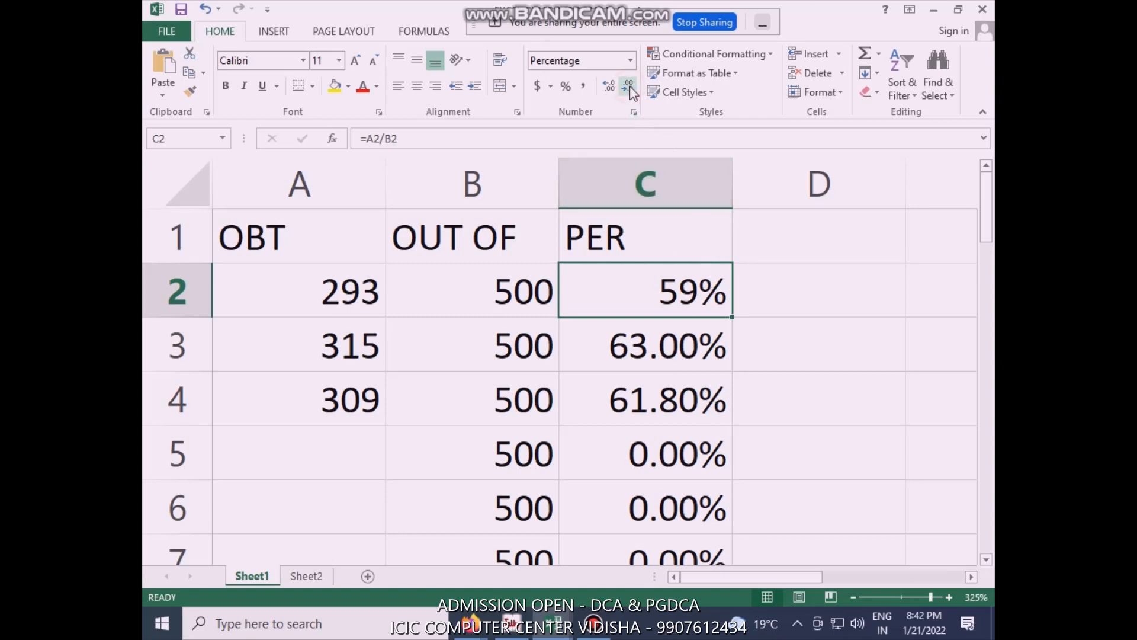
left_click(609, 87)
left_click(609, 87)
left_click(919, 446)
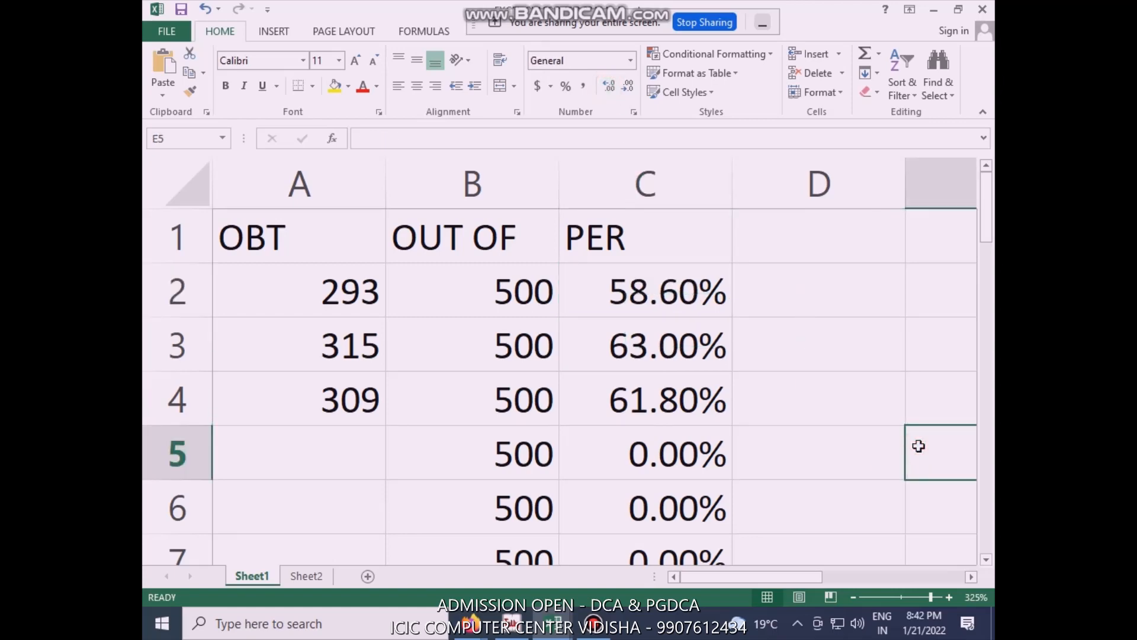
- Enter the obtained marks 317 in A5 and check the percentage formula in C5
scroll(455, 372, "down", 1)
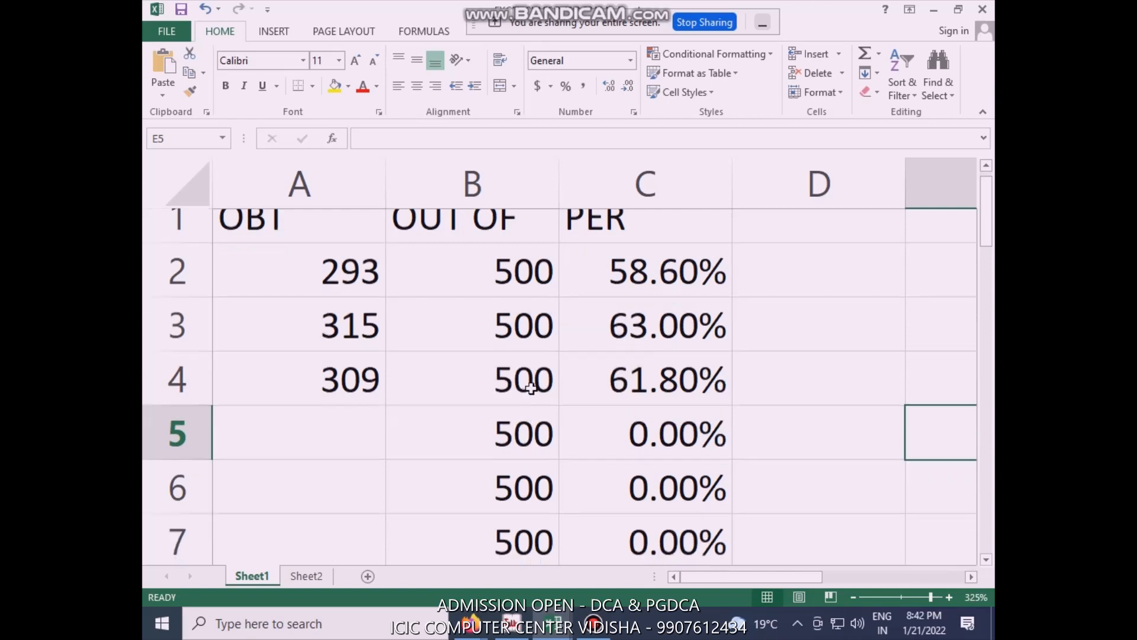
left_click(308, 294)
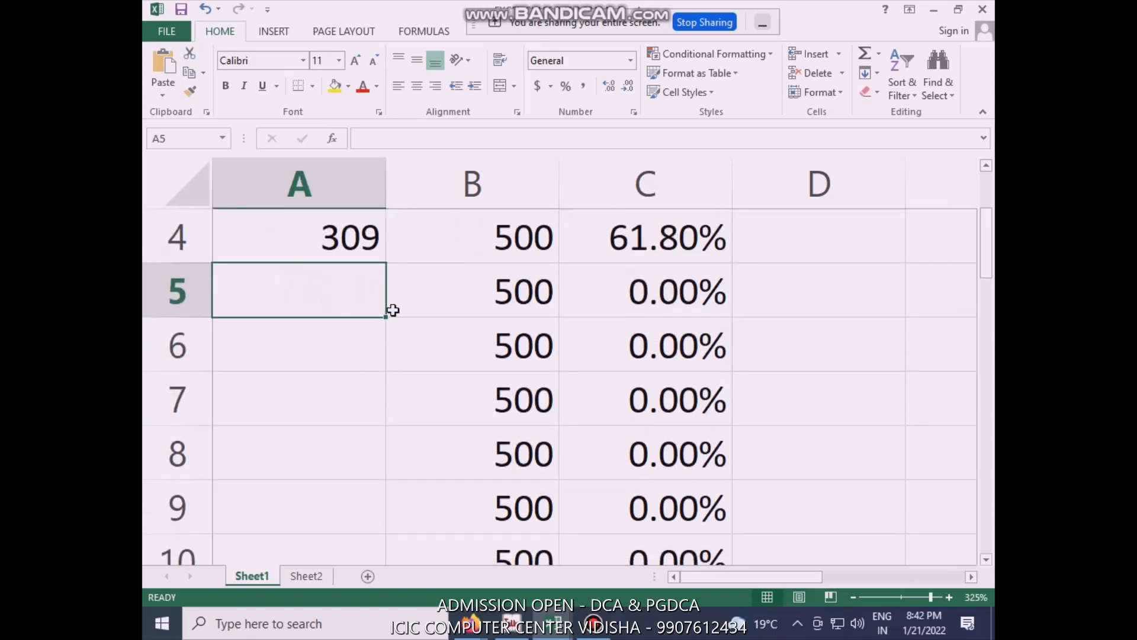
type("317")
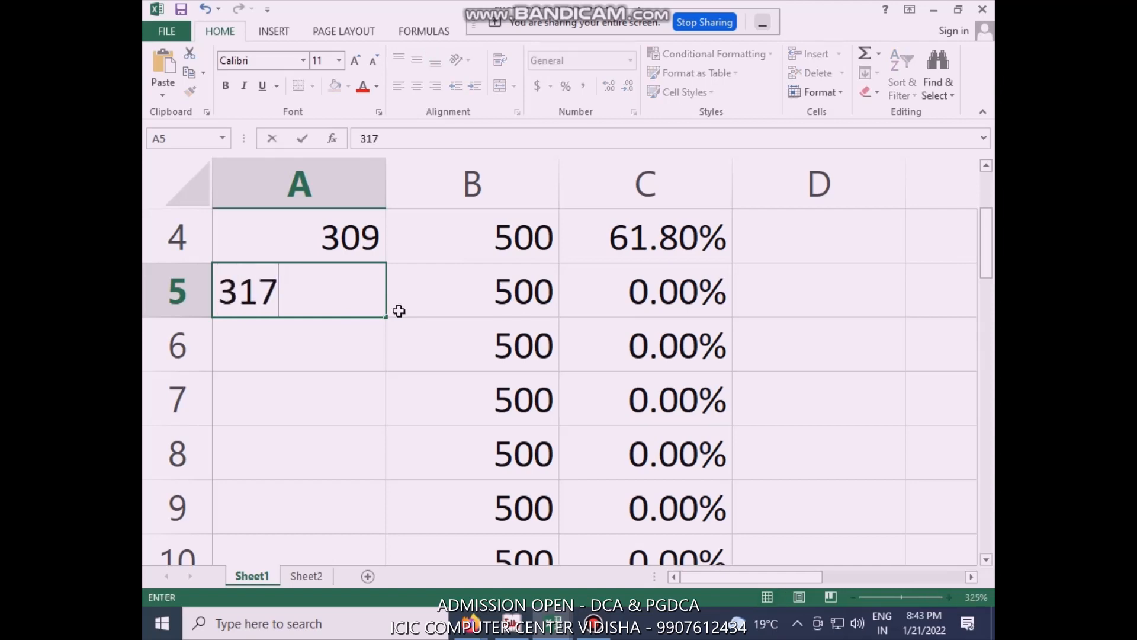
key("Return")
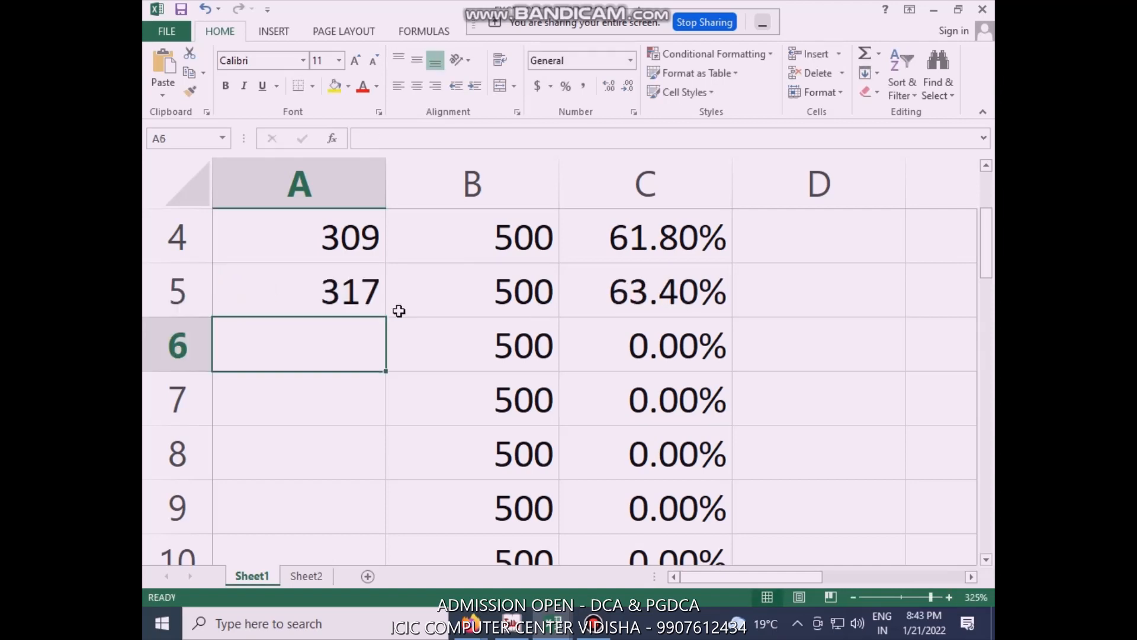
left_click(662, 290)
- Delete the calculated percentages below the PER header, starting from C2
scroll(662, 290, "up", 1)
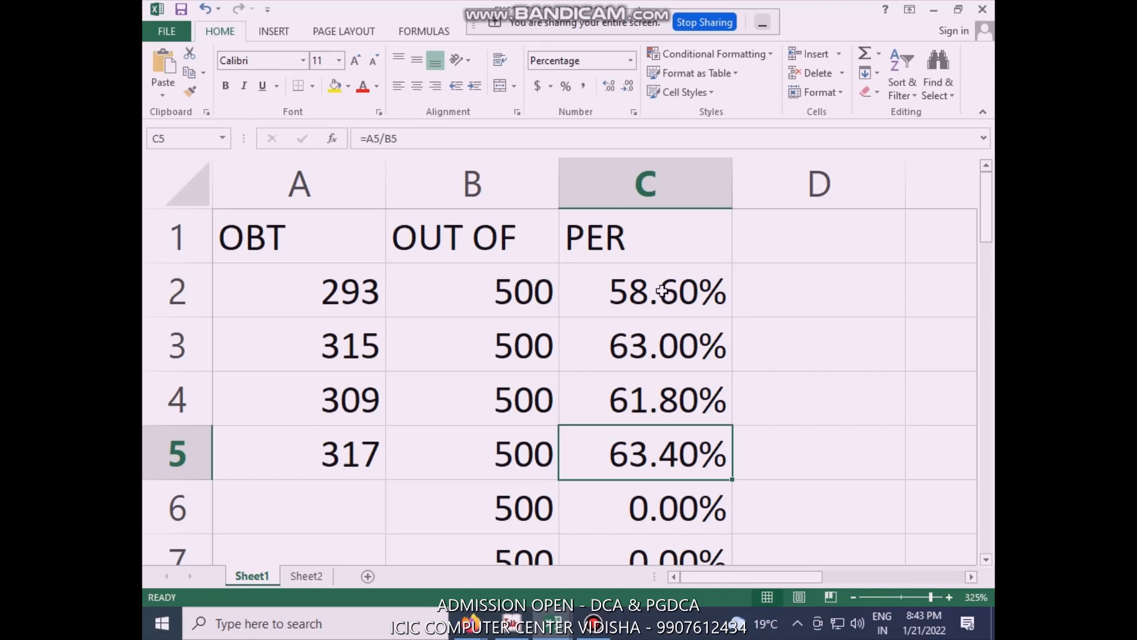
left_click_drag(663, 291, 661, 564)
key("Delete")
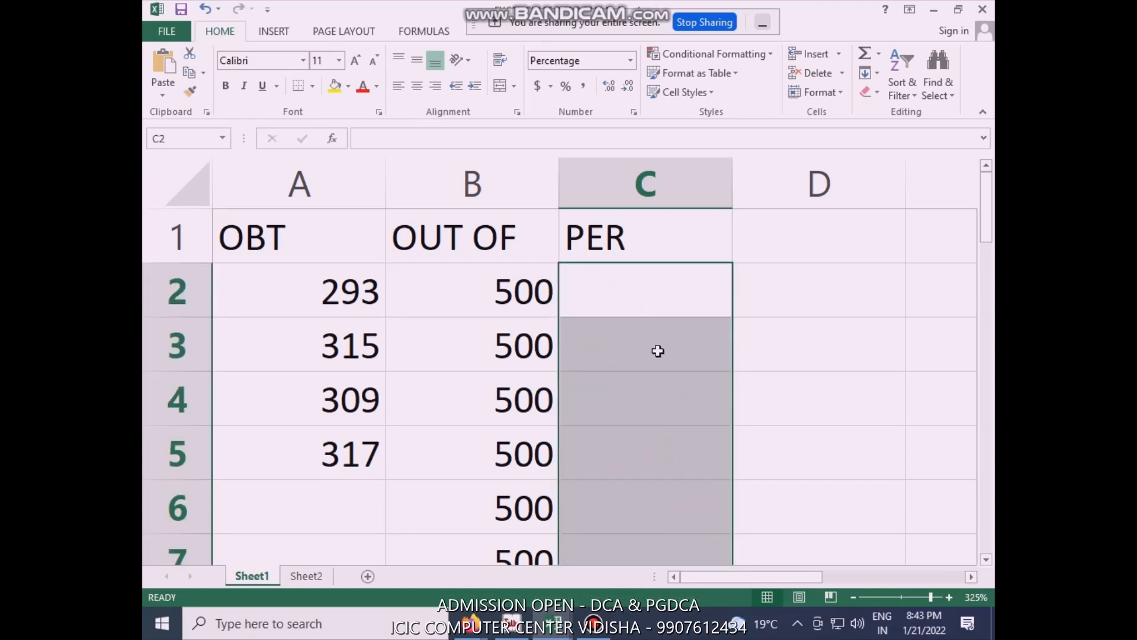
- Enter the formula =A2/B2 in C2 to calculate the first row's percentage
left_click(663, 296)
double_click(663, 296)
type("=")
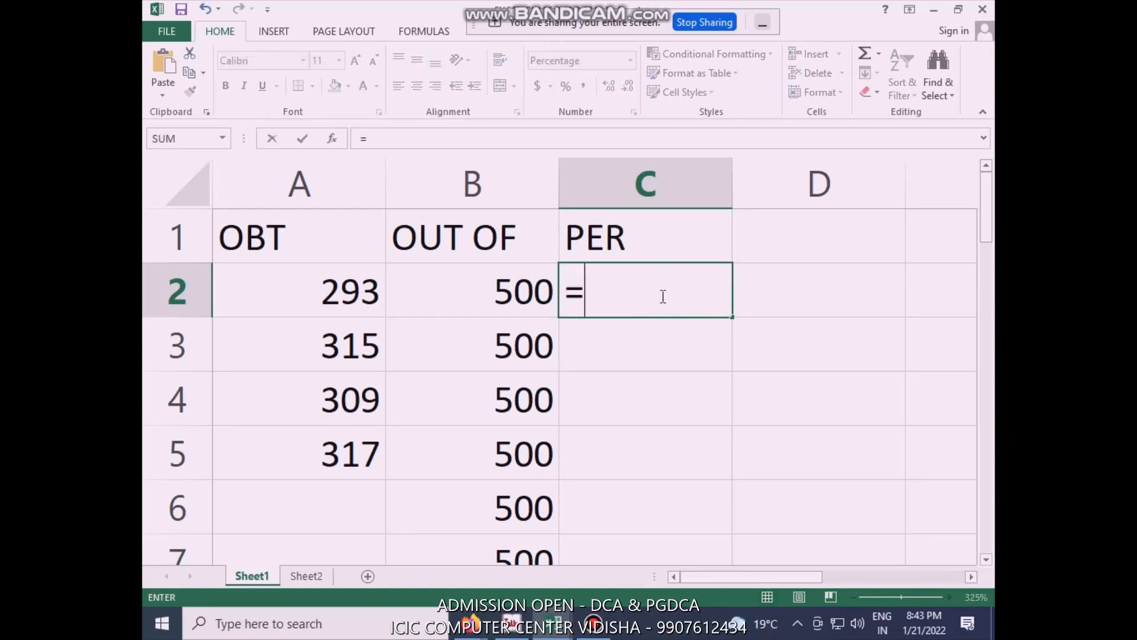
left_click(323, 291)
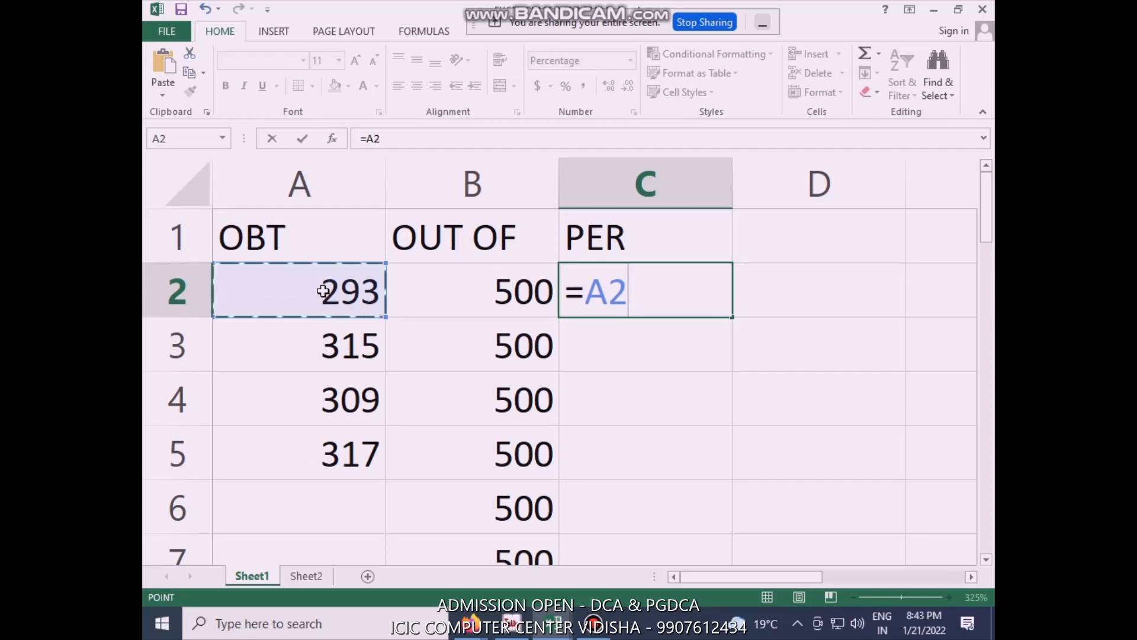
type("/")
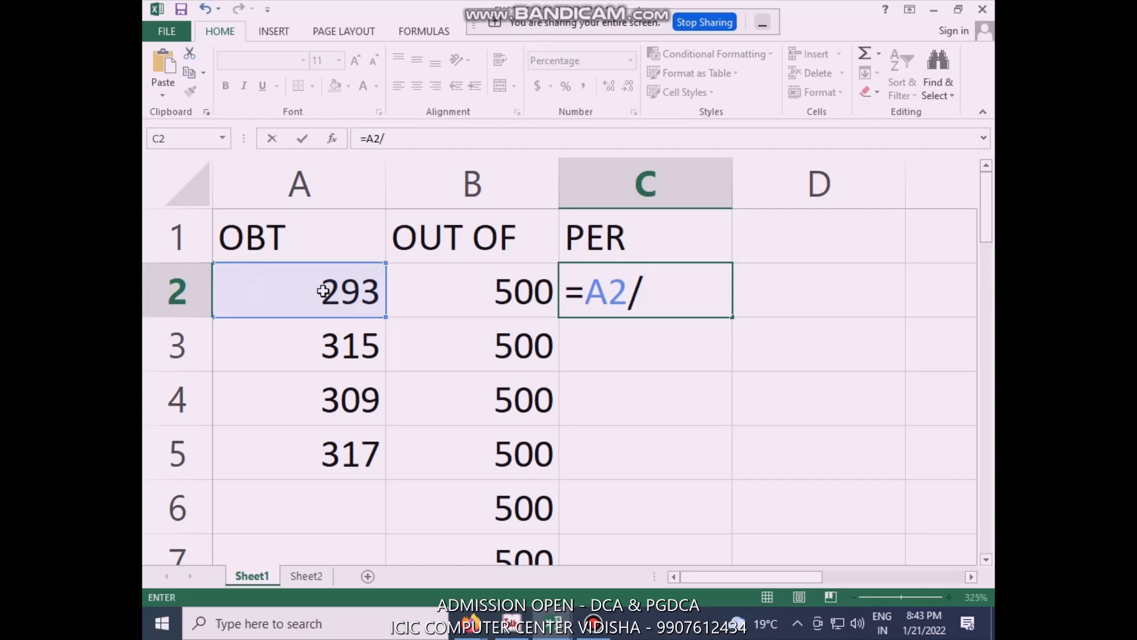
left_click(445, 303)
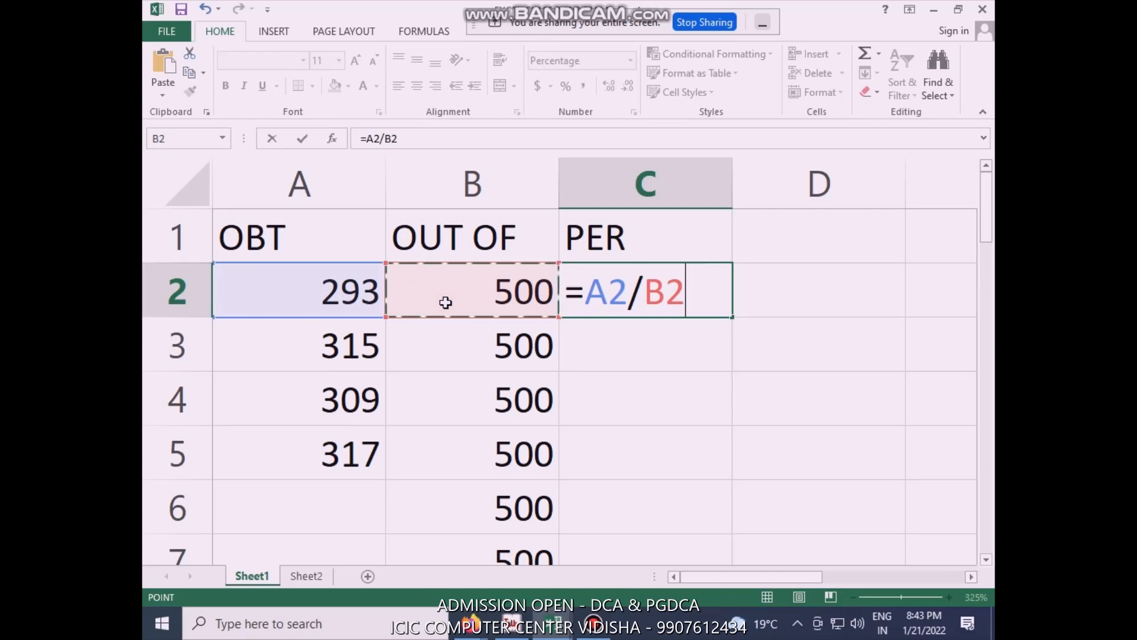
key("Return")
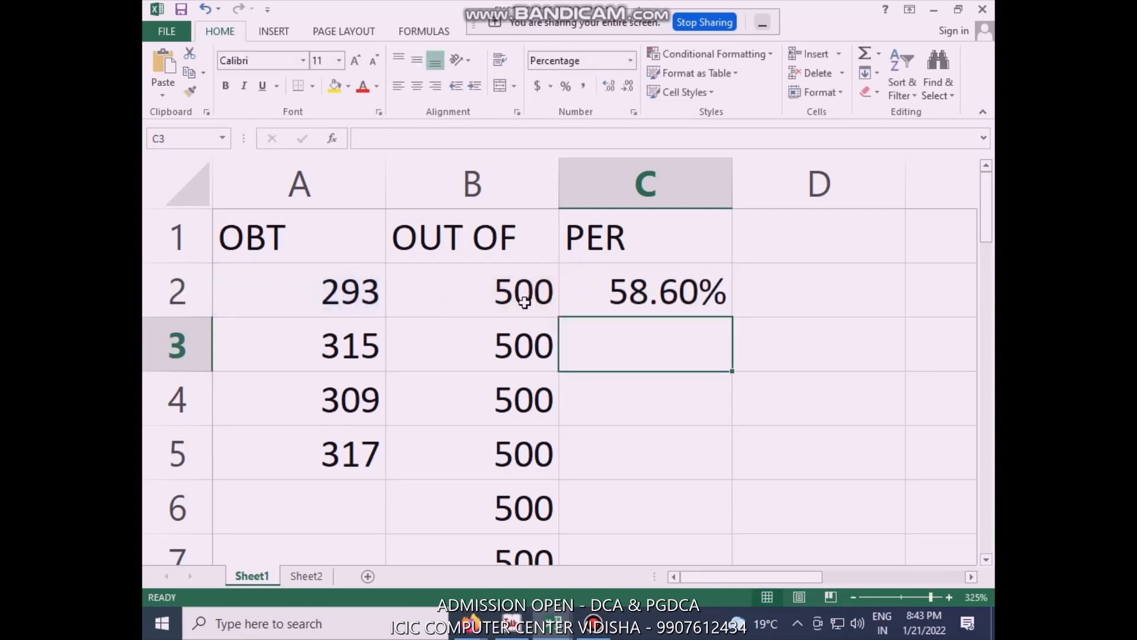
- Fill the percentage formula from C2 down through C9
left_click(668, 299)
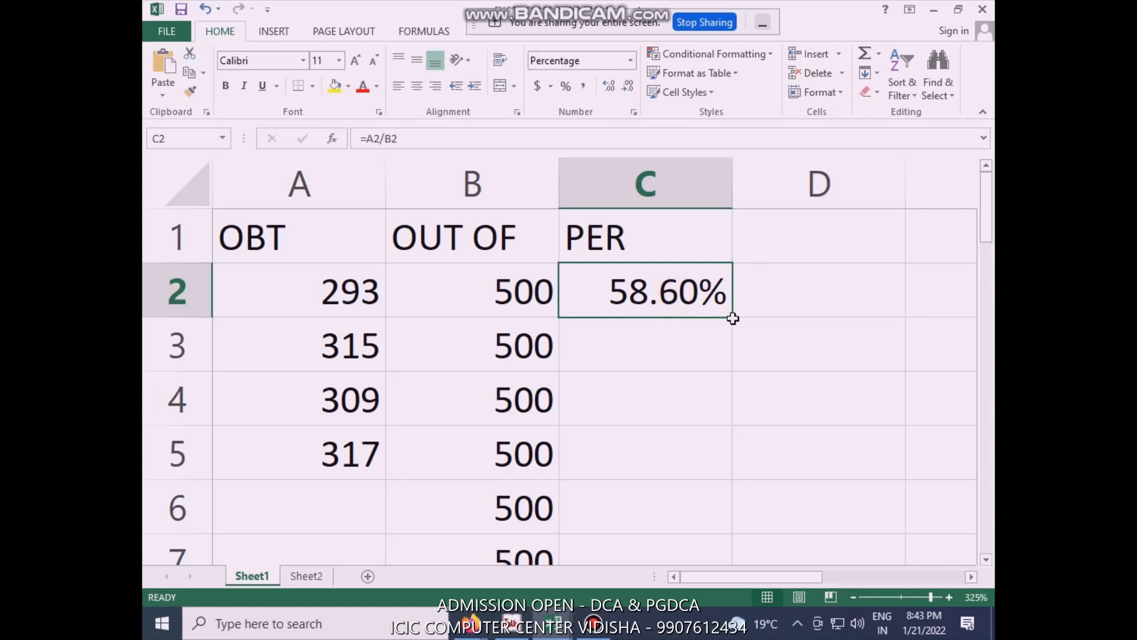
left_click_drag(732, 318, 619, 542)
scroll(426, 393, "up", 2)
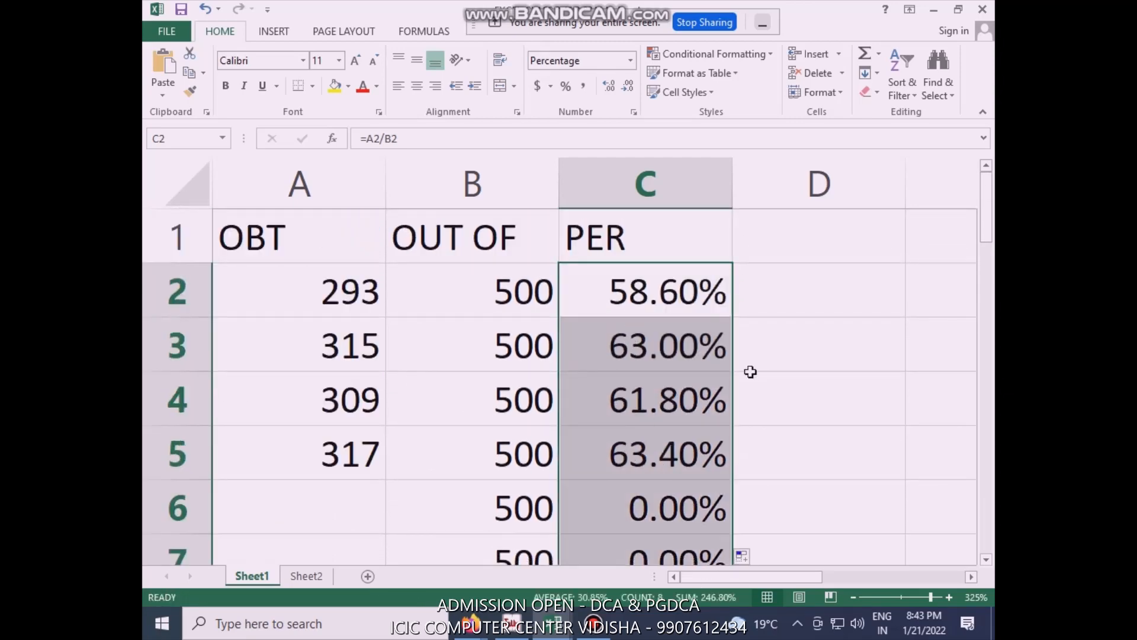
left_click(840, 351)
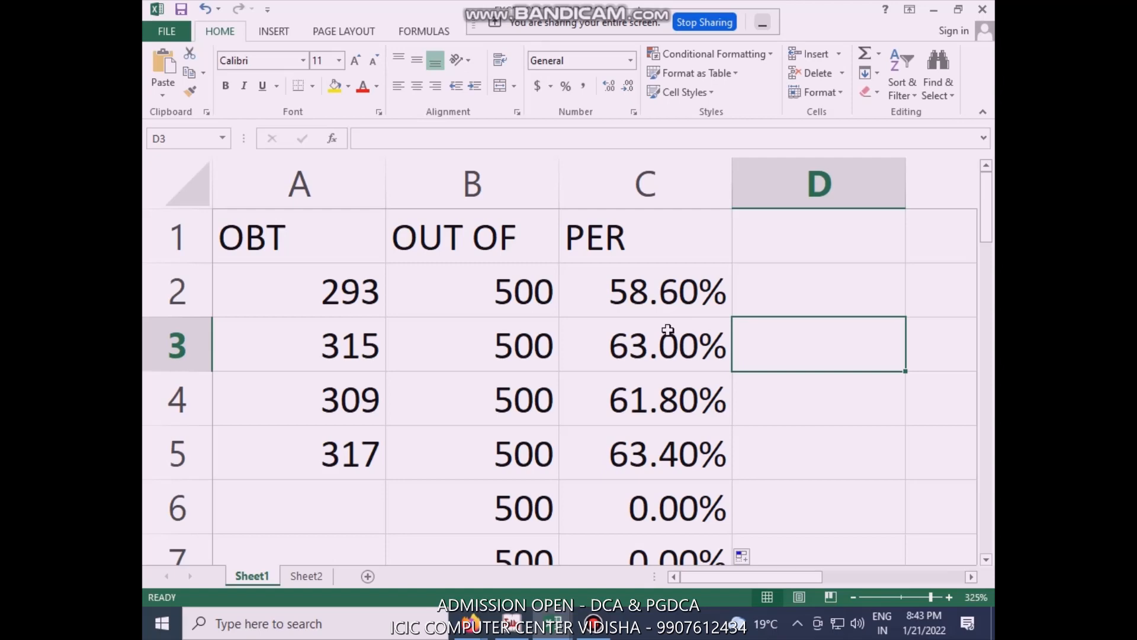
- Open Sheet2 and go through its NAME, MO, COURSE and PER column headers
left_click(306, 576)
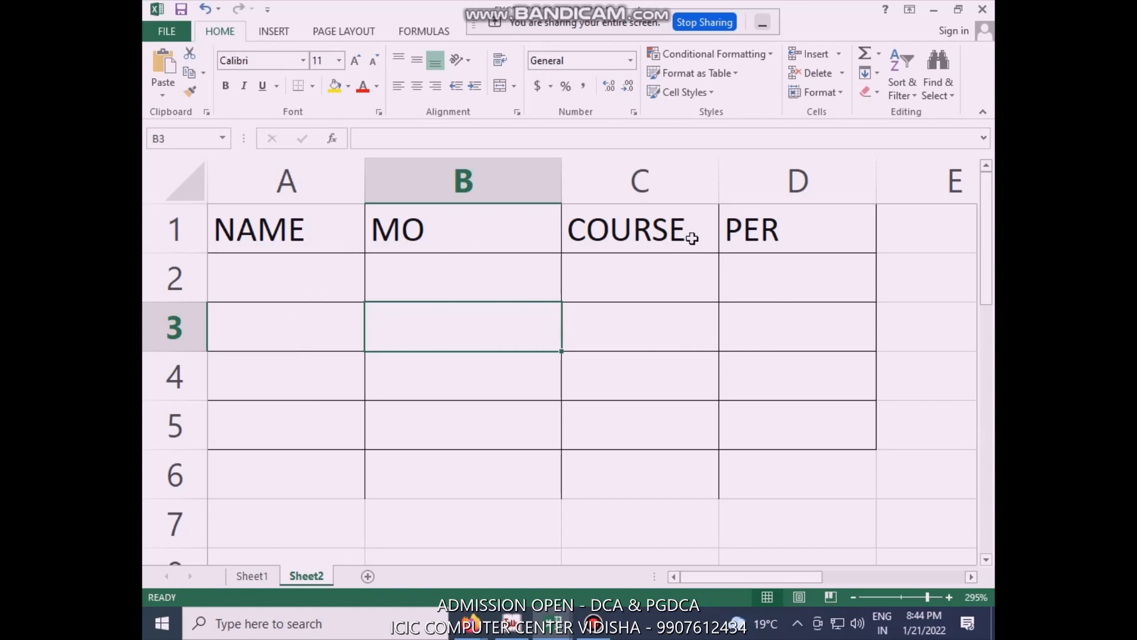
left_click(330, 232)
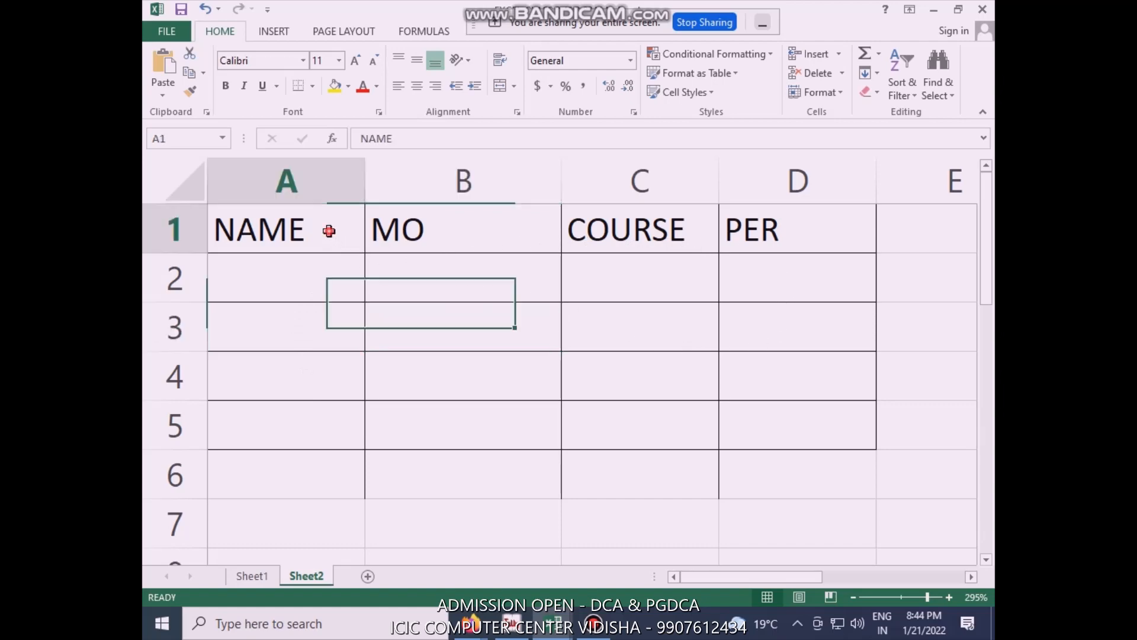
left_click(466, 233)
left_click(626, 233)
left_click(798, 233)
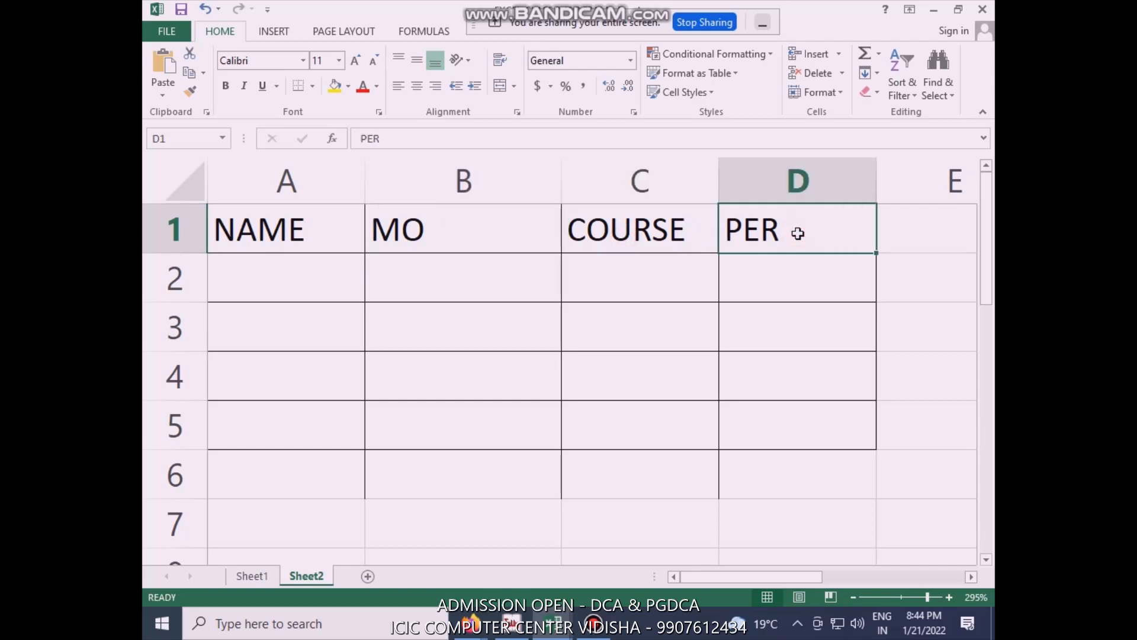
- Fill in row 2 with the first student's name, mobile number and the course DCA
left_click(346, 279)
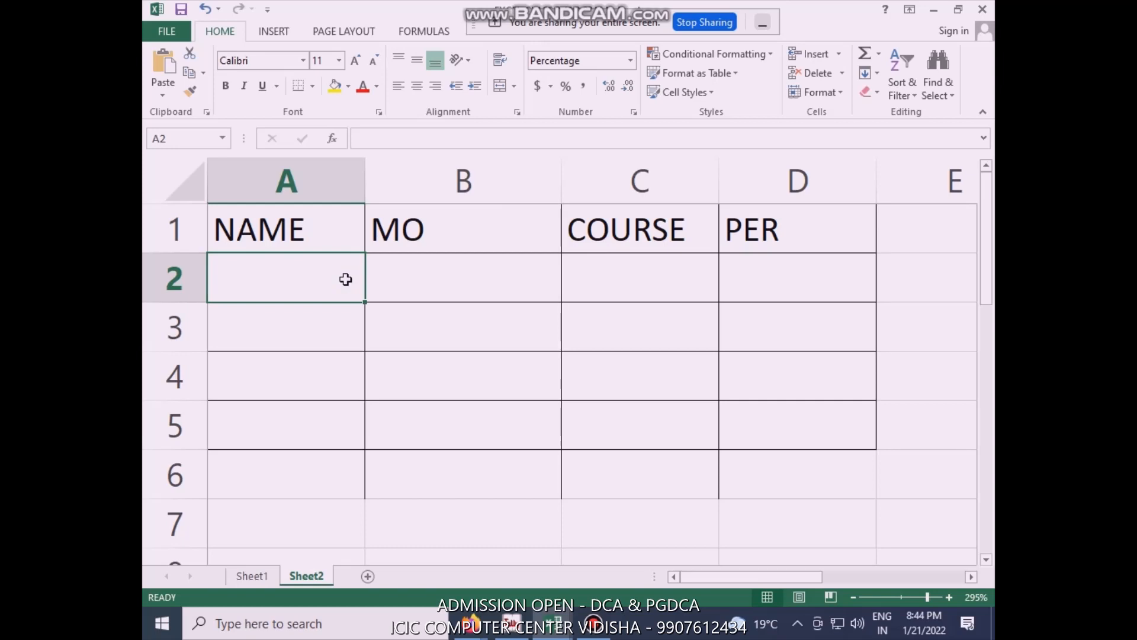
type("AJAY")
key("Tab")
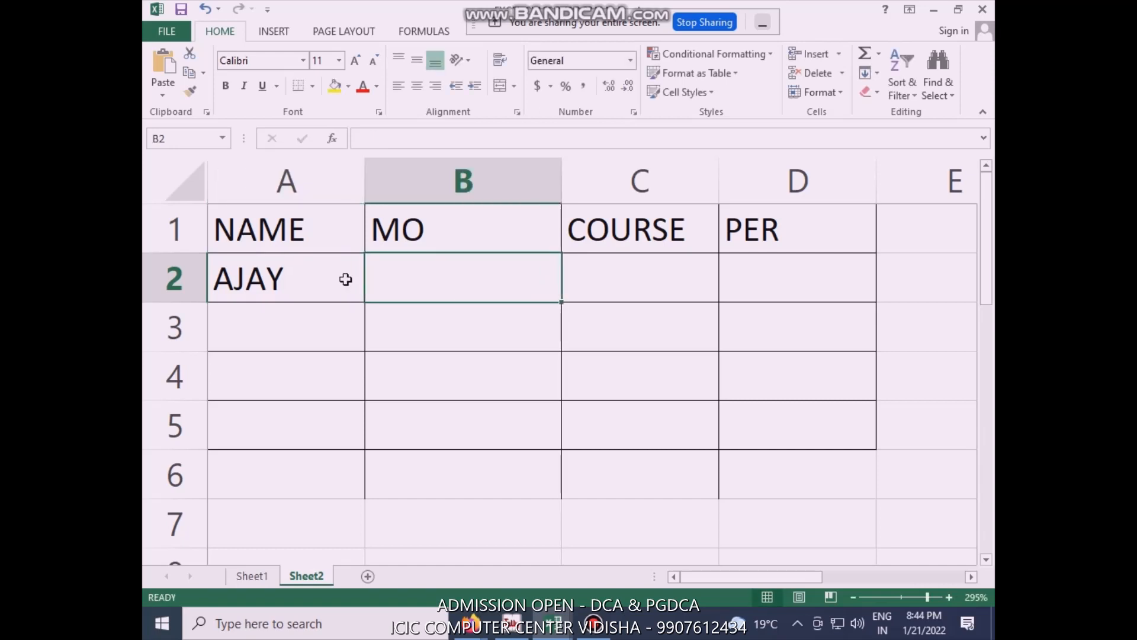
type("5659898")
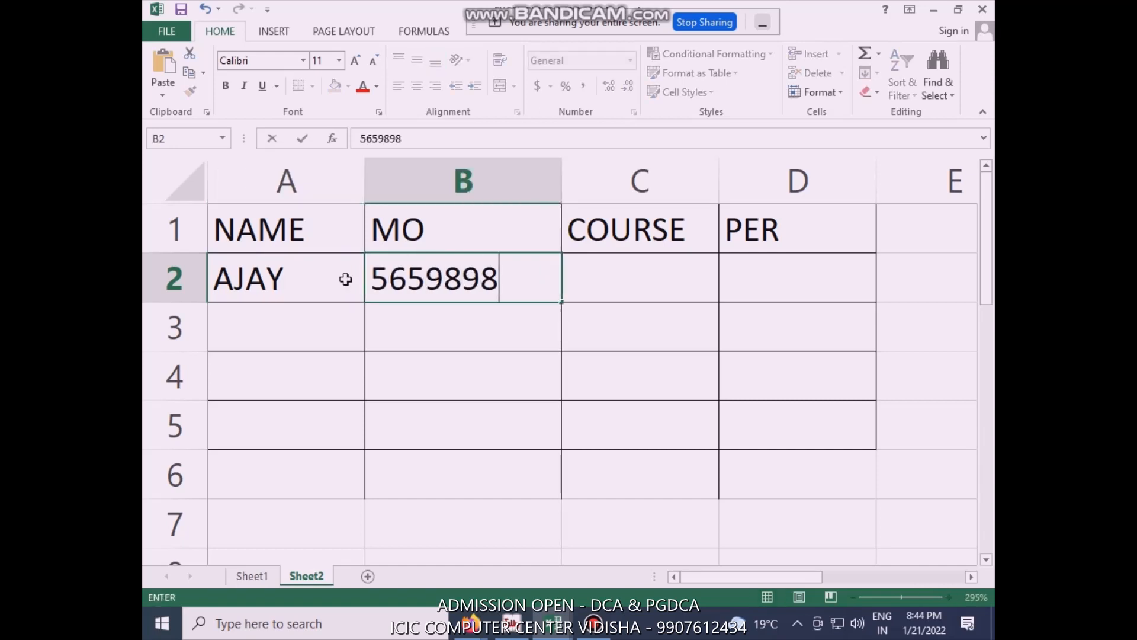
key("Tab")
type("DCA")
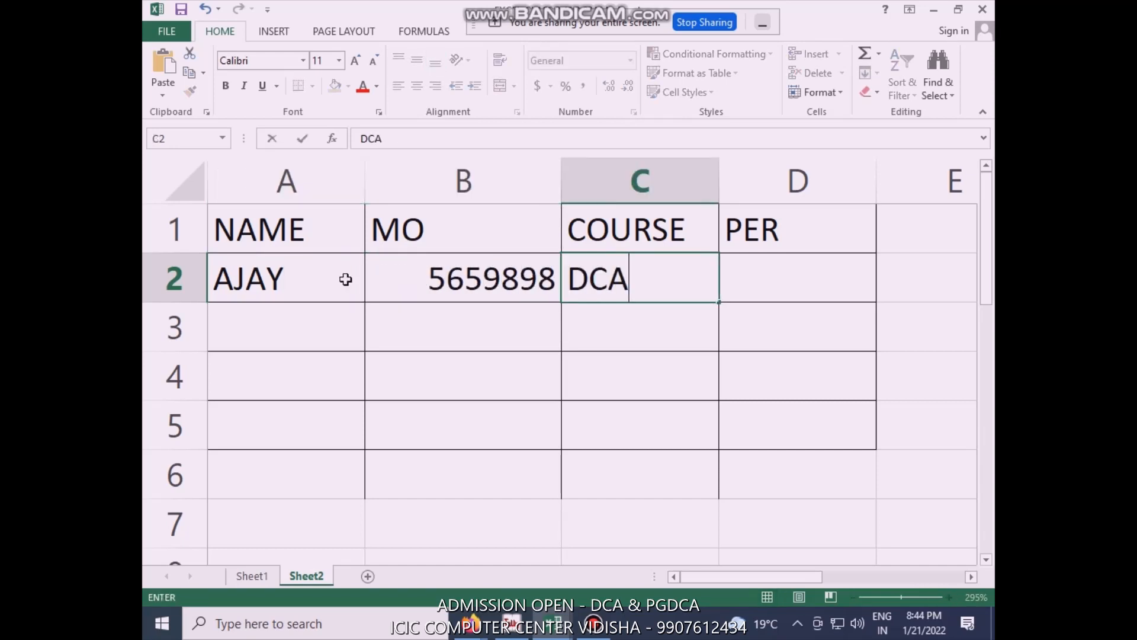
key("Down")
- Fill in row 3 with the second student's name, mobile number and the course DCA
key("Left")
key("Left")
type("VIJ")
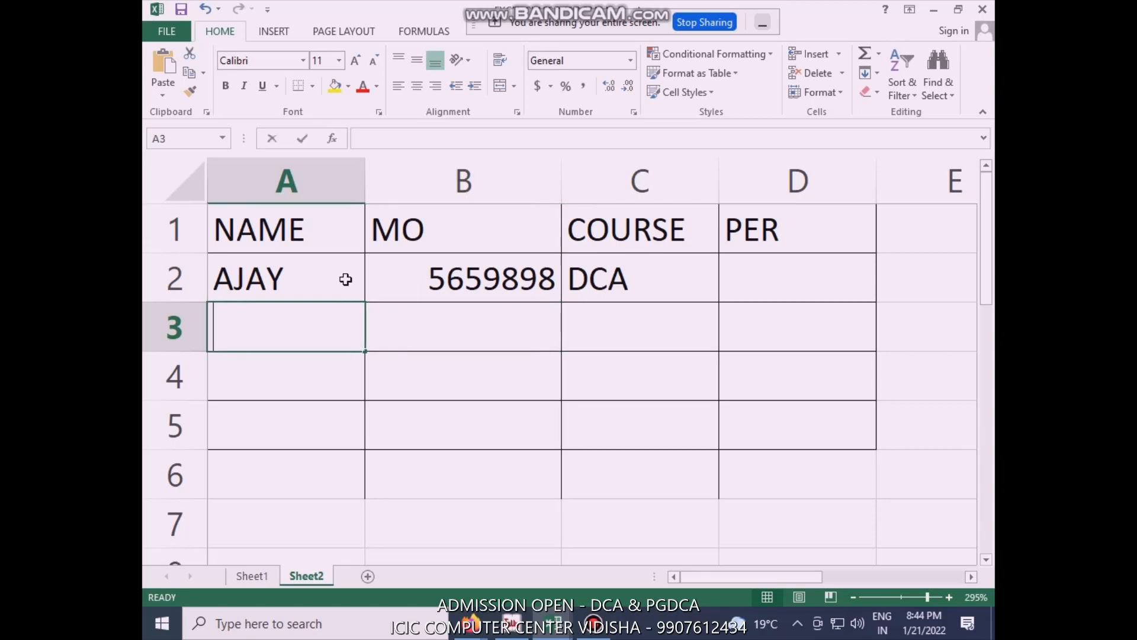
type("AY")
key("Tab")
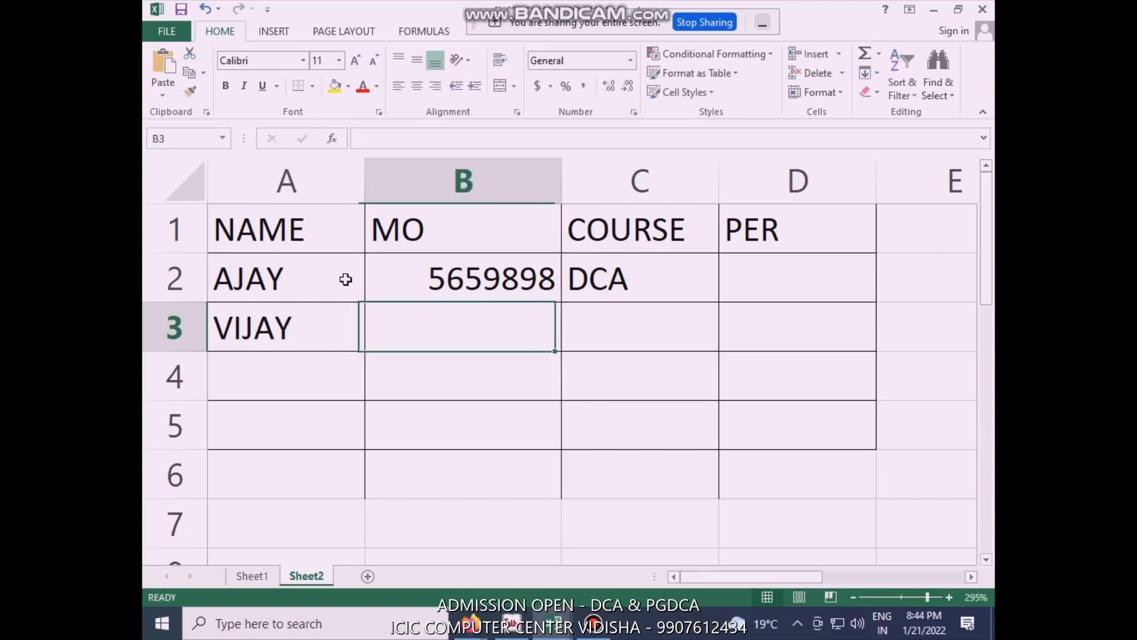
type("65445545")
key("Tab")
type("DCA")
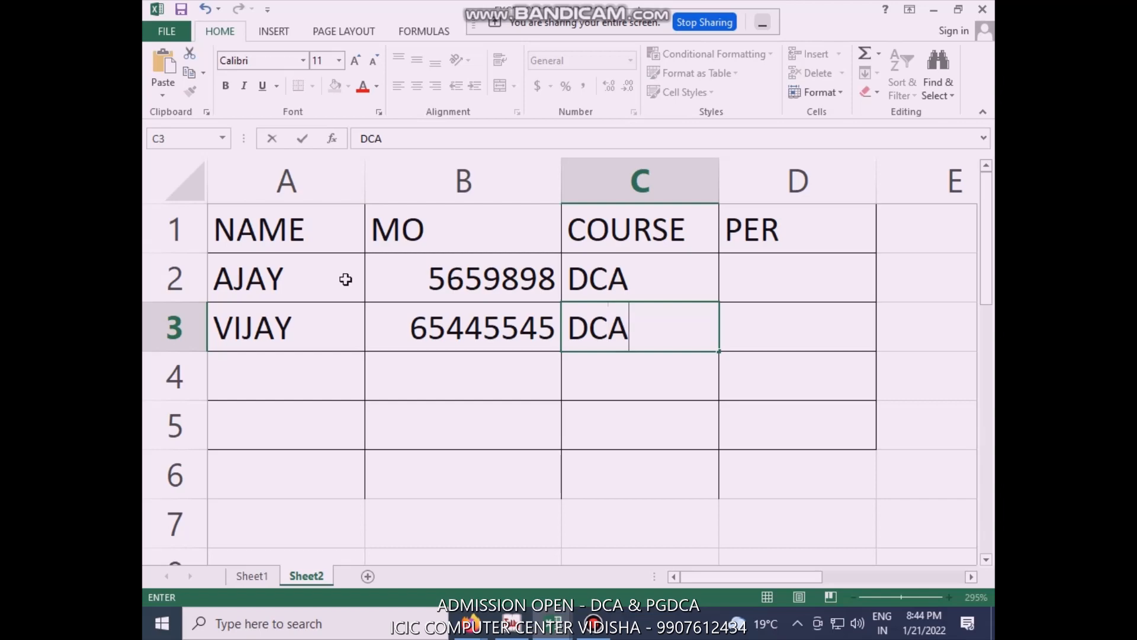
left_click(789, 274)
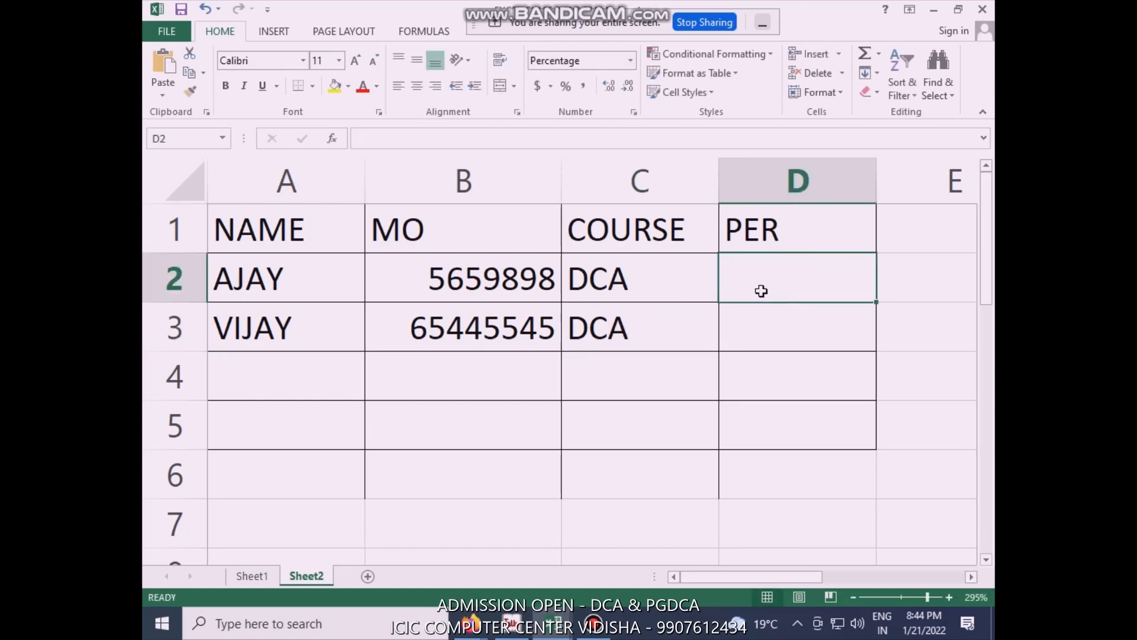